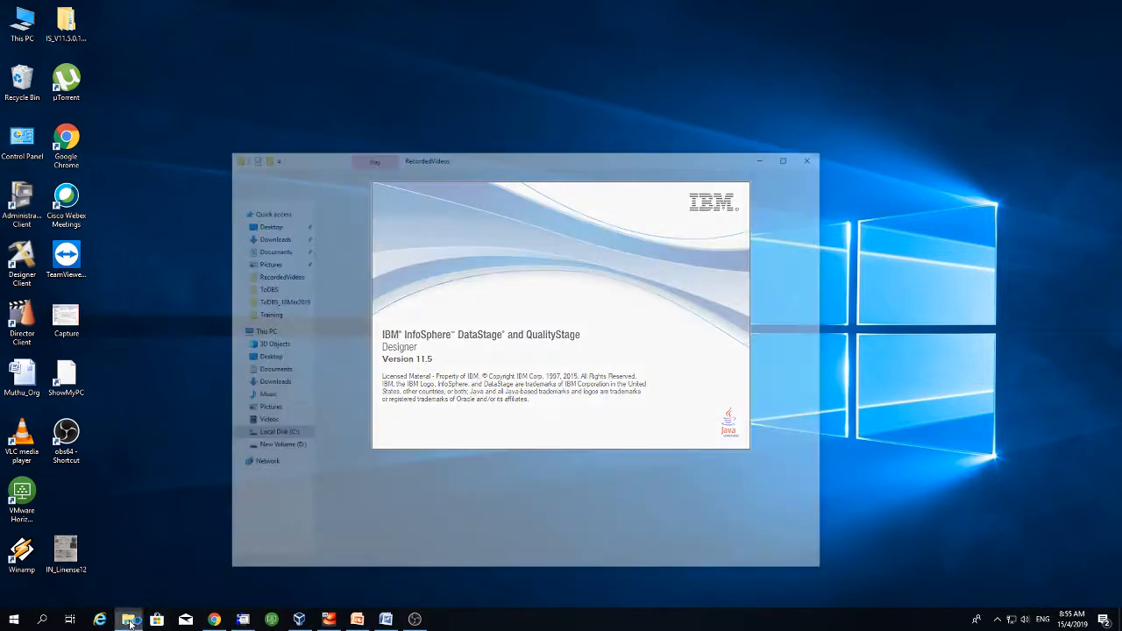
# - Open the PlayList notes in Notepad and select the services tier host name
pyautogui.doubleClick(376, 224)
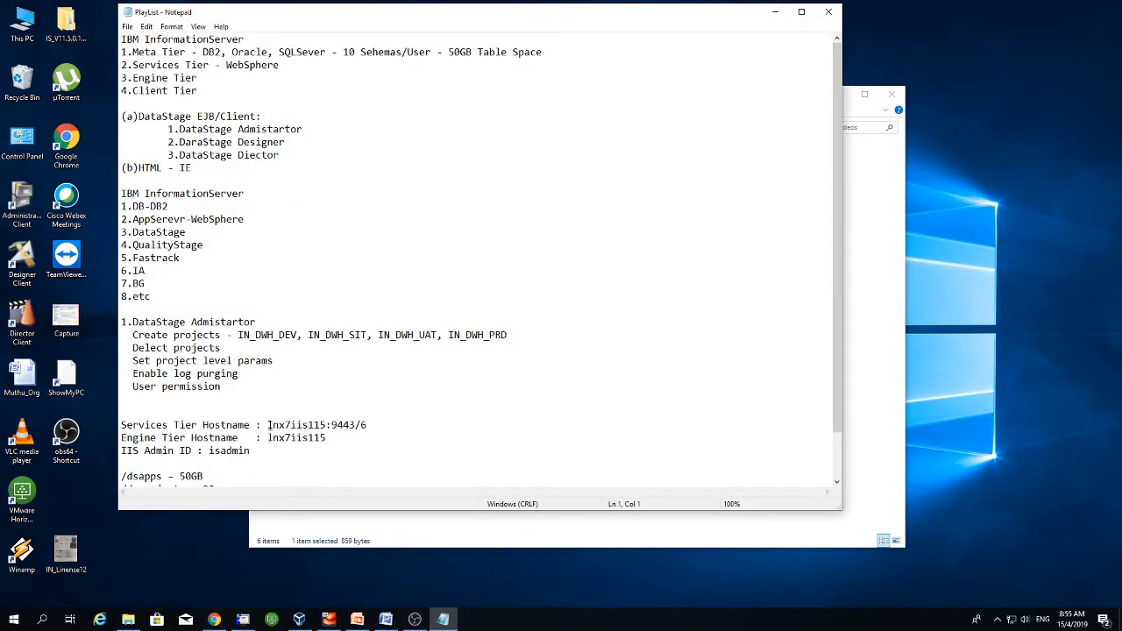
pyautogui.moveTo(267, 425); pyautogui.dragTo(372, 425)
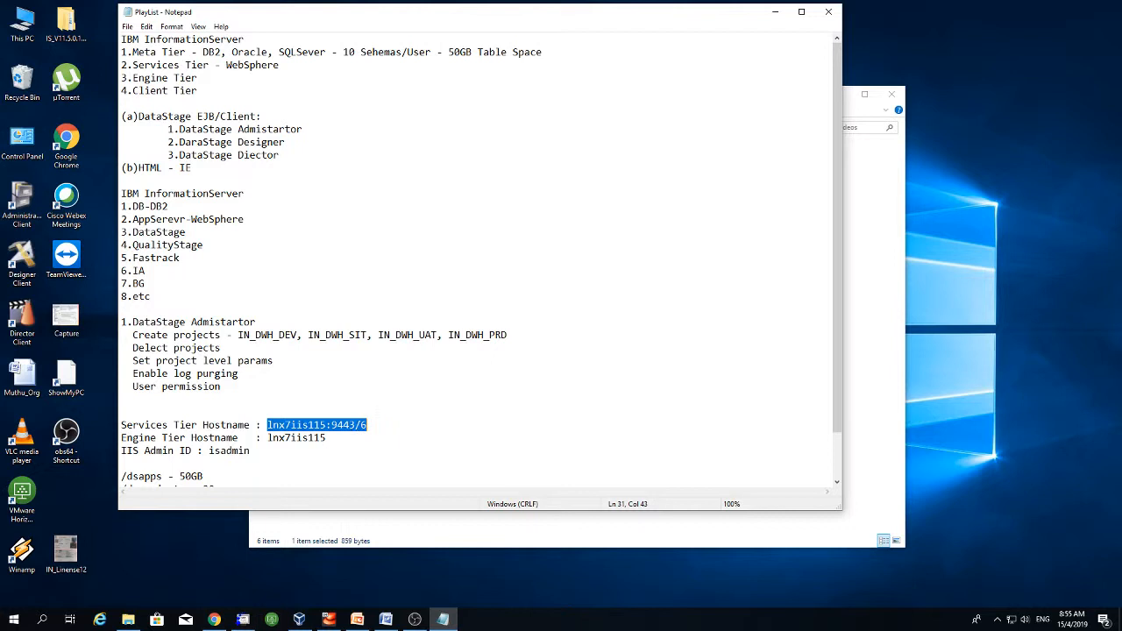
pyautogui.click(291, 425)
pyautogui.moveTo(367, 425); pyautogui.dragTo(360, 425)
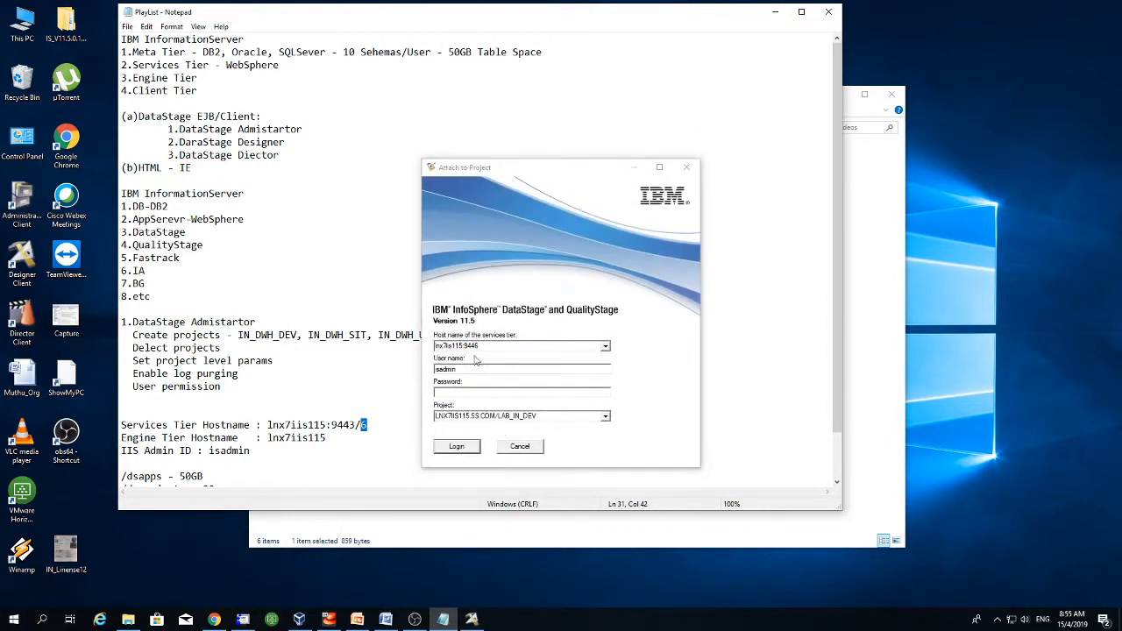
# - Check the prefilled services host and user name, then enter the login password
pyautogui.click(448, 346)
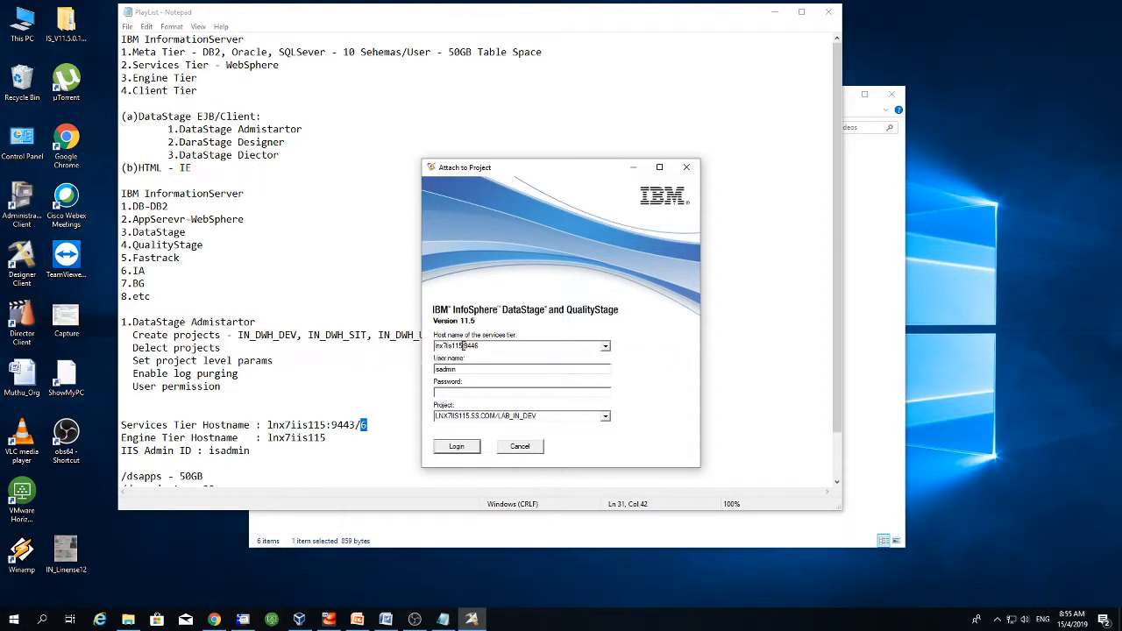
pyautogui.moveTo(476, 347)
pyautogui.mouseDown()
pyautogui.moveTo(434, 347)
pyautogui.moveTo(480, 346)
pyautogui.moveTo(463, 347)
pyautogui.mouseUp()
pyautogui.doubleClick(455, 369)
pyautogui.click(468, 393)
pyautogui.write('*******')
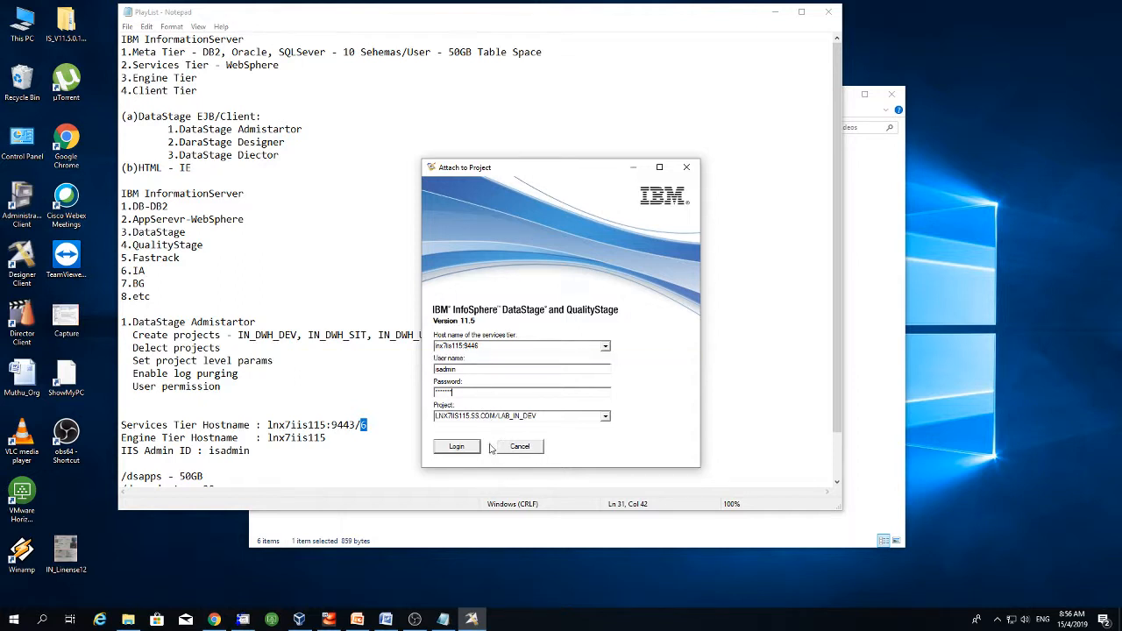
# - Accept the certificate warning, choose project MY_DWH_DEV and log in
pyautogui.click(605, 417)
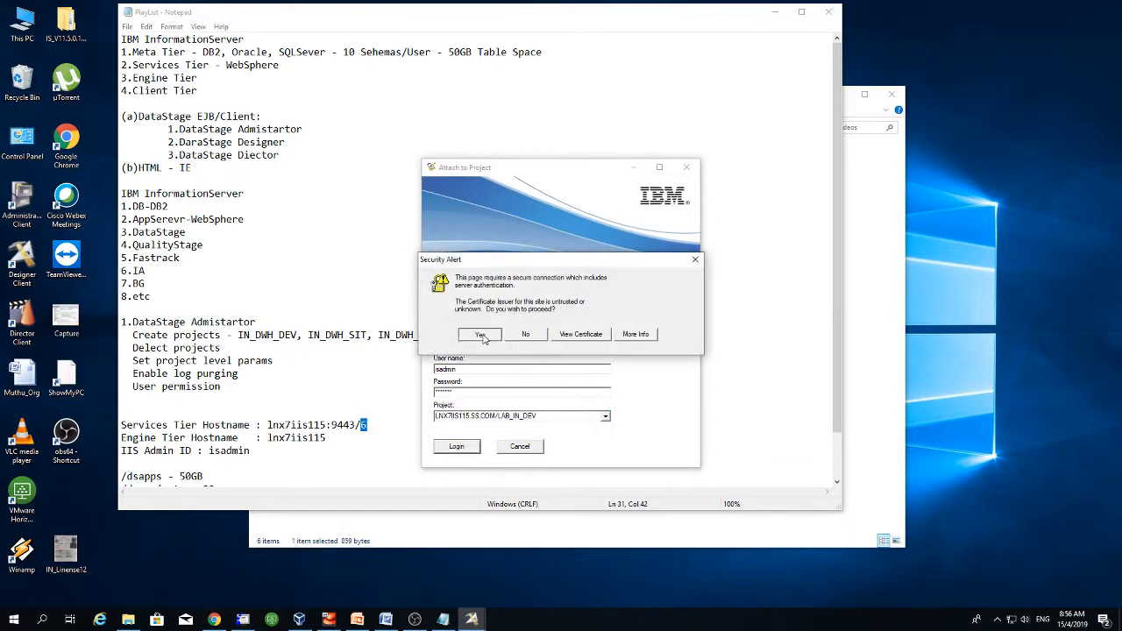
pyautogui.press('Return')
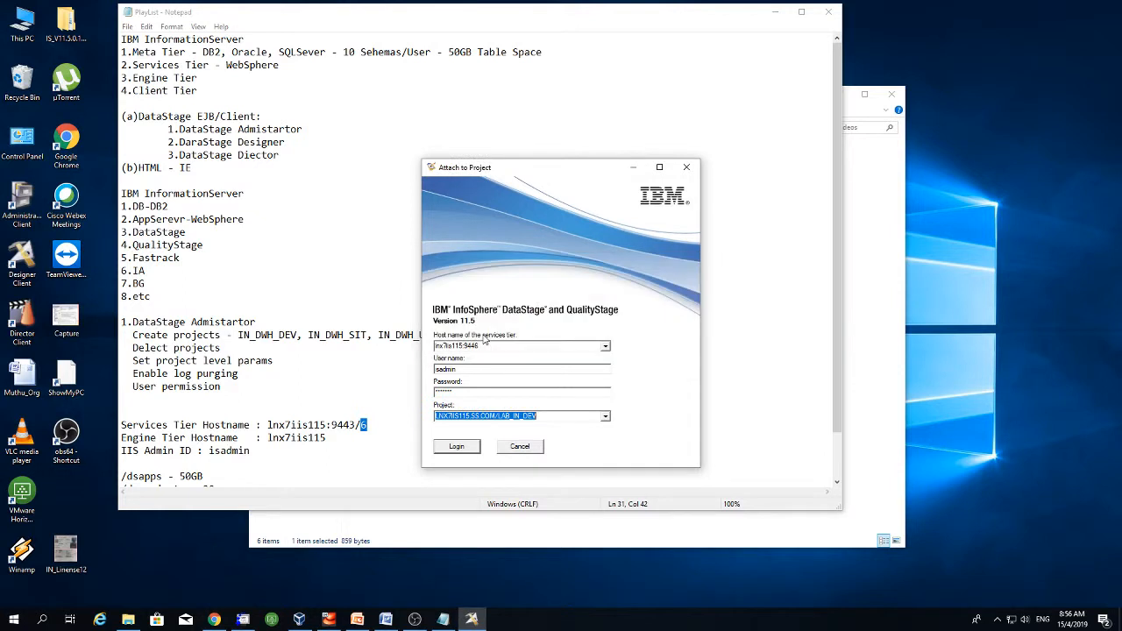
pyautogui.click(605, 416)
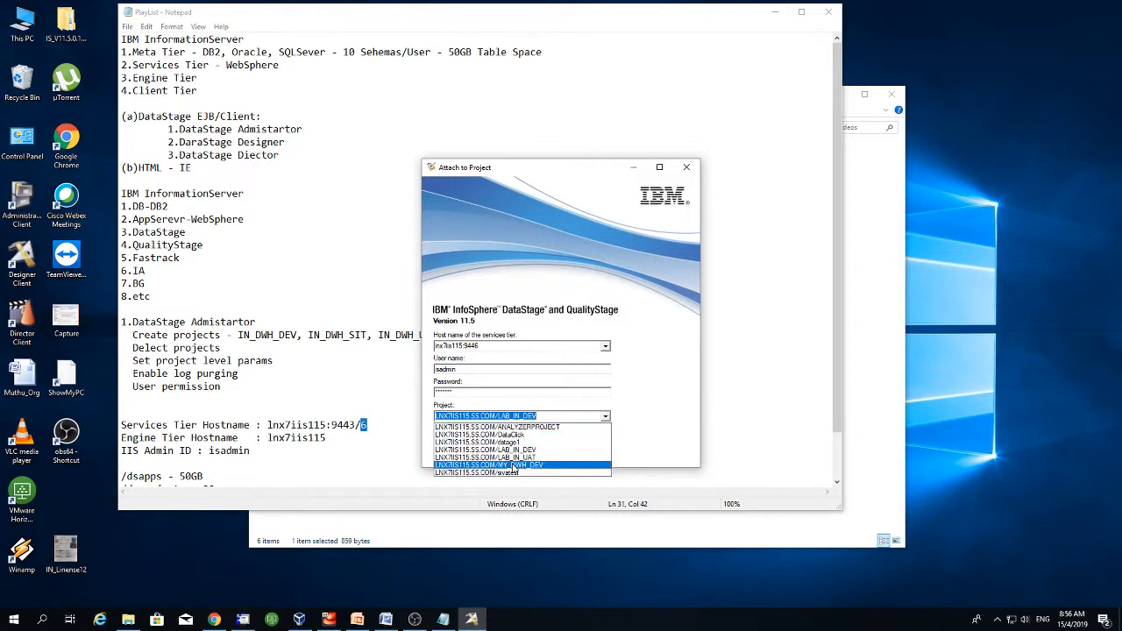
pyautogui.click(543, 467)
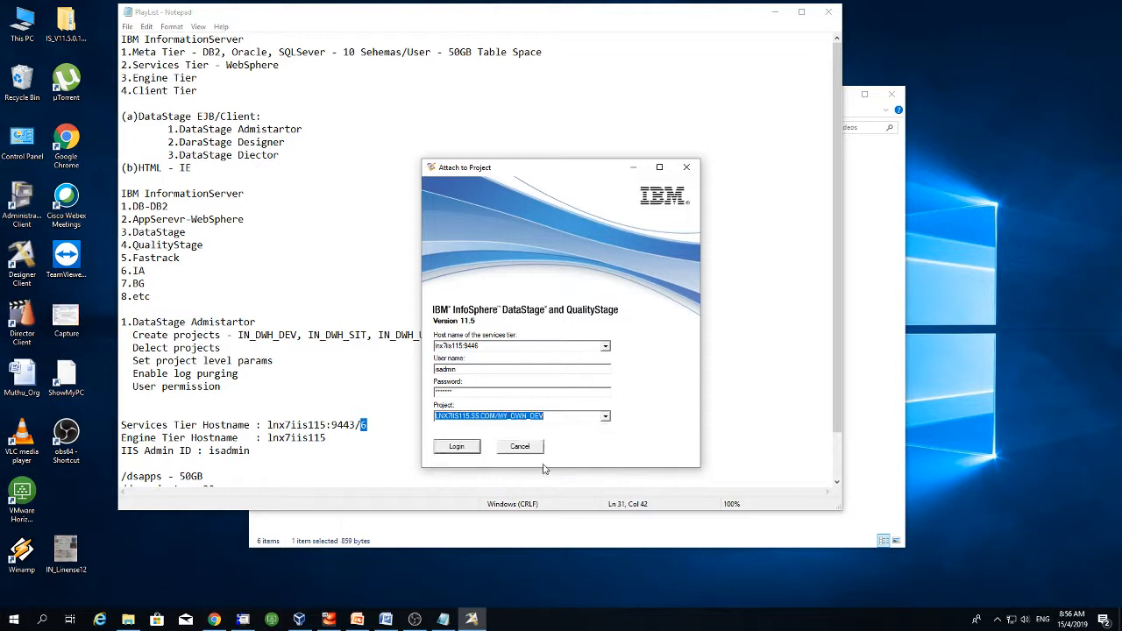
pyautogui.click(457, 446)
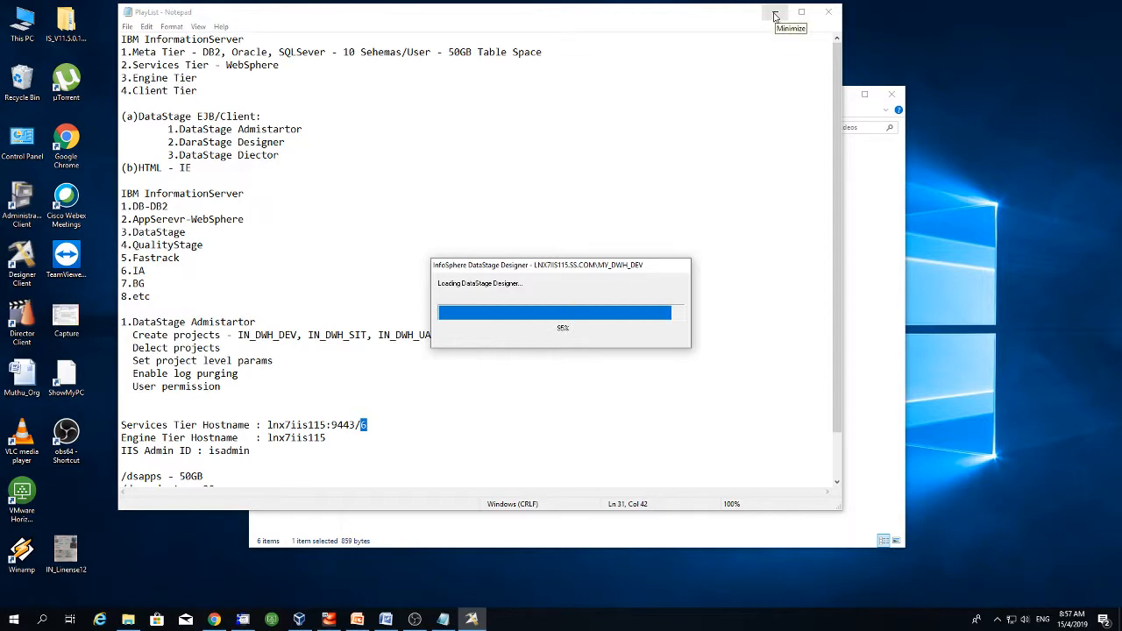
# - Minimize Notepad and cancel the startup New dialog once Designer loads
pyautogui.click(774, 15)
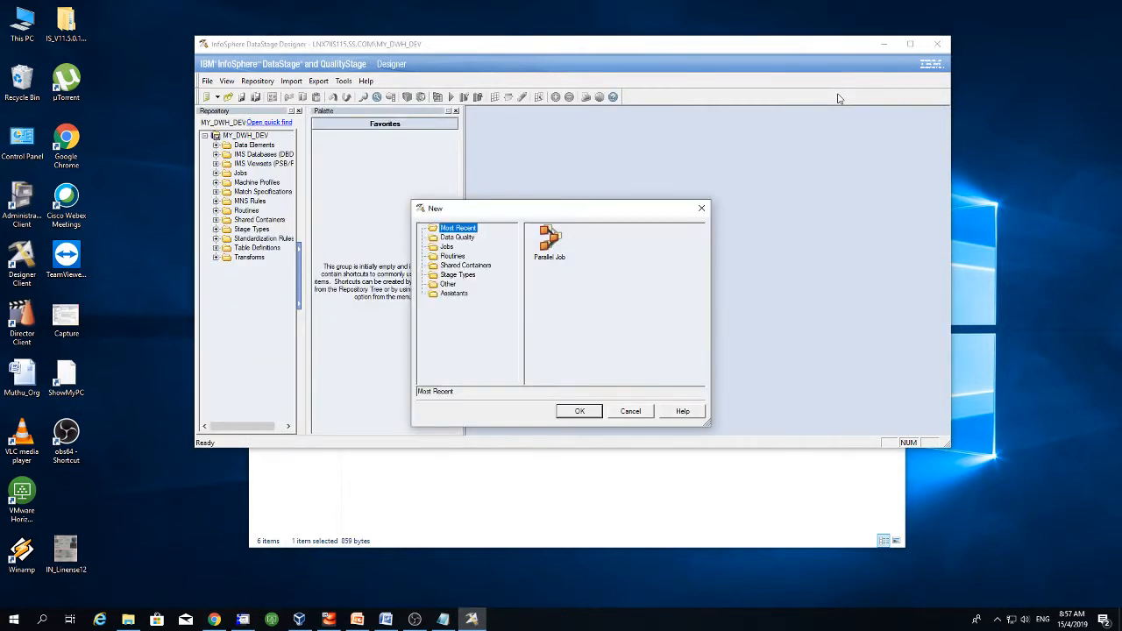
pyautogui.click(632, 413)
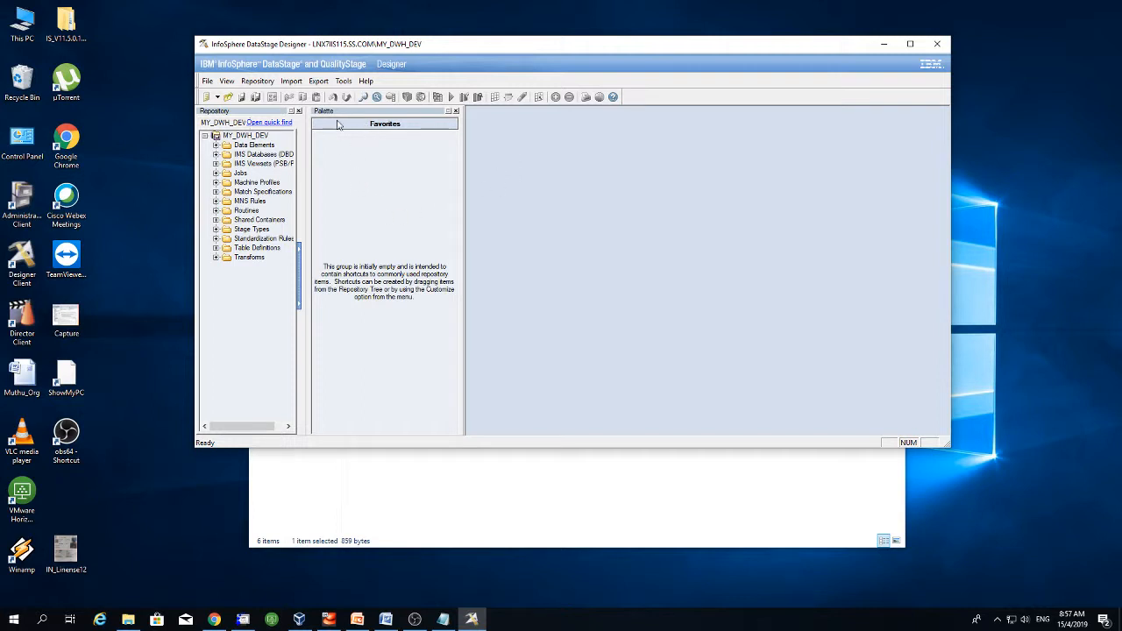
# - Create a new parallel job, Untitled.1, and maximize its canvas
pyautogui.click(216, 97)
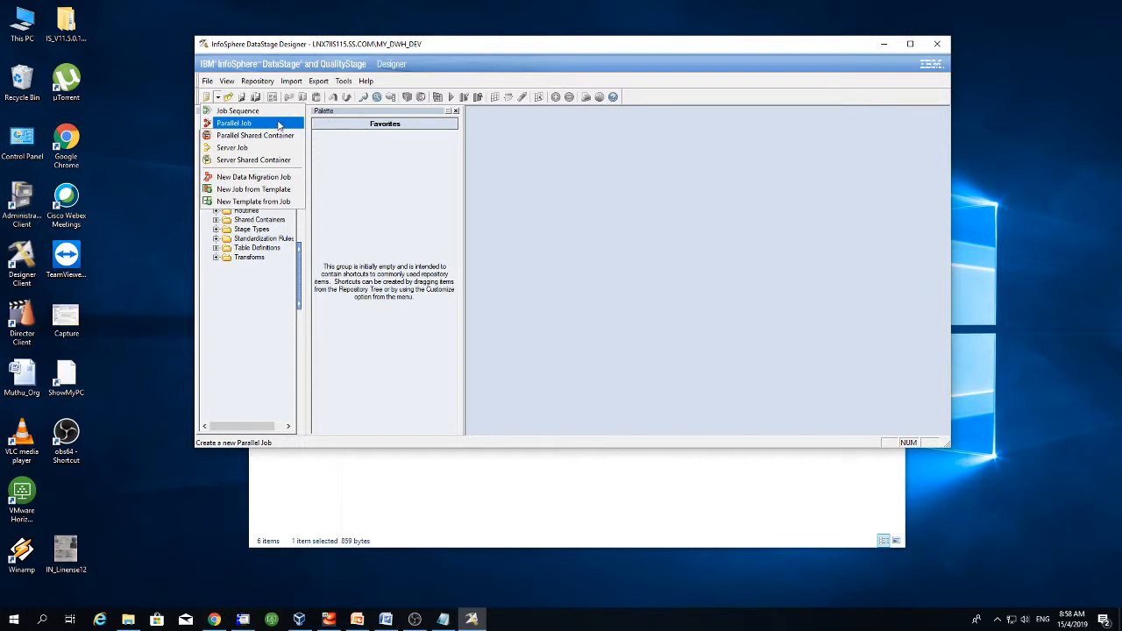
pyautogui.click(279, 125)
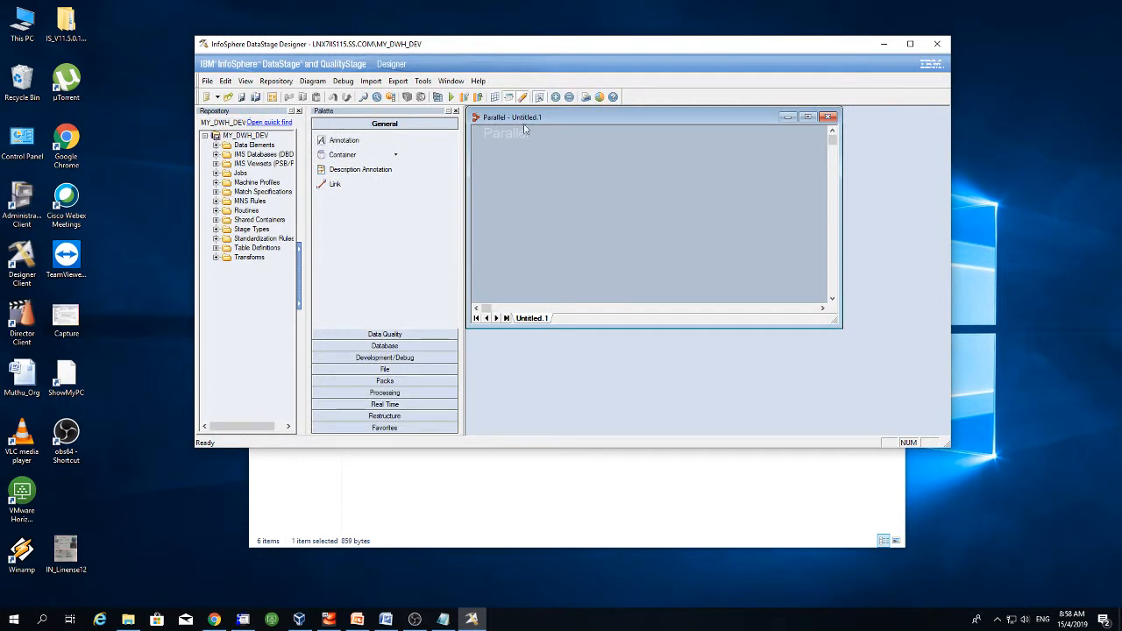
pyautogui.doubleClick(563, 116)
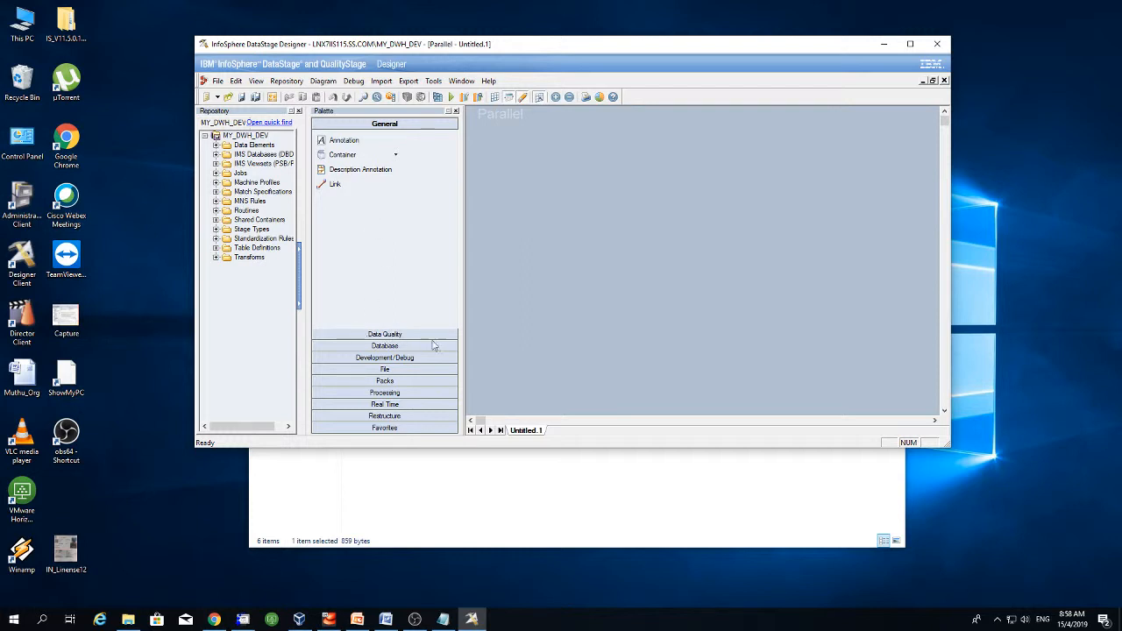
# - Add Row_Generator_0 and Copy_1 side by side and link them with DSLink2
pyautogui.click(405, 359)
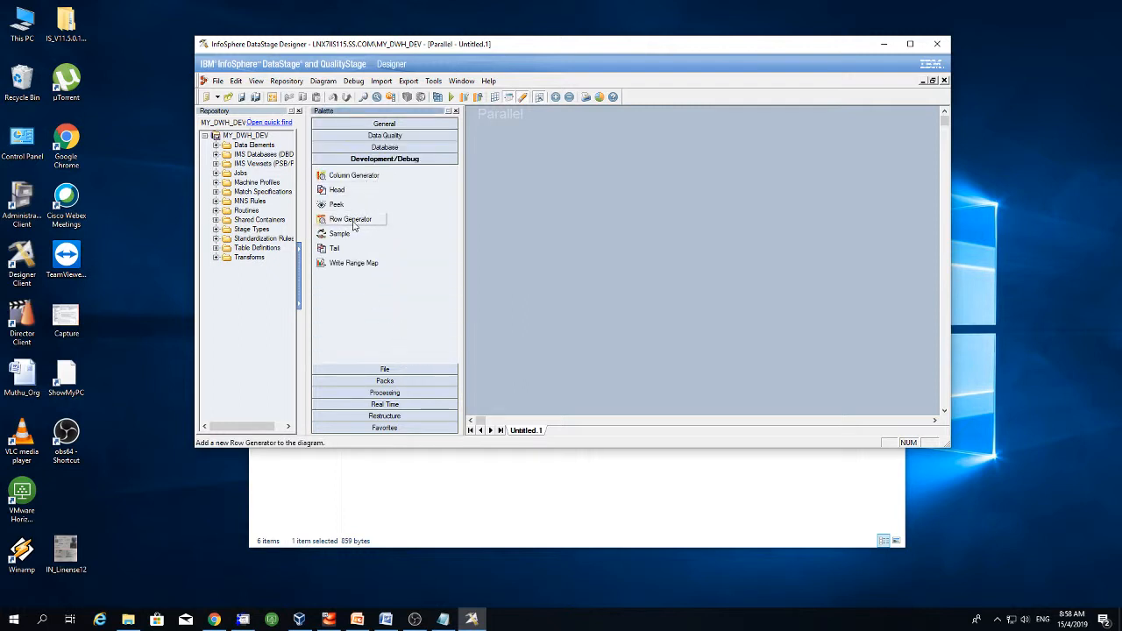
pyautogui.click(526, 186)
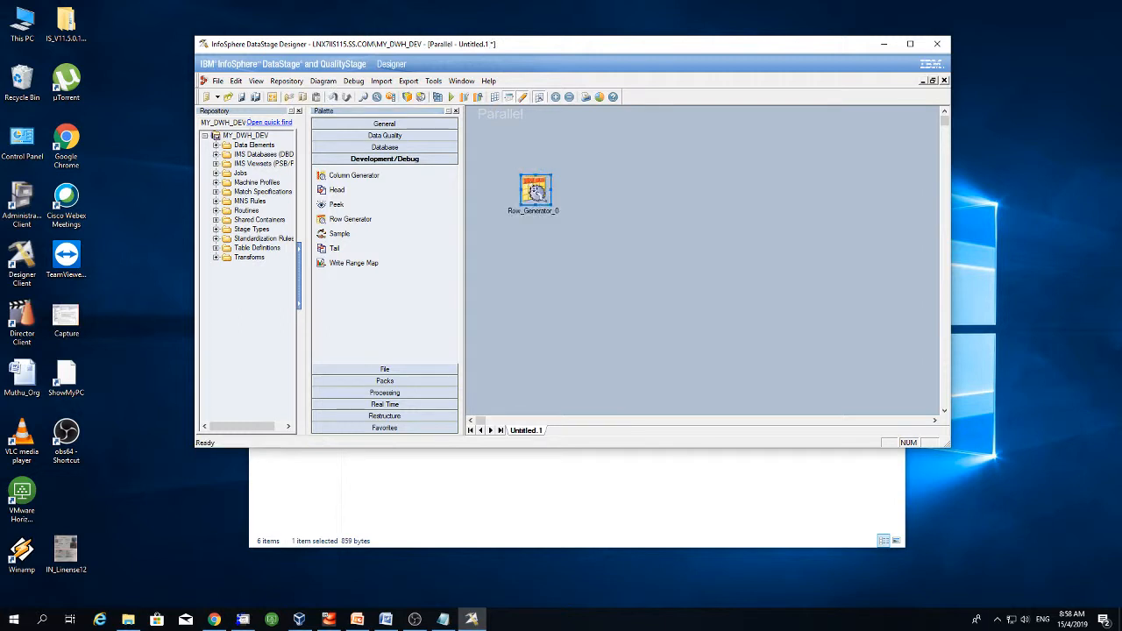
pyautogui.moveTo(532, 189); pyautogui.dragTo(507, 180)
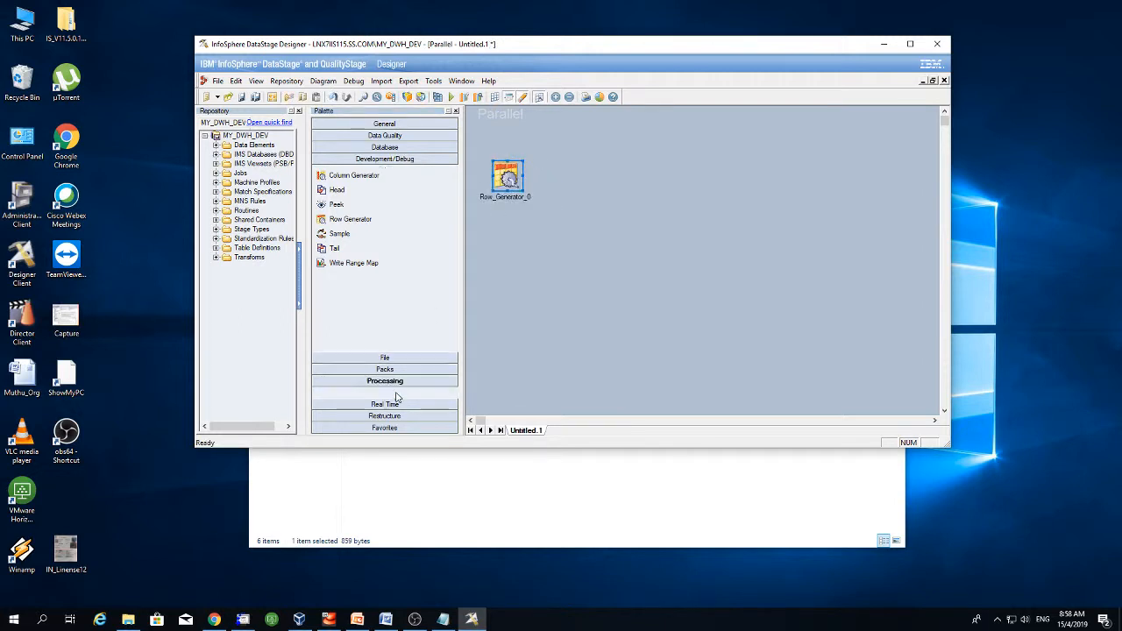
pyautogui.click(394, 392)
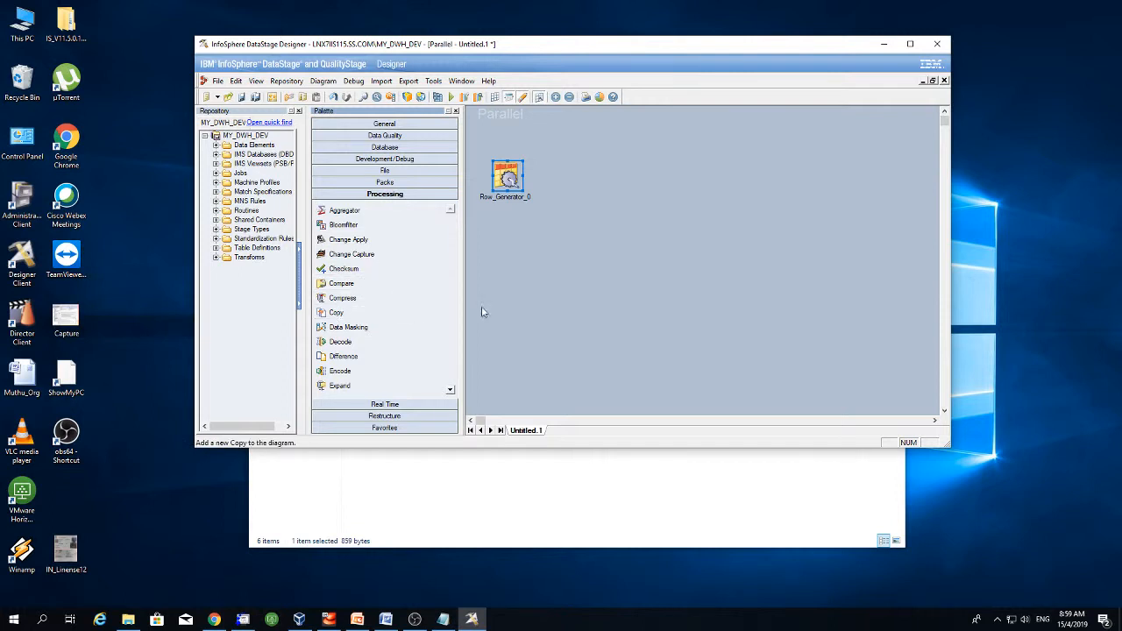
pyautogui.click(635, 216)
pyautogui.moveTo(646, 234); pyautogui.dragTo(608, 180)
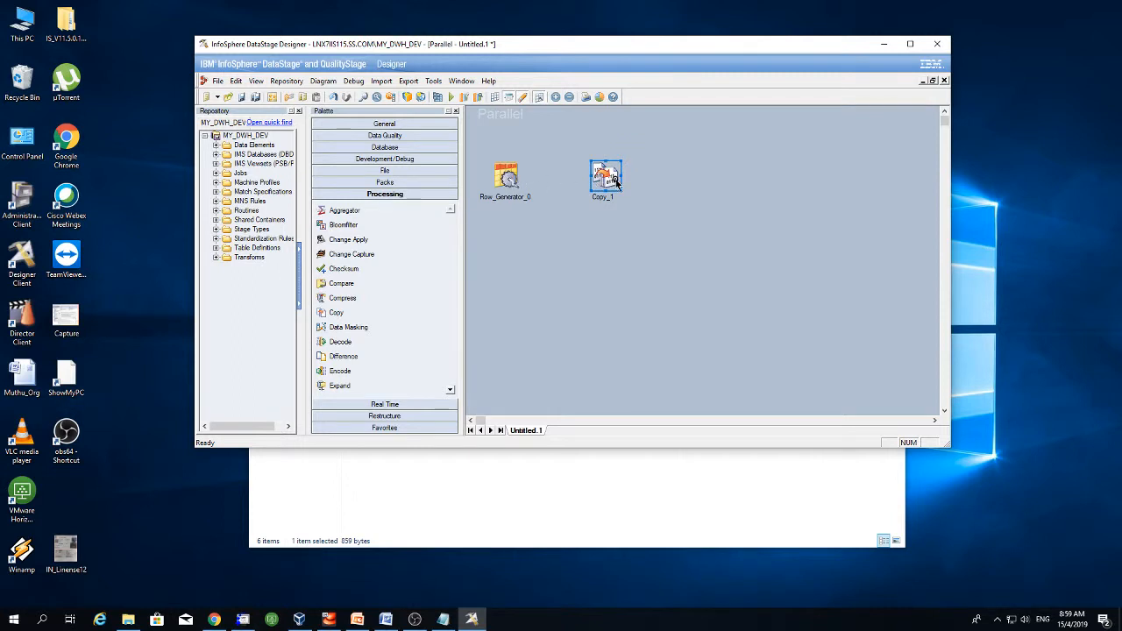
pyautogui.moveTo(508, 178); pyautogui.dragTo(604, 180)
# - Add Sequential_File_3 and Oracle_Connector_4, arrange them, and link Copy_1 to Oracle_Connector_4
pyautogui.click(386, 171)
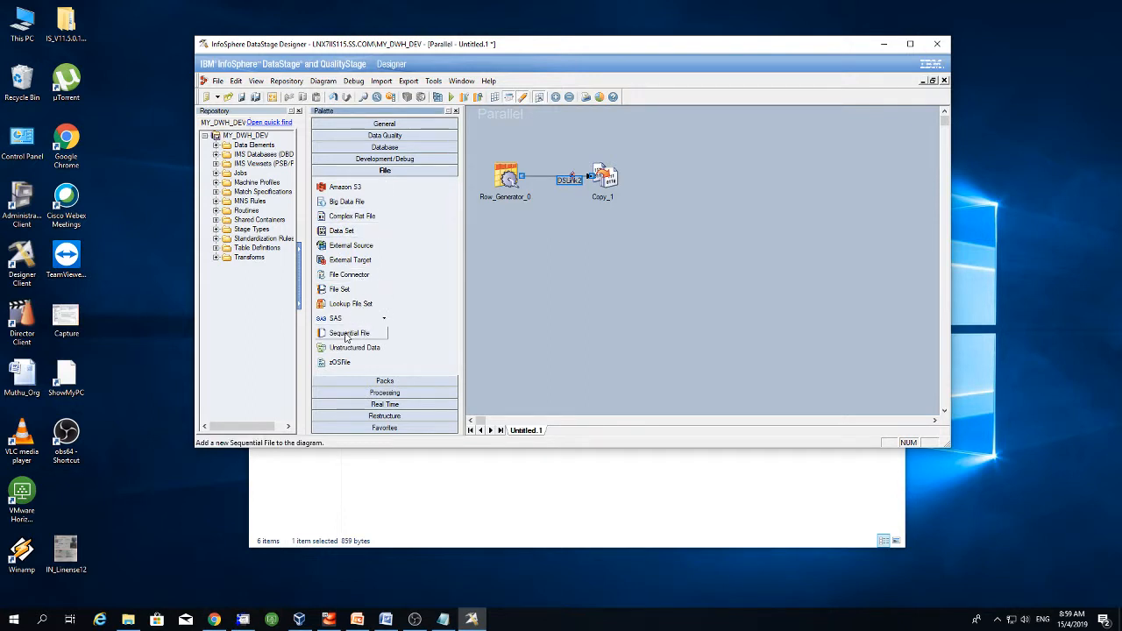
pyautogui.moveTo(389, 338); pyautogui.dragTo(697, 184)
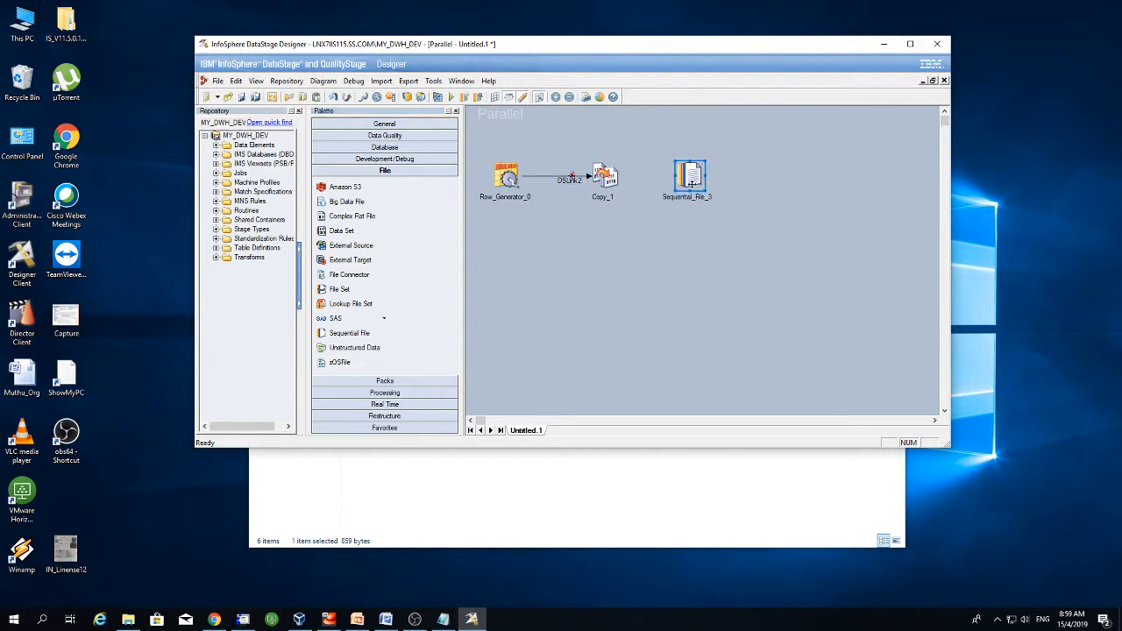
pyautogui.click(400, 161)
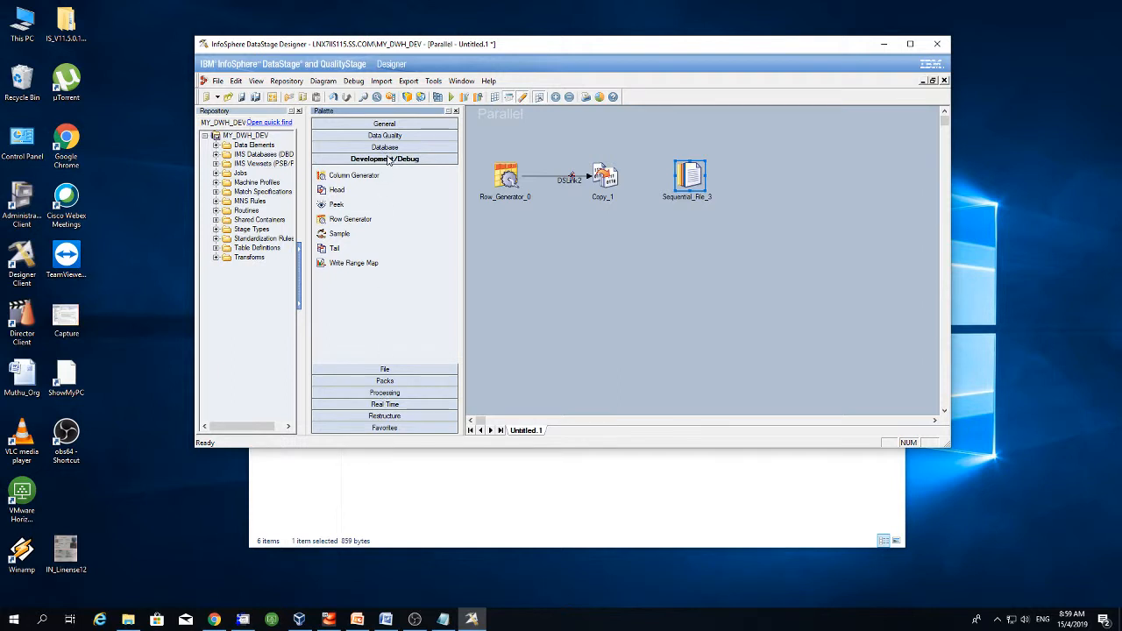
pyautogui.click(391, 147)
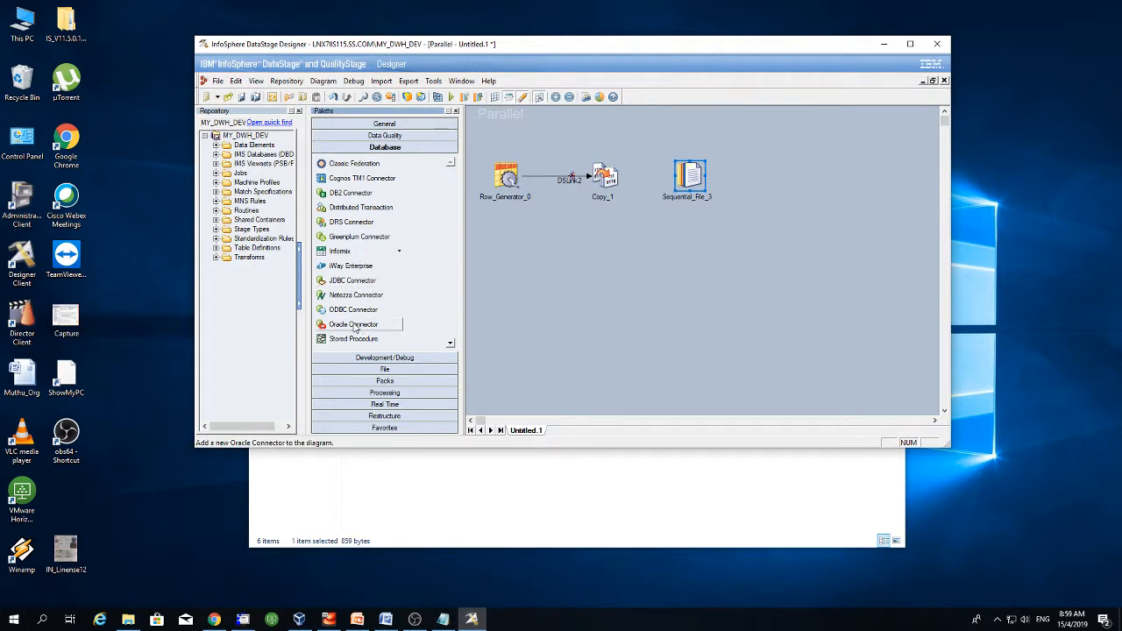
pyautogui.moveTo(355, 327); pyautogui.dragTo(592, 270)
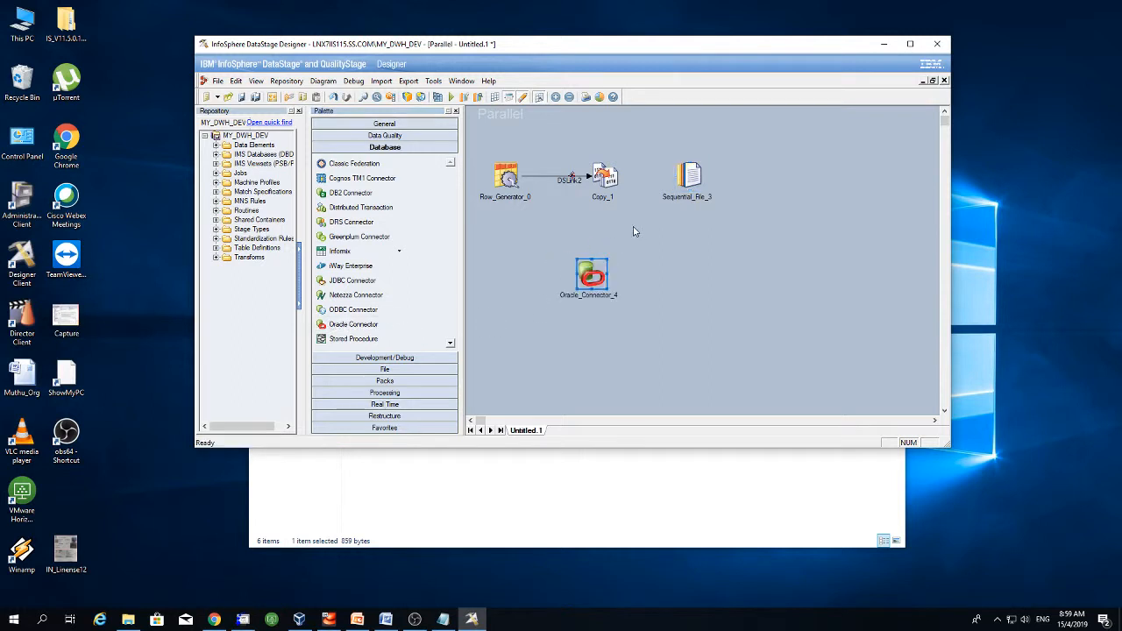
pyautogui.moveTo(687, 179); pyautogui.dragTo(772, 263)
pyautogui.moveTo(601, 279); pyautogui.dragTo(671, 182)
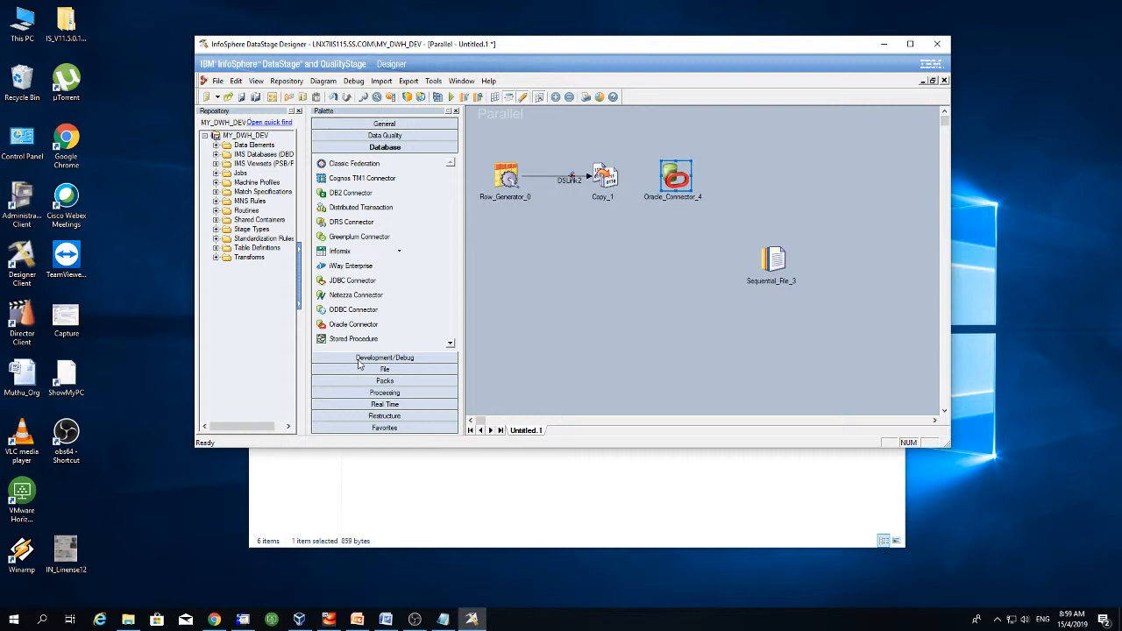
pyautogui.click(379, 127)
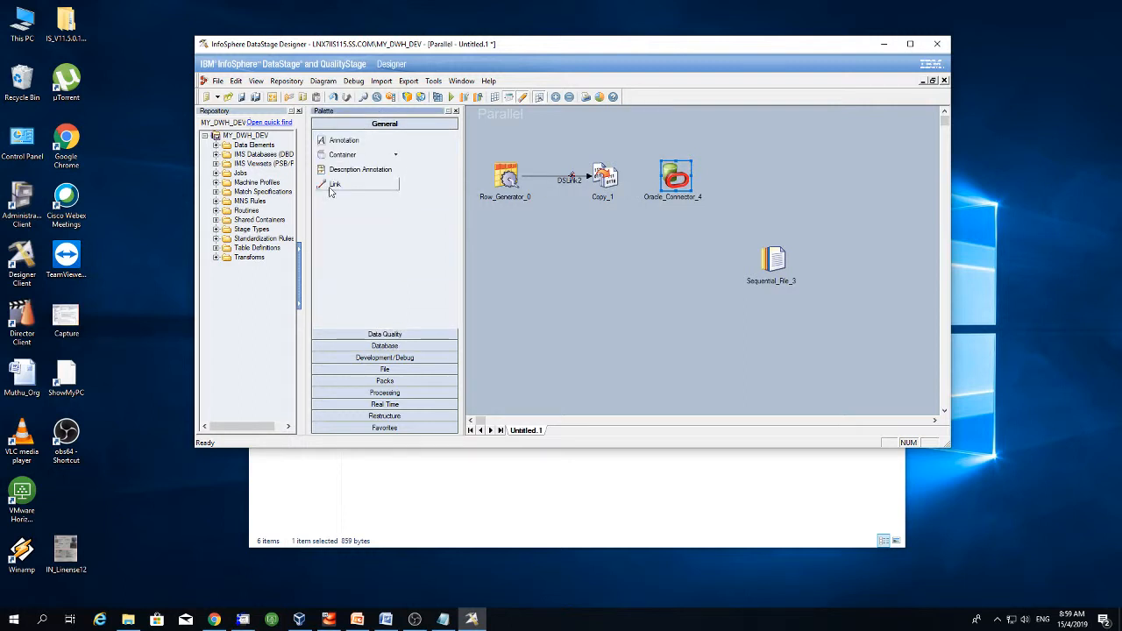
pyautogui.moveTo(608, 184); pyautogui.dragTo(724, 178)
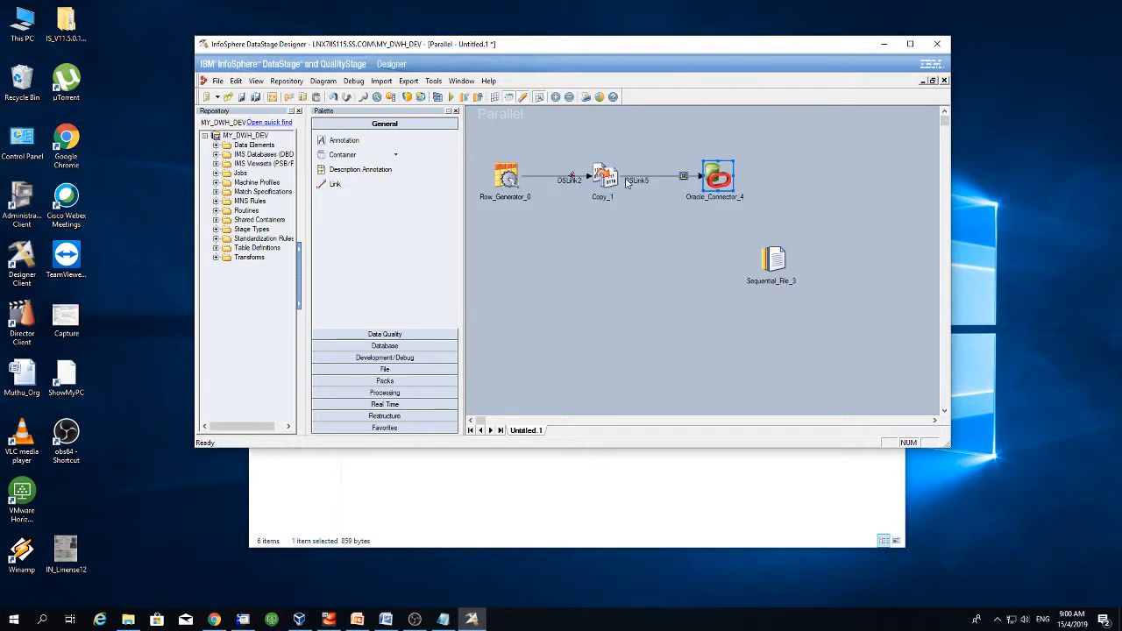
# - Select each stage and the DSLink2 link in turn to inspect the job flow
pyautogui.click(503, 176)
pyautogui.click(602, 176)
pyautogui.click(716, 176)
pyautogui.click(514, 180)
pyautogui.click(613, 183)
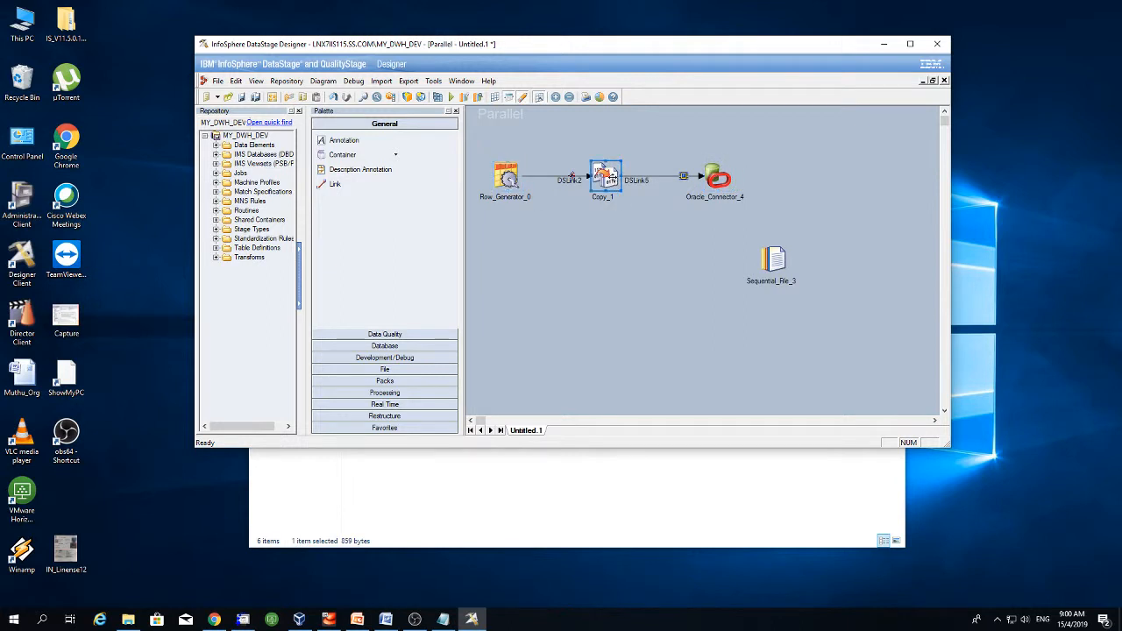
pyautogui.click(716, 180)
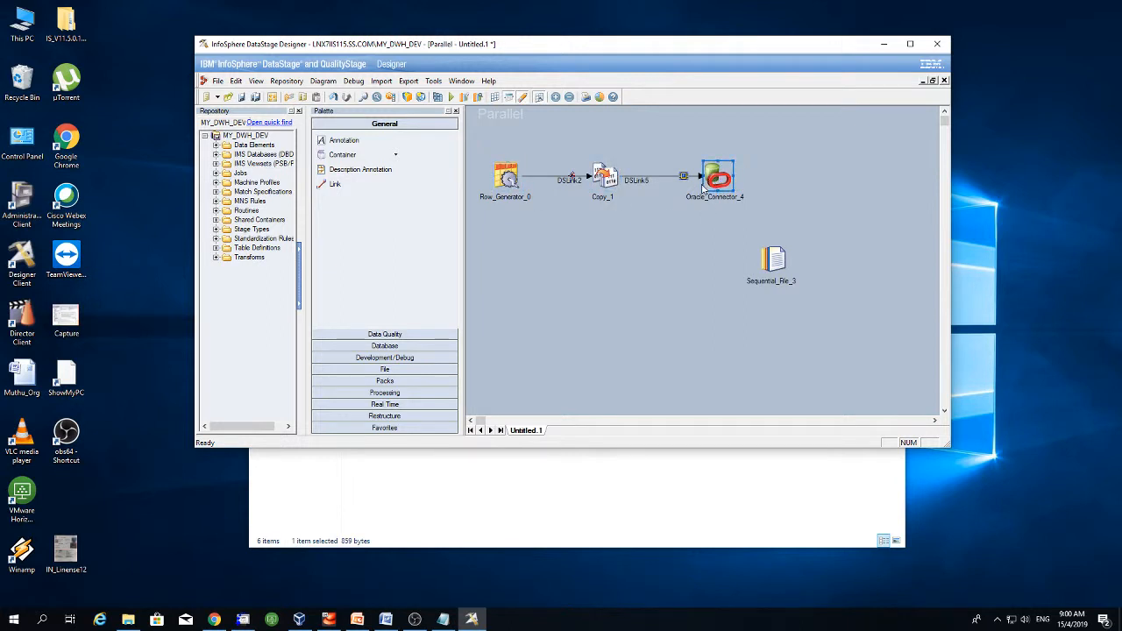
pyautogui.click(566, 181)
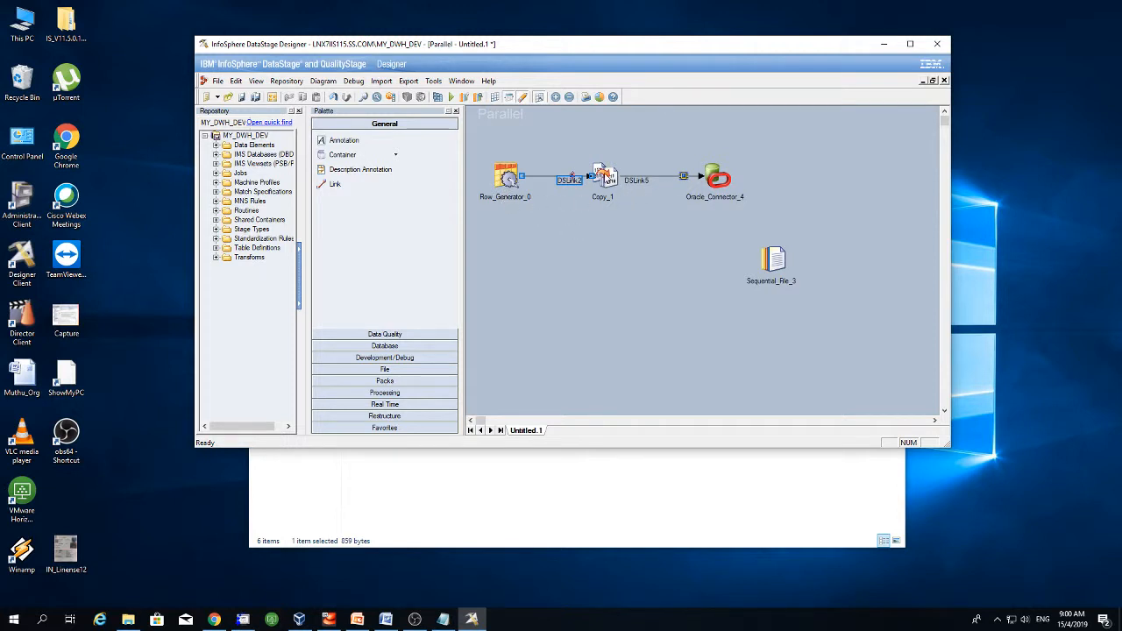
pyautogui.click(540, 226)
# - Delete Oracle_Connector_4 and attach Sequential_File_3 to the end of DSLink5, aligning the stages
pyautogui.click(718, 181)
pyautogui.press('Delete')
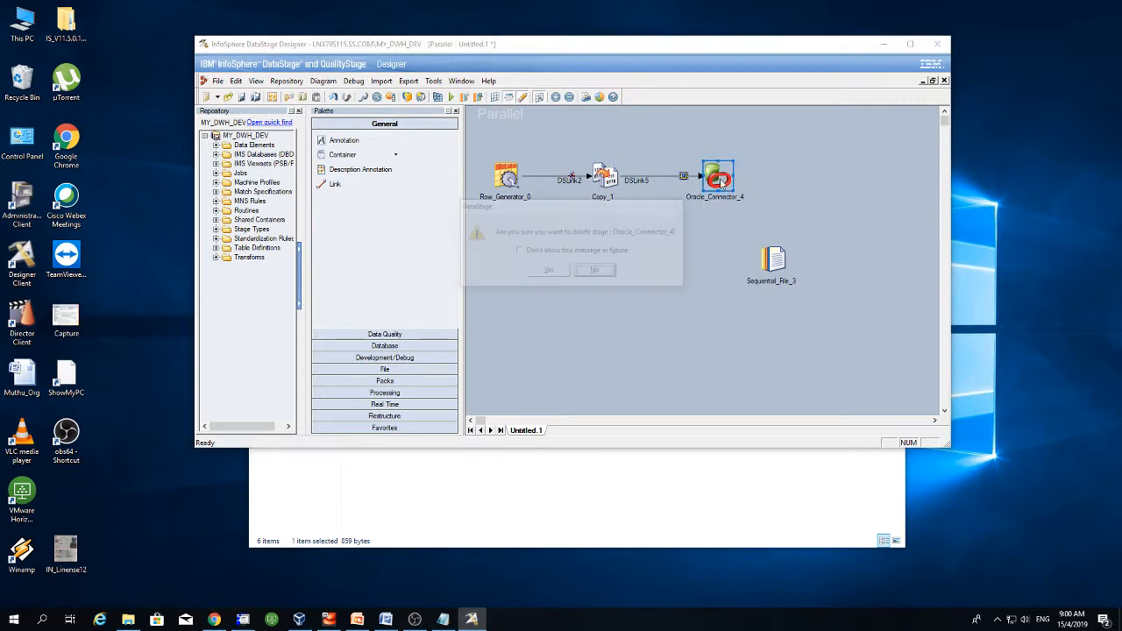
pyautogui.click(549, 272)
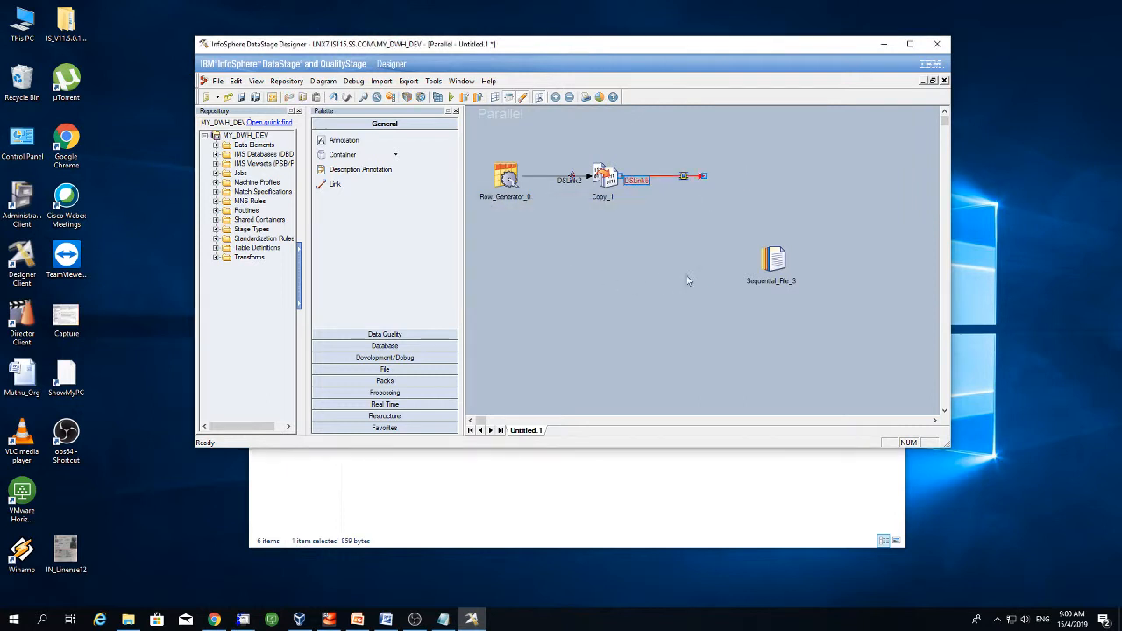
pyautogui.click(777, 265)
pyautogui.moveTo(711, 184); pyautogui.dragTo(738, 180)
pyautogui.moveTo(607, 184); pyautogui.dragTo(622, 184)
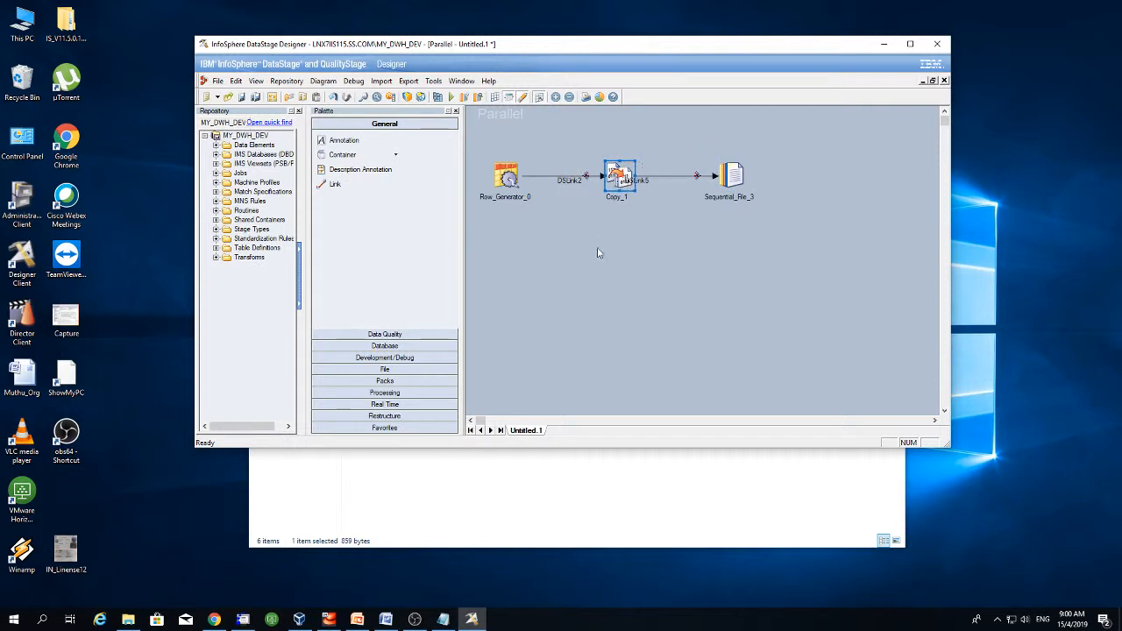
pyautogui.click(605, 255)
# - Set Row_Generator_0 to 100 records and add column EMP_Name as VarChar 100
pyautogui.doubleClick(508, 178)
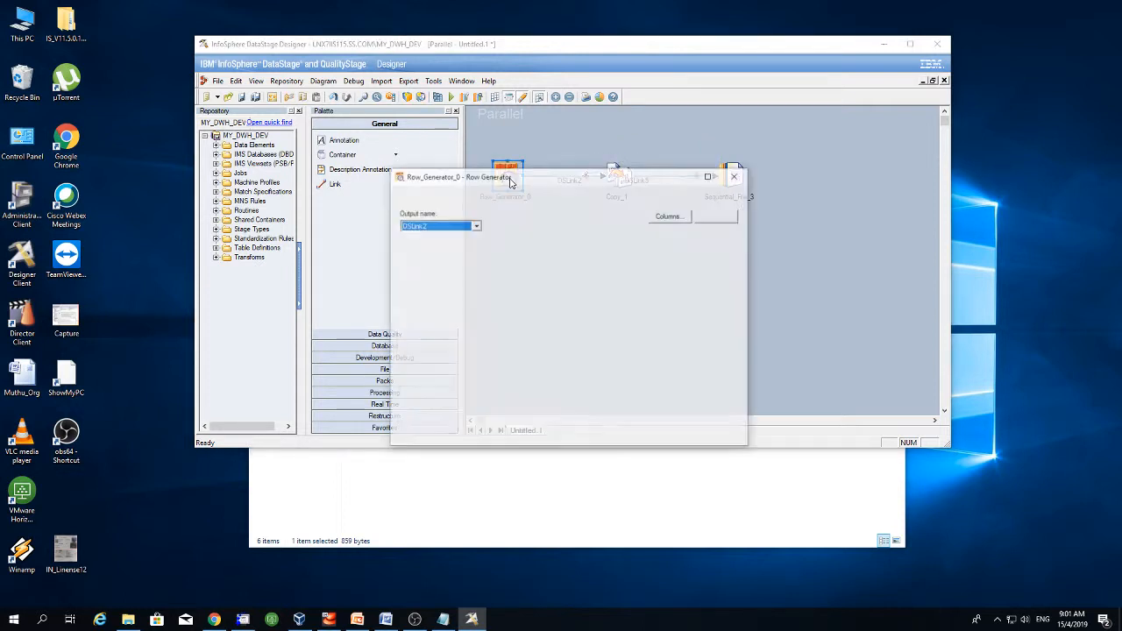
pyautogui.click(480, 272)
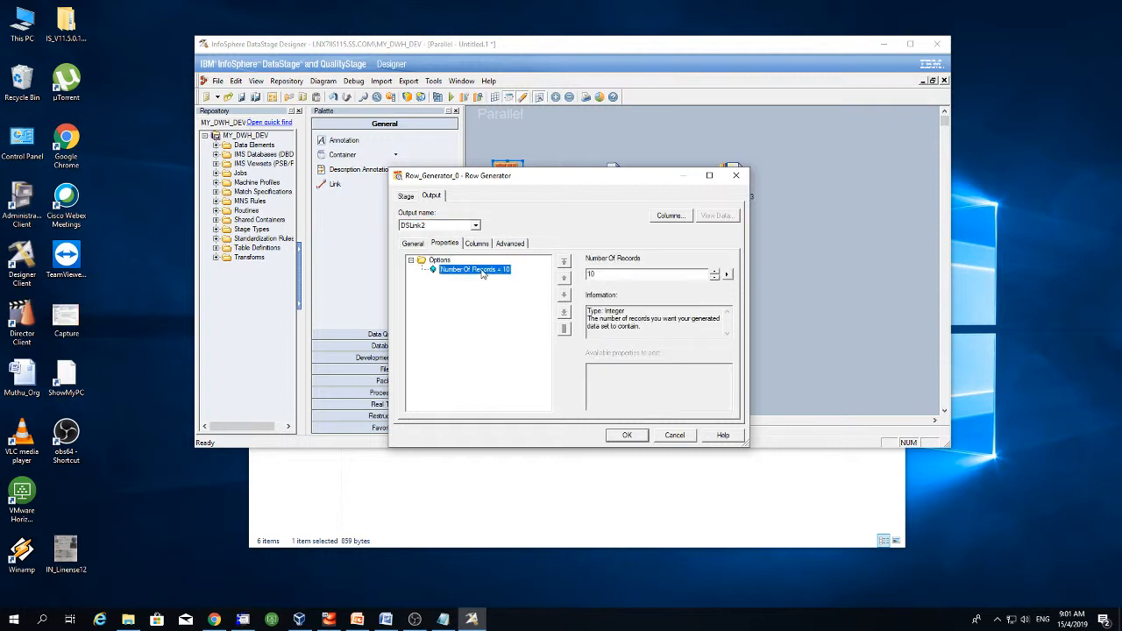
pyautogui.click(607, 277)
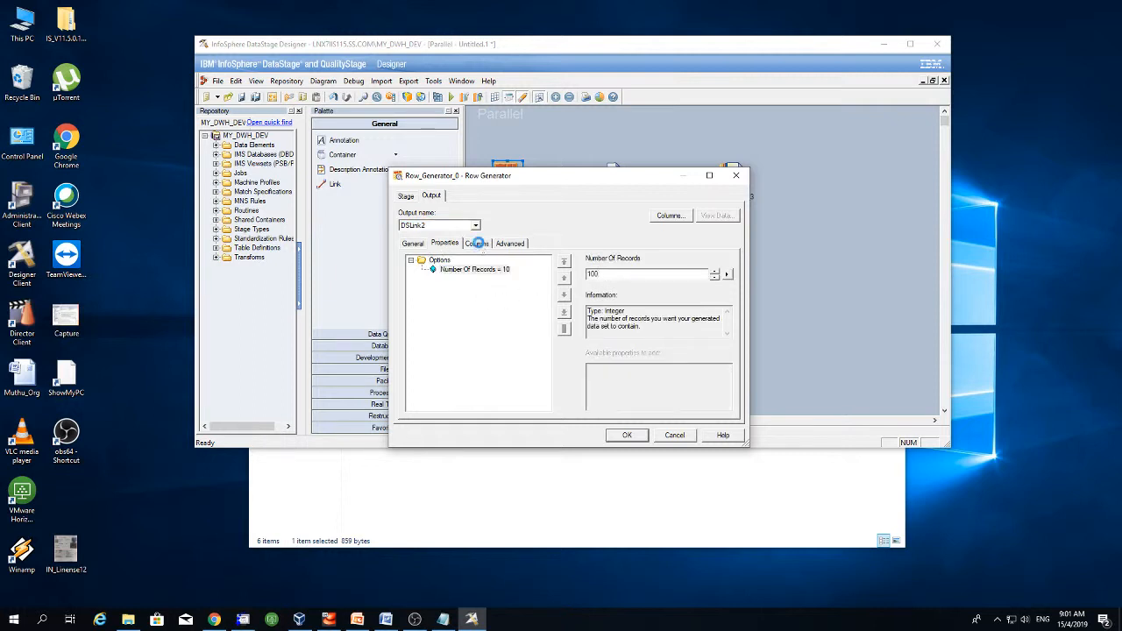
pyautogui.click(478, 243)
pyautogui.click(451, 269)
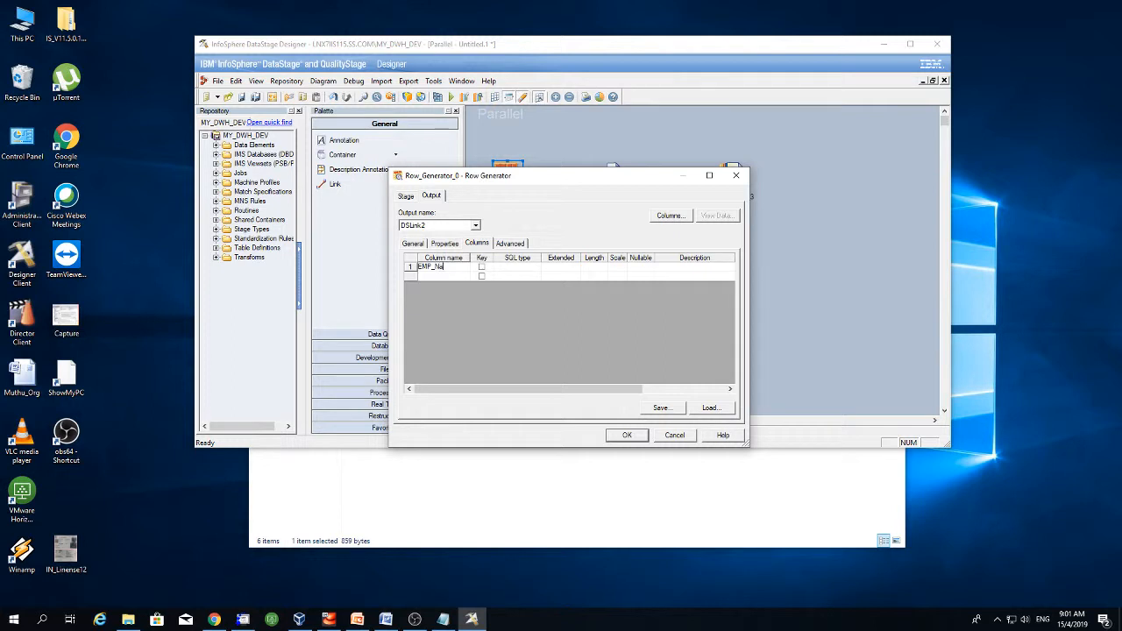
pyautogui.press('Return')
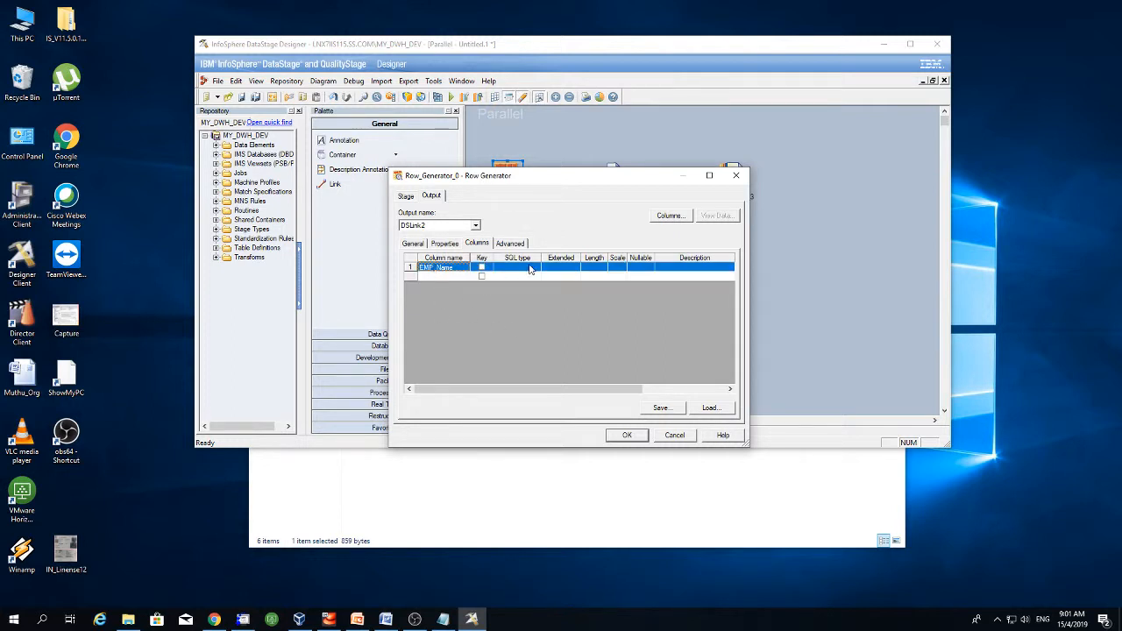
pyautogui.click(530, 269)
pyautogui.click(536, 268)
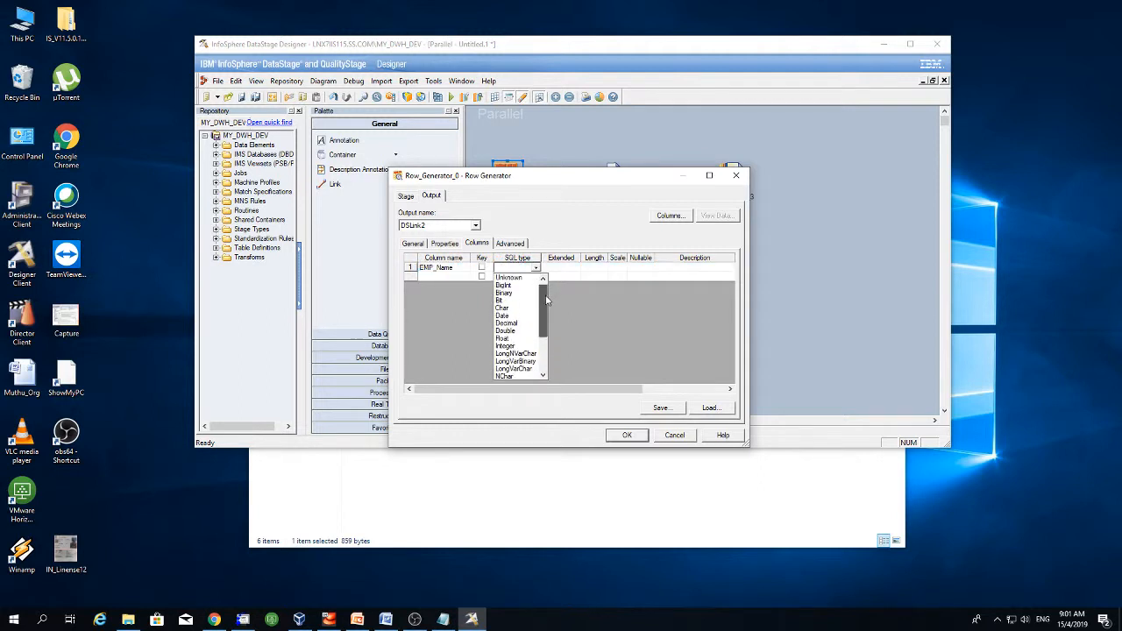
pyautogui.scroll(-3, 546, 300)
pyautogui.click(516, 376)
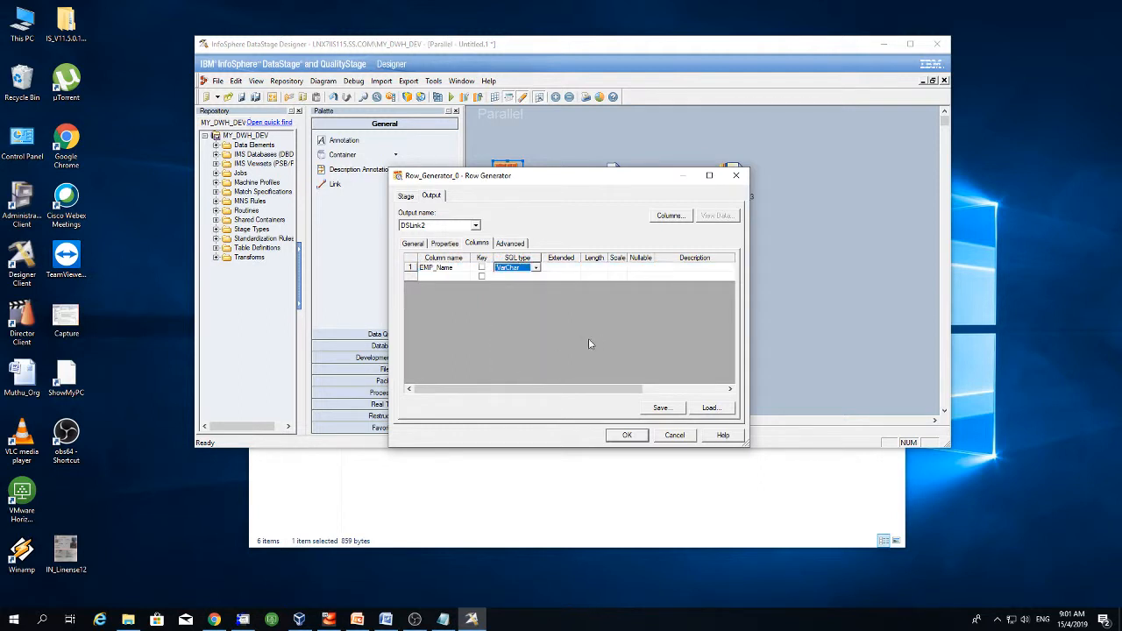
pyautogui.click(592, 267)
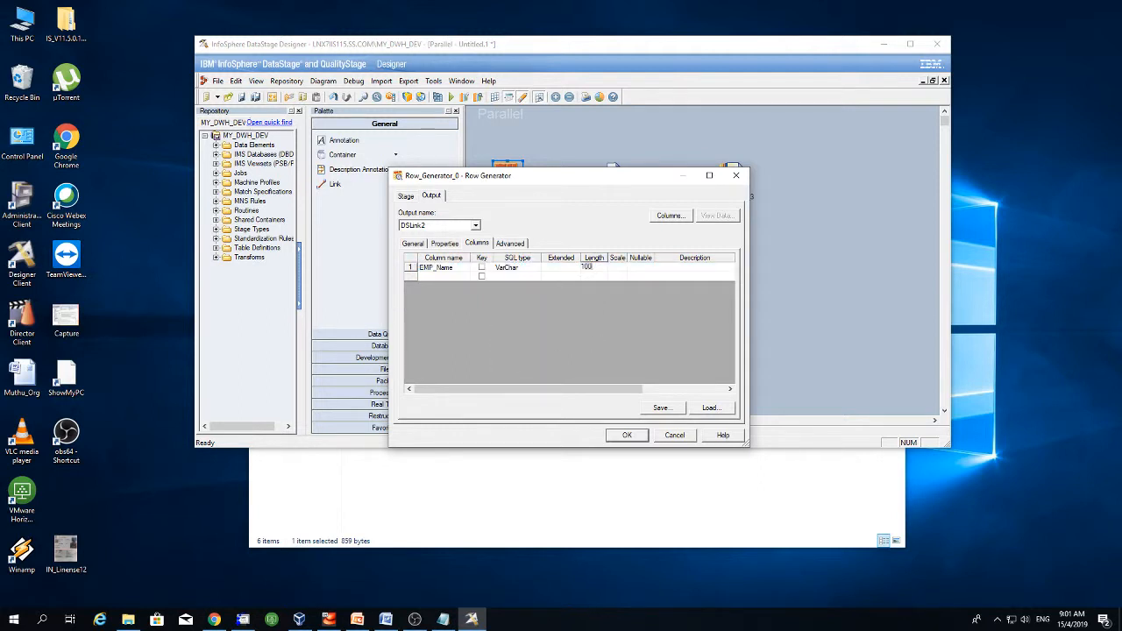
pyautogui.click(605, 301)
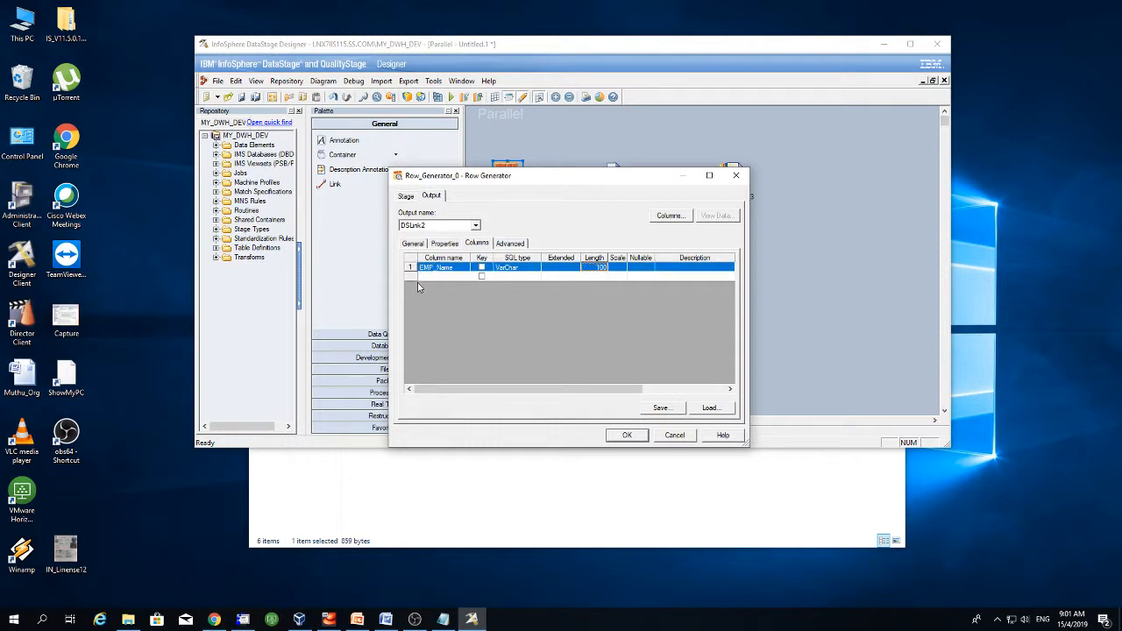
# - Add the EMP_ID column as Integer with length 5
pyautogui.click(438, 275)
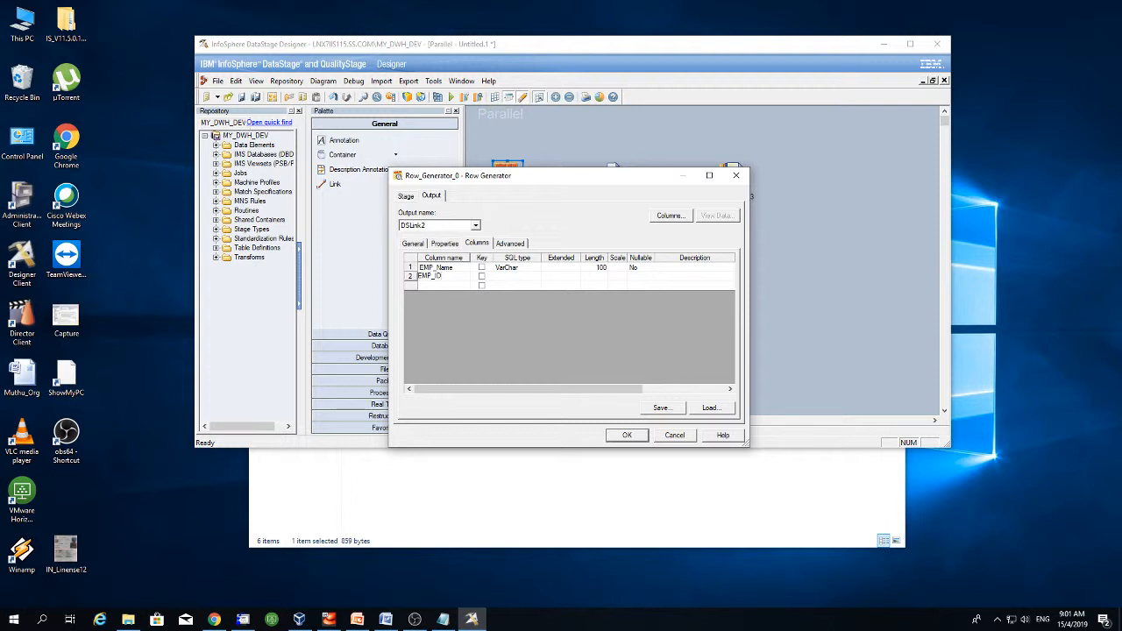
pyautogui.click(526, 278)
pyautogui.click(537, 278)
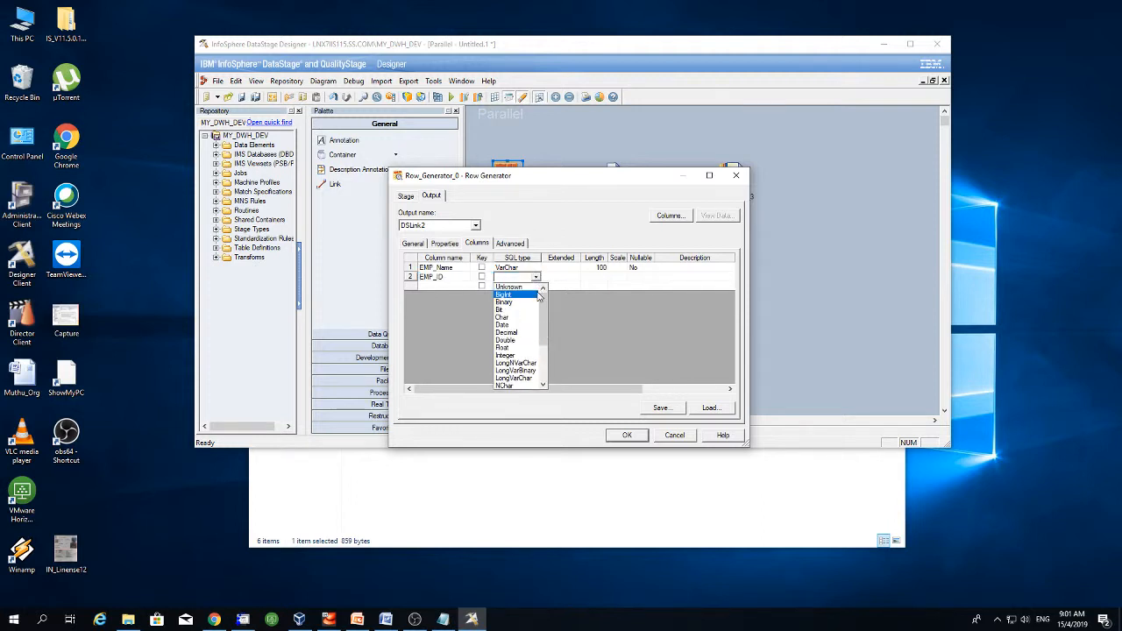
pyautogui.moveTo(547, 302); pyautogui.dragTo(546, 340)
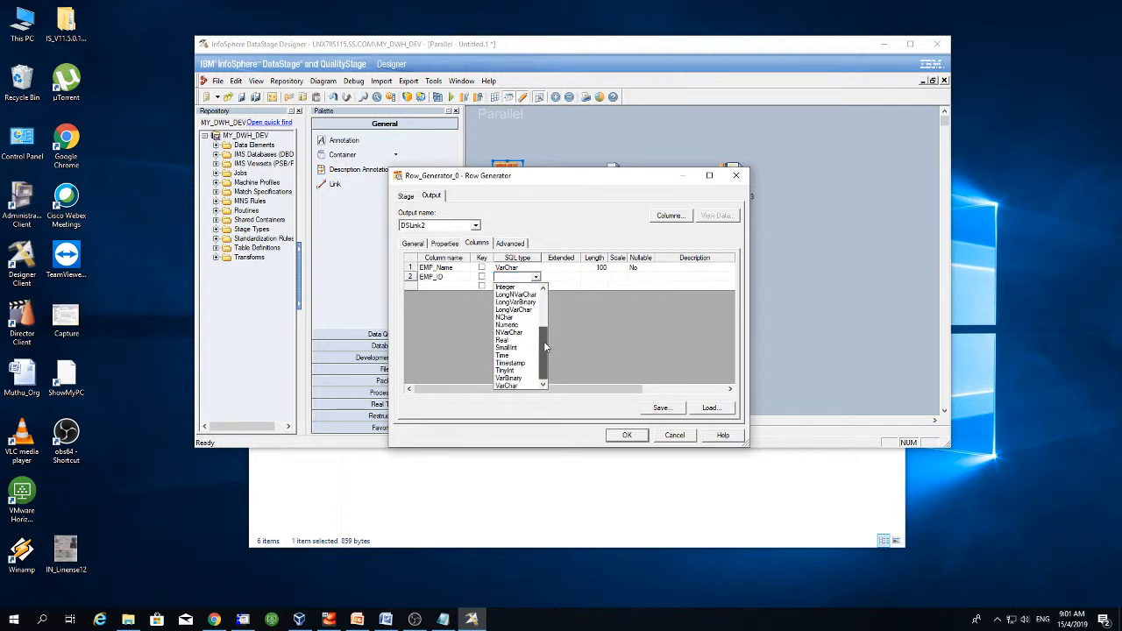
pyautogui.click(517, 287)
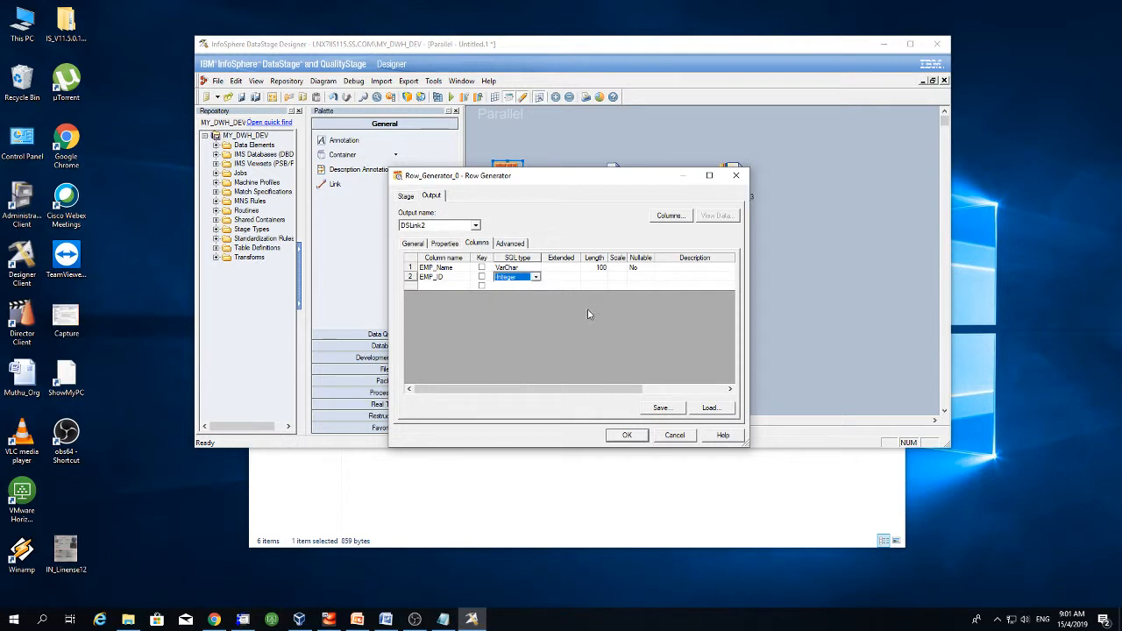
pyautogui.click(595, 277)
pyautogui.click(594, 278)
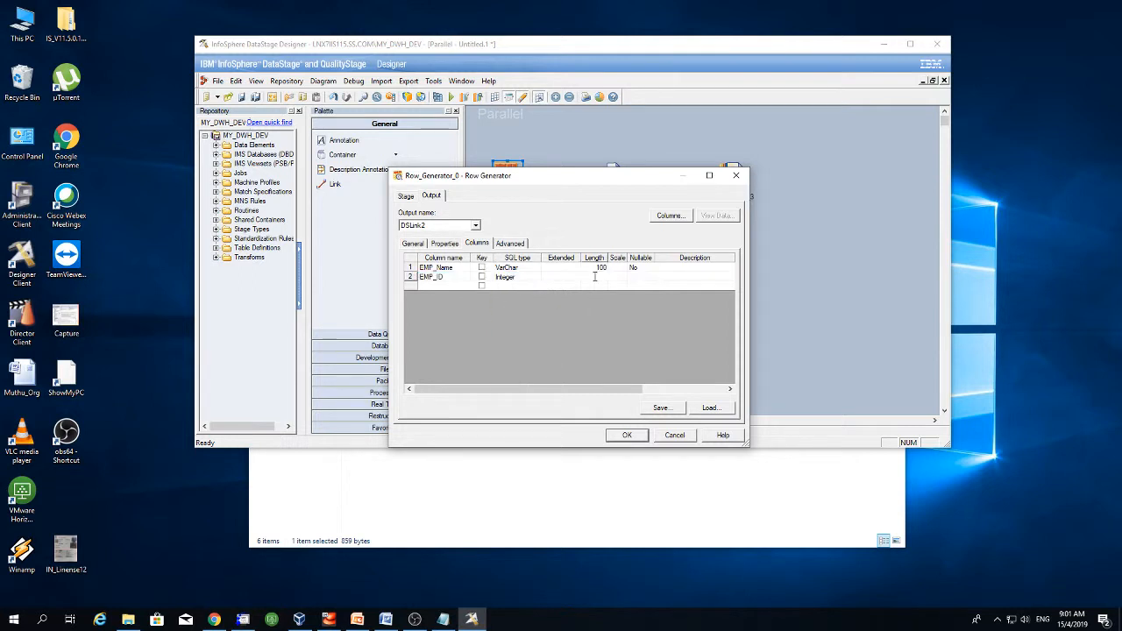
pyautogui.click(593, 338)
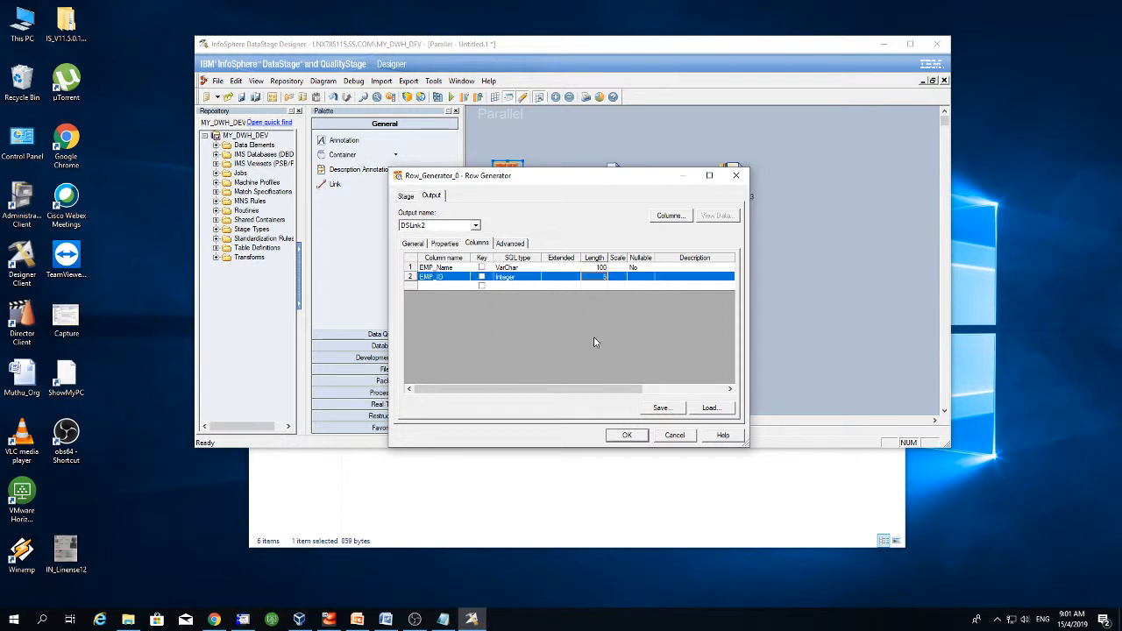
# - Add the DEPT column as VarChar with length 20
pyautogui.doubleClick(431, 285)
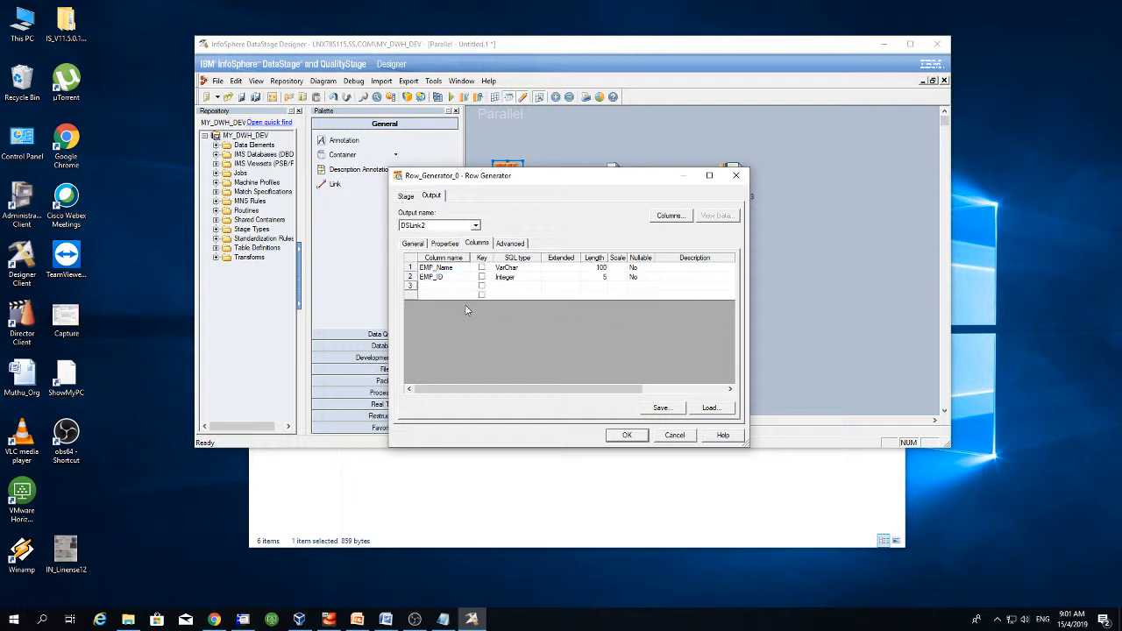
pyautogui.write('DEPT')
pyautogui.click(522, 287)
pyautogui.click(536, 286)
pyautogui.moveTo(543, 308); pyautogui.dragTo(544, 356)
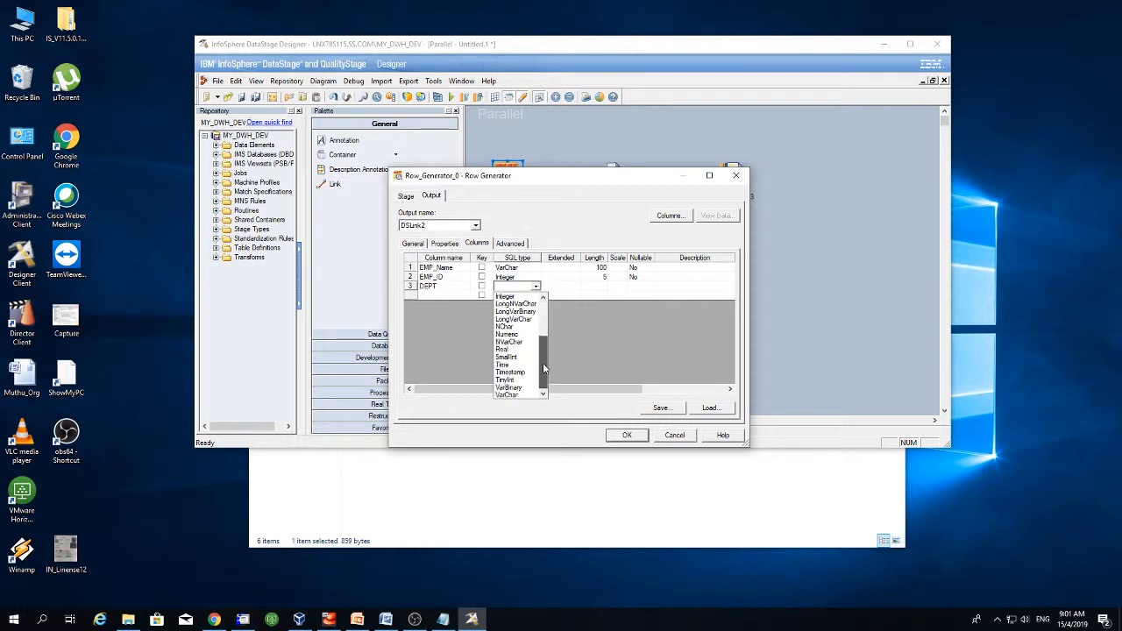
pyautogui.click(513, 393)
pyautogui.click(598, 287)
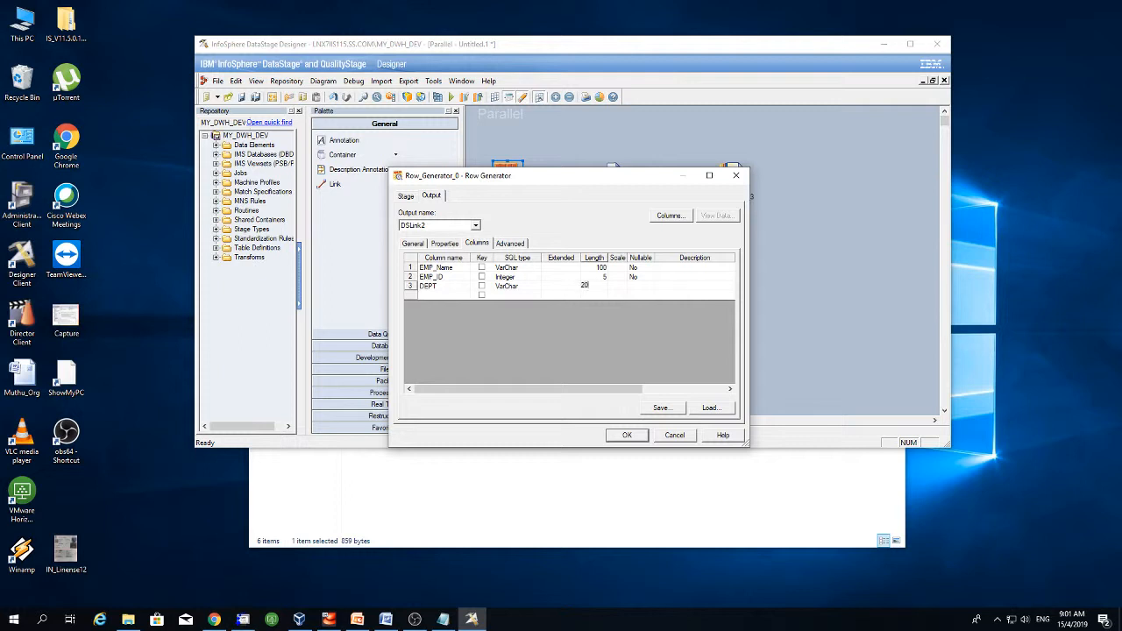
pyautogui.click(656, 330)
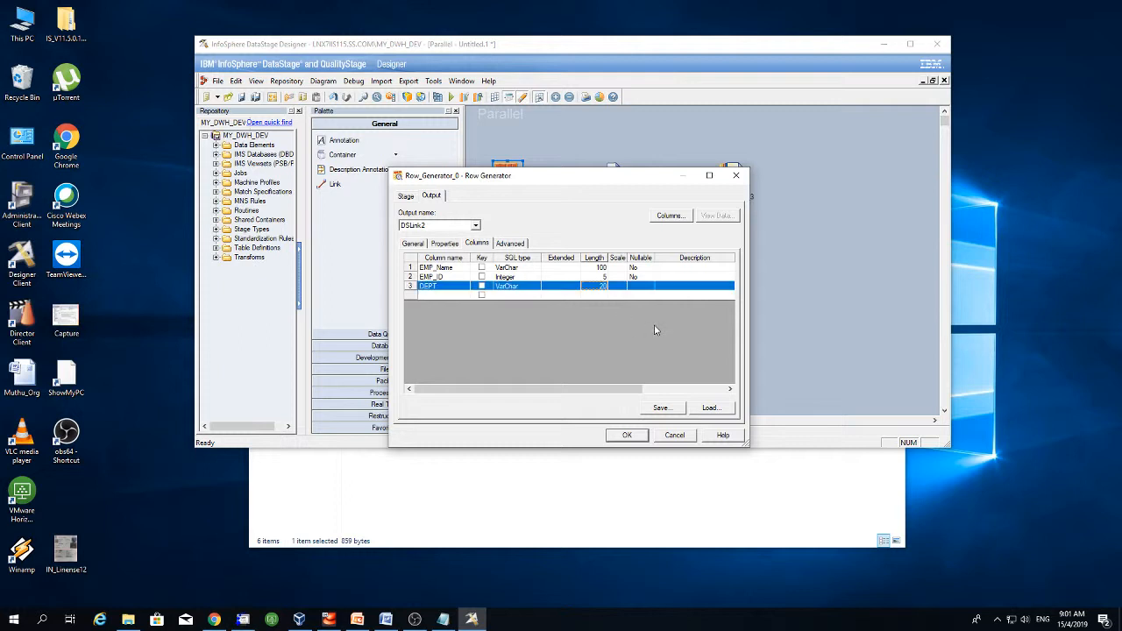
pyautogui.click(597, 288)
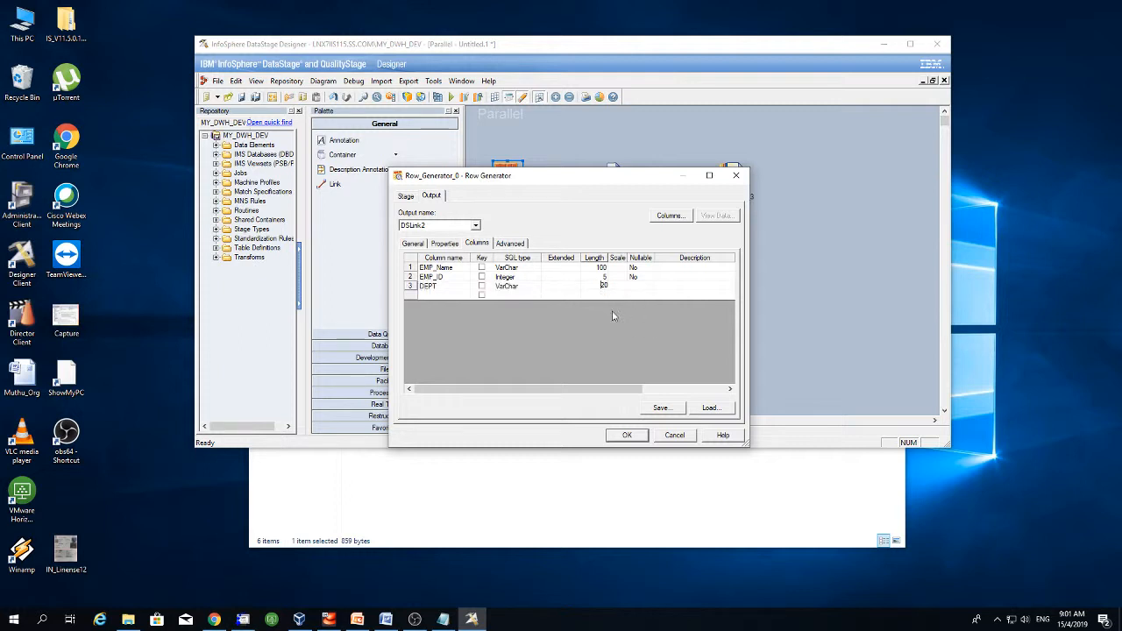
pyautogui.click(557, 342)
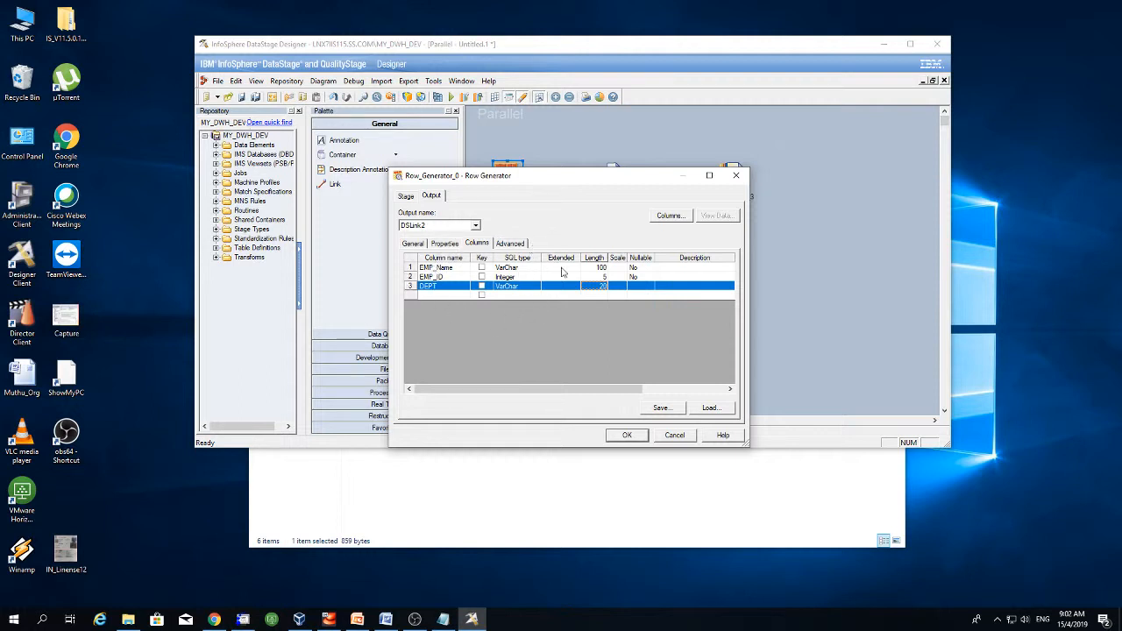
# - Review the EMP_Name, EMP_ID and DEPT column definitions and the stage settings
pyautogui.click(457, 268)
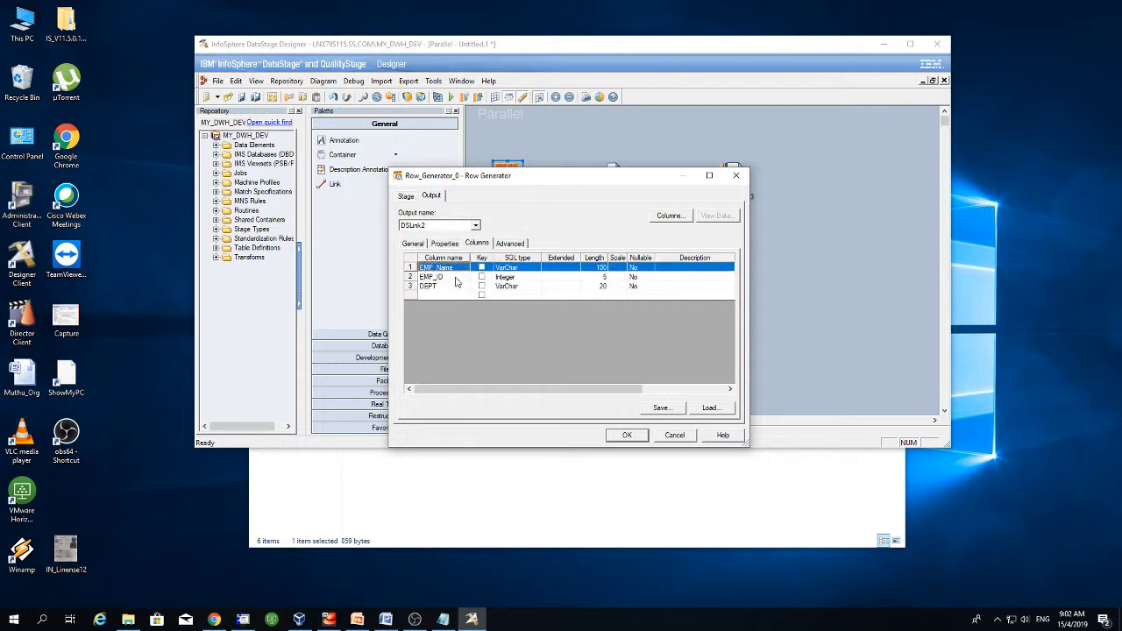
pyautogui.click(447, 278)
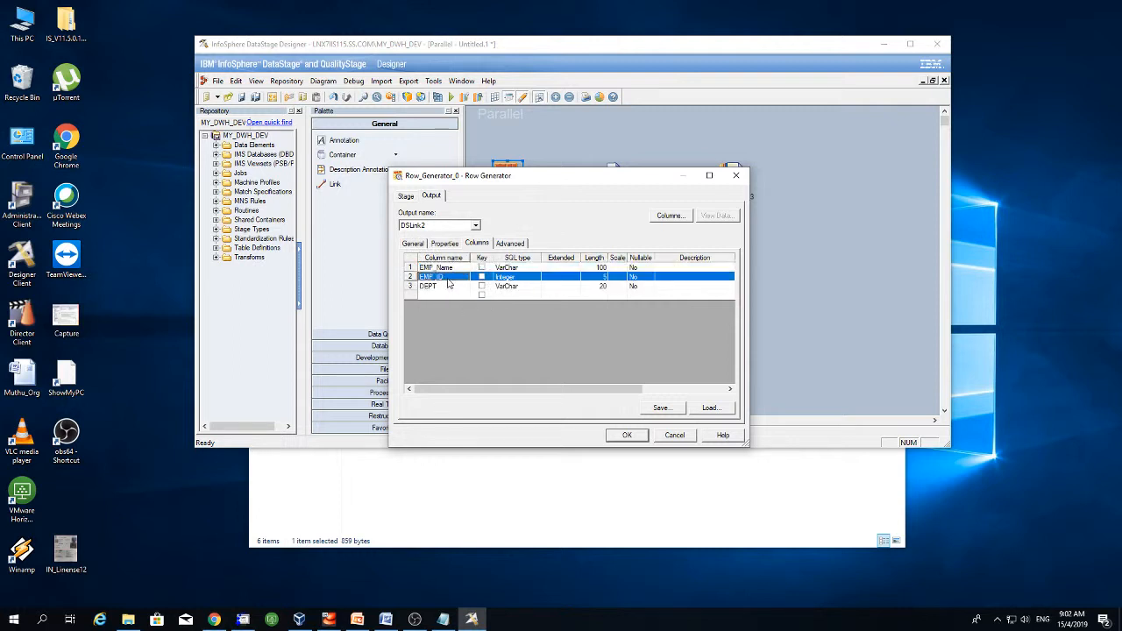
pyautogui.click(448, 287)
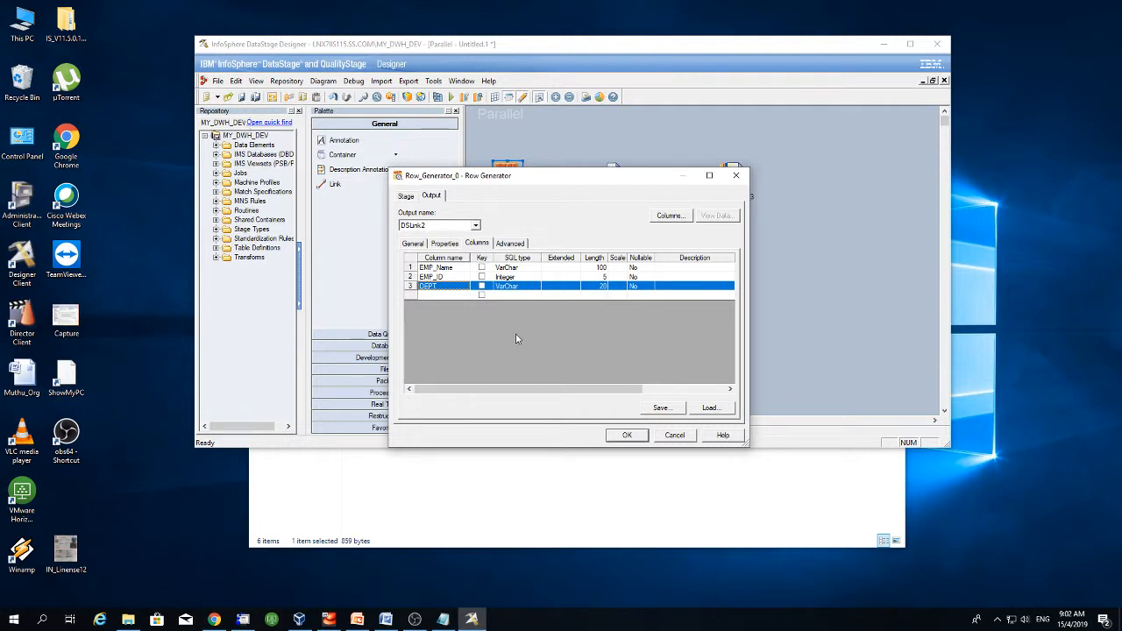
pyautogui.click(407, 196)
pyautogui.click(429, 197)
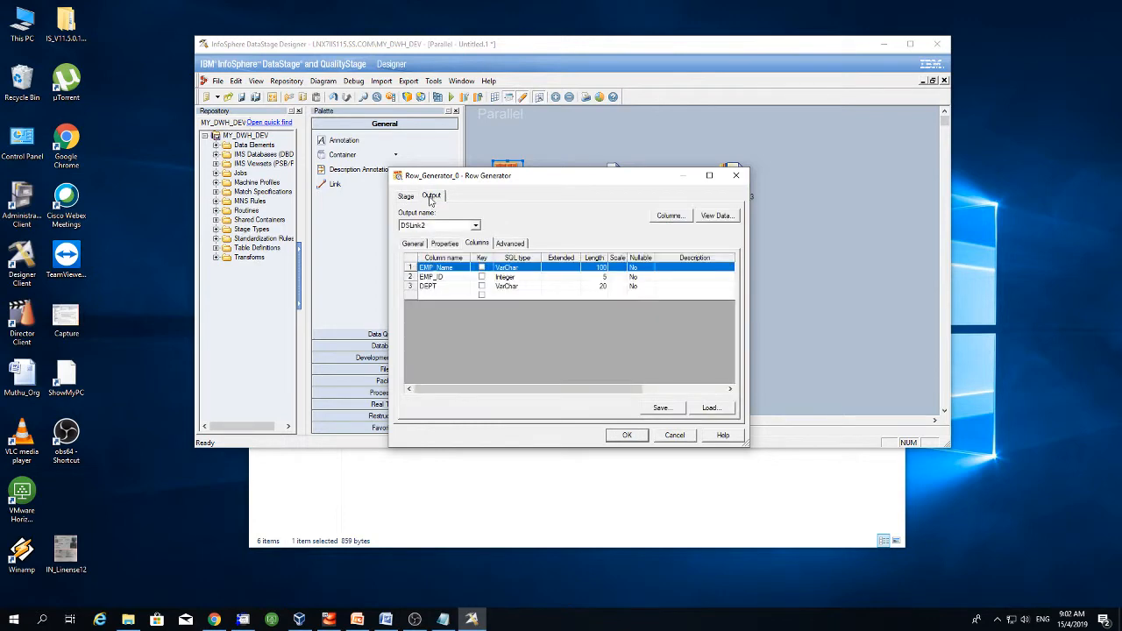
# - Run a 10-row data preview of the generator's DSLink2 output
pyautogui.moveTo(518, 180); pyautogui.dragTo(532, 223)
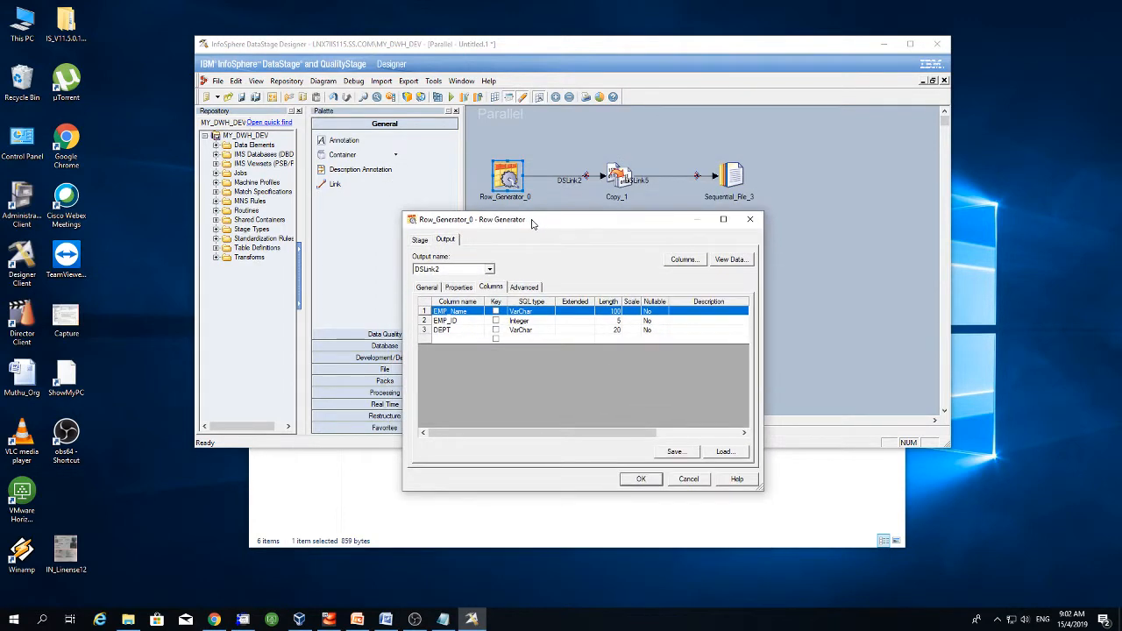
pyautogui.click(683, 260)
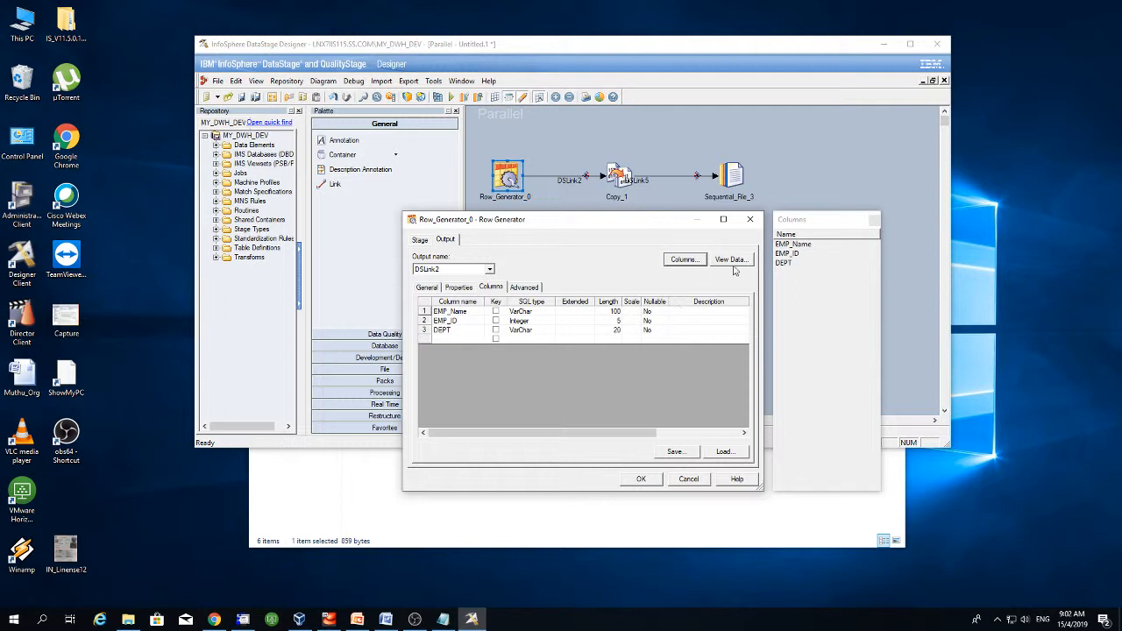
pyautogui.click(675, 261)
pyautogui.click(730, 259)
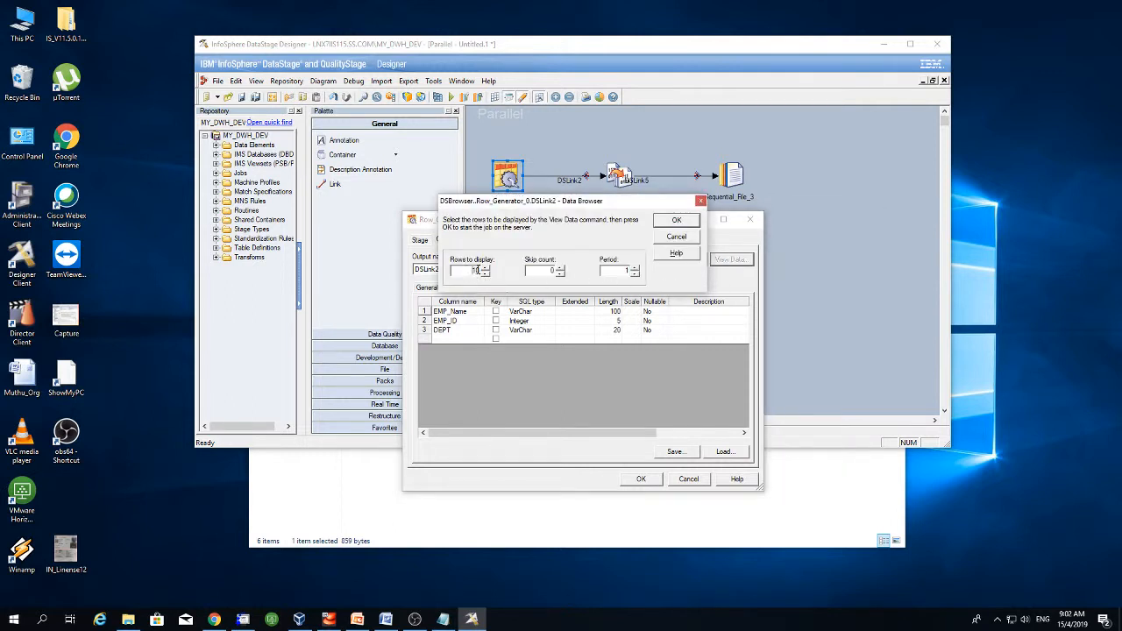
pyautogui.click(676, 220)
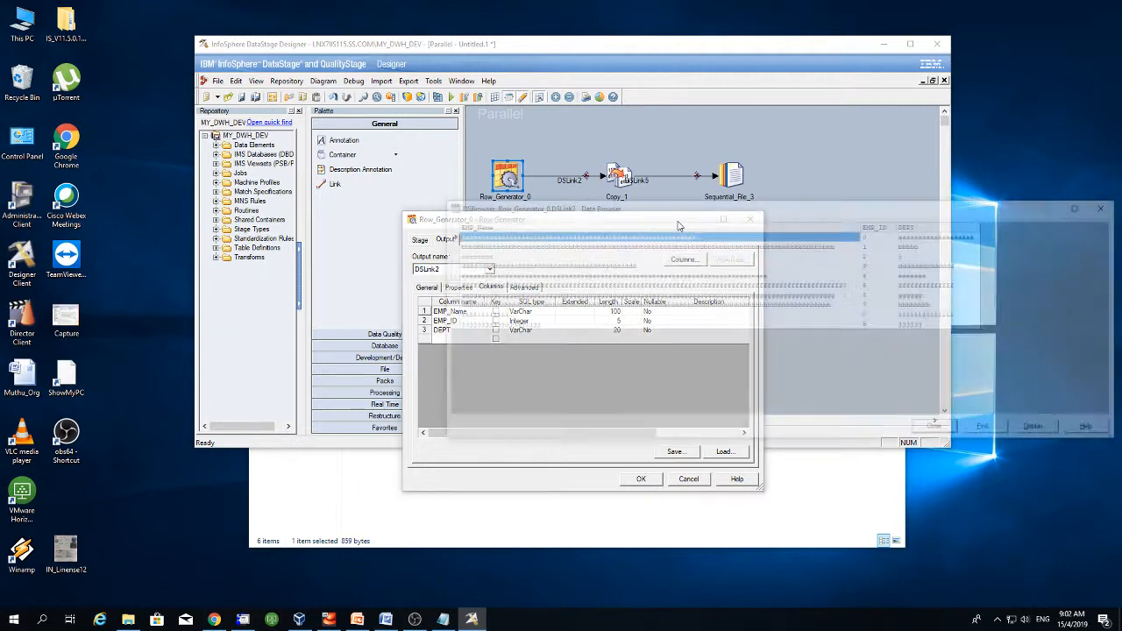
# - Inspect the generated rows, EMP_ID values 0 to 9 and DEPT values, then close the preview
pyautogui.moveTo(776, 210); pyautogui.dragTo(691, 211)
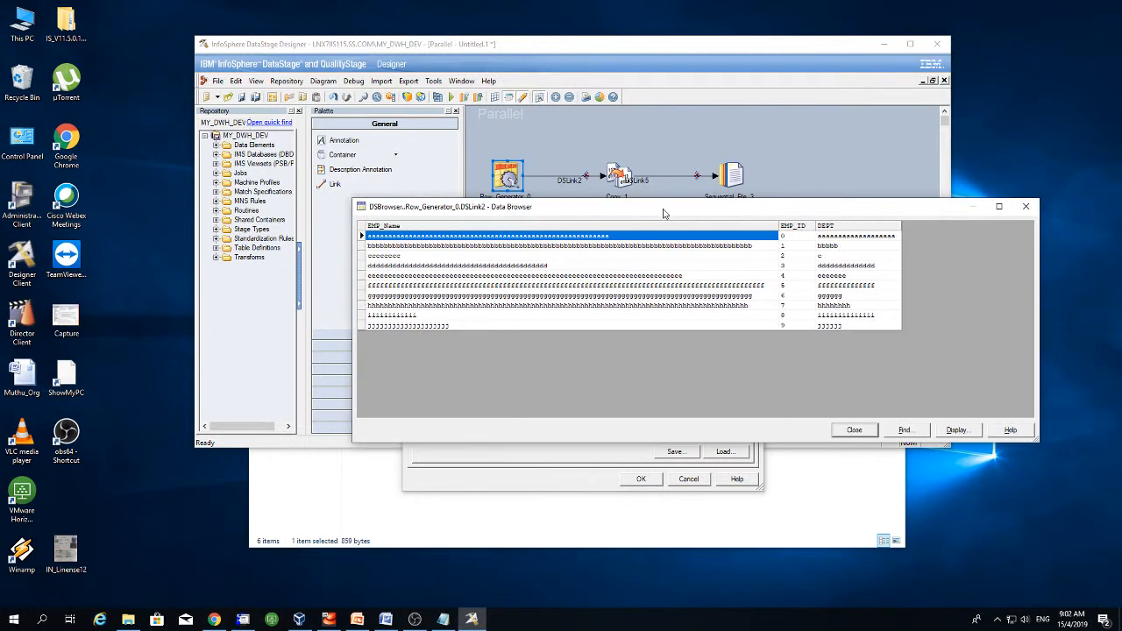
pyautogui.click(523, 248)
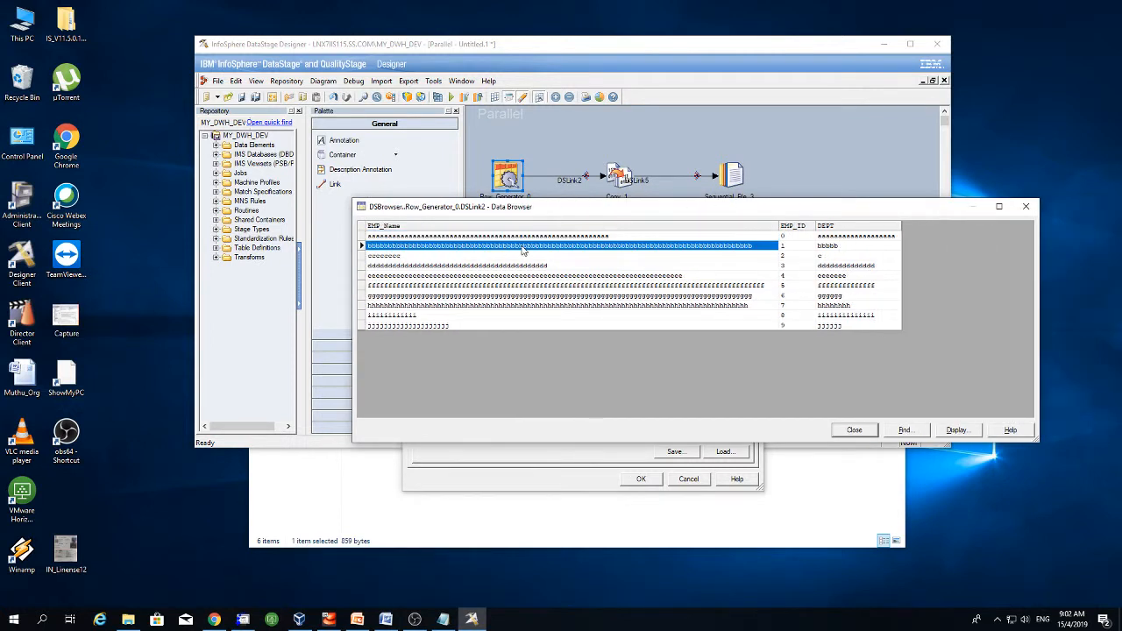
pyautogui.click(520, 266)
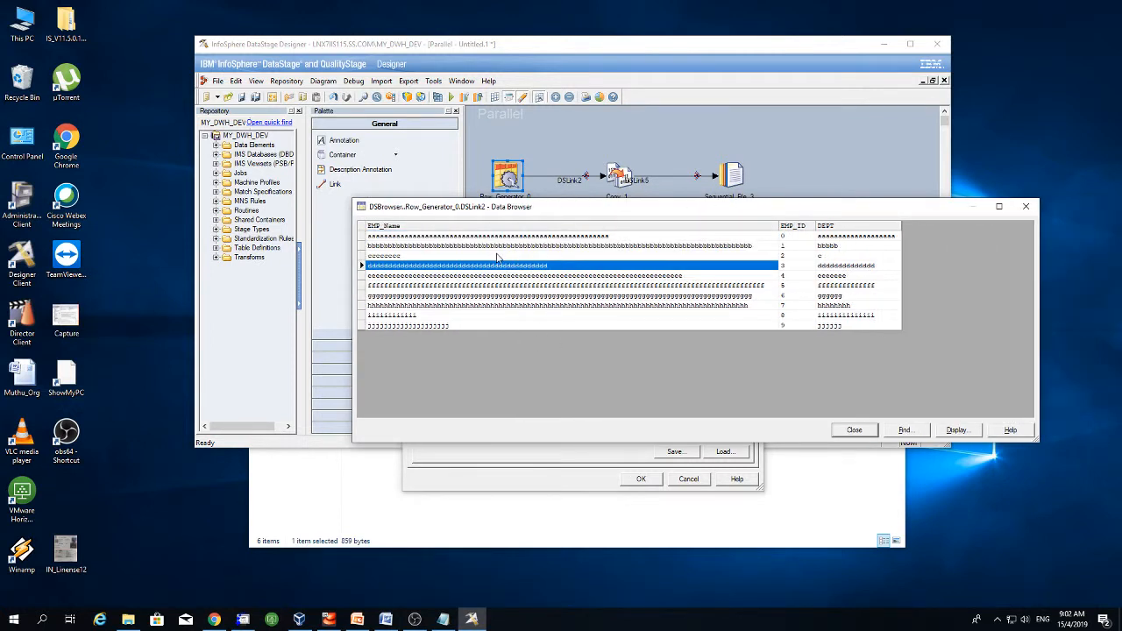
pyautogui.click(522, 278)
pyautogui.click(524, 296)
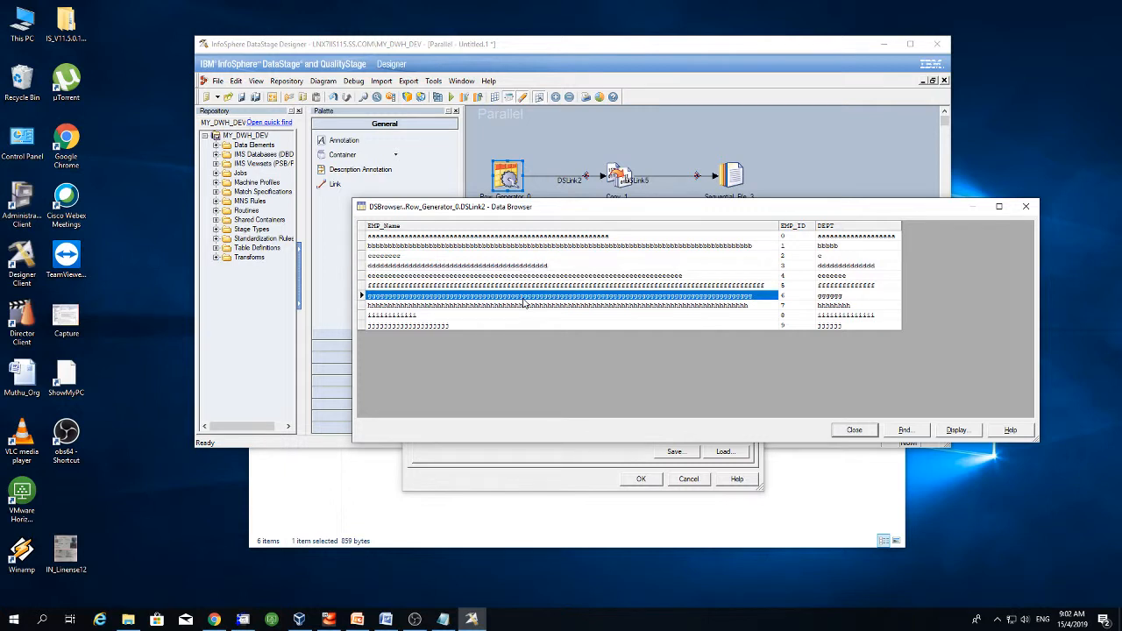
pyautogui.click(802, 238)
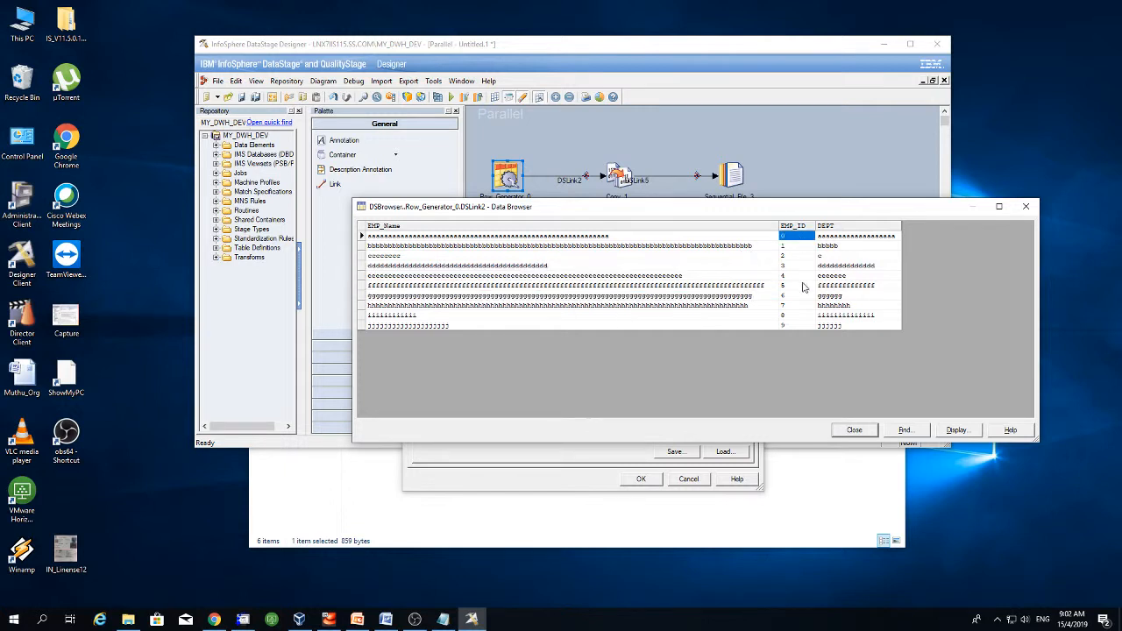
pyautogui.click(794, 326)
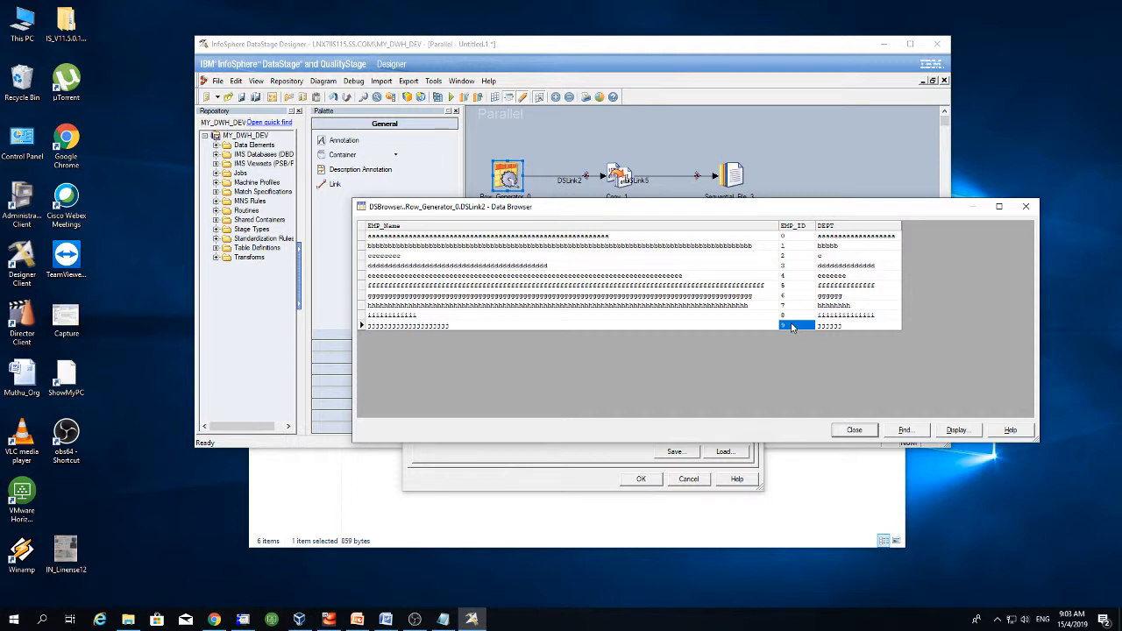
pyautogui.click(844, 236)
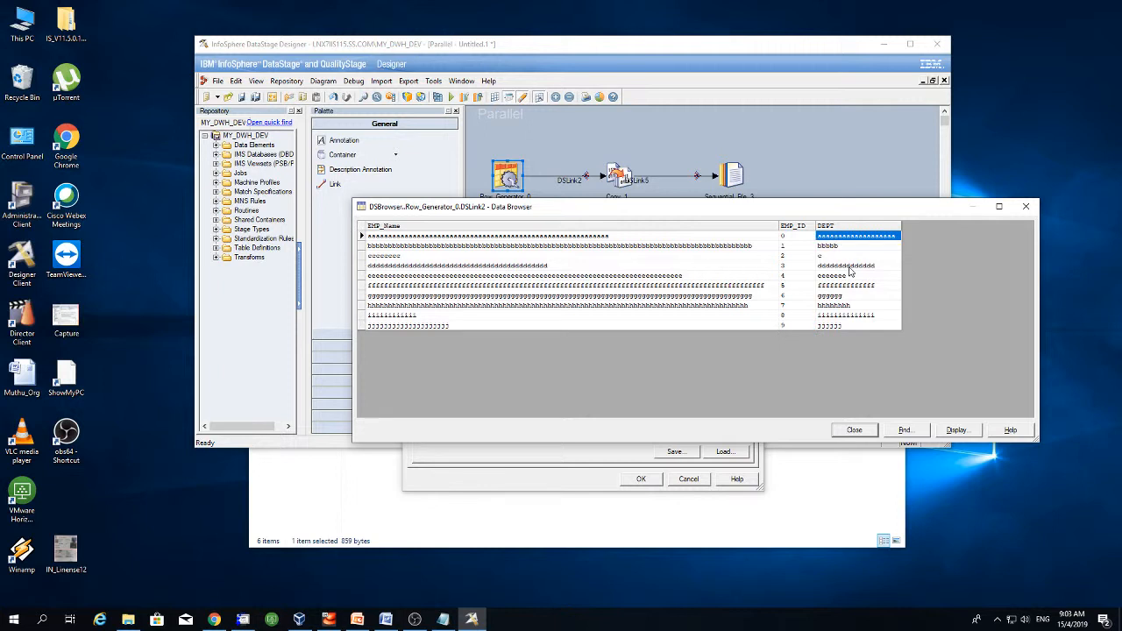
pyautogui.moveTo(849, 268)
pyautogui.mouseDown()
pyautogui.moveTo(848, 237)
pyautogui.moveTo(846, 331)
pyautogui.mouseUp()
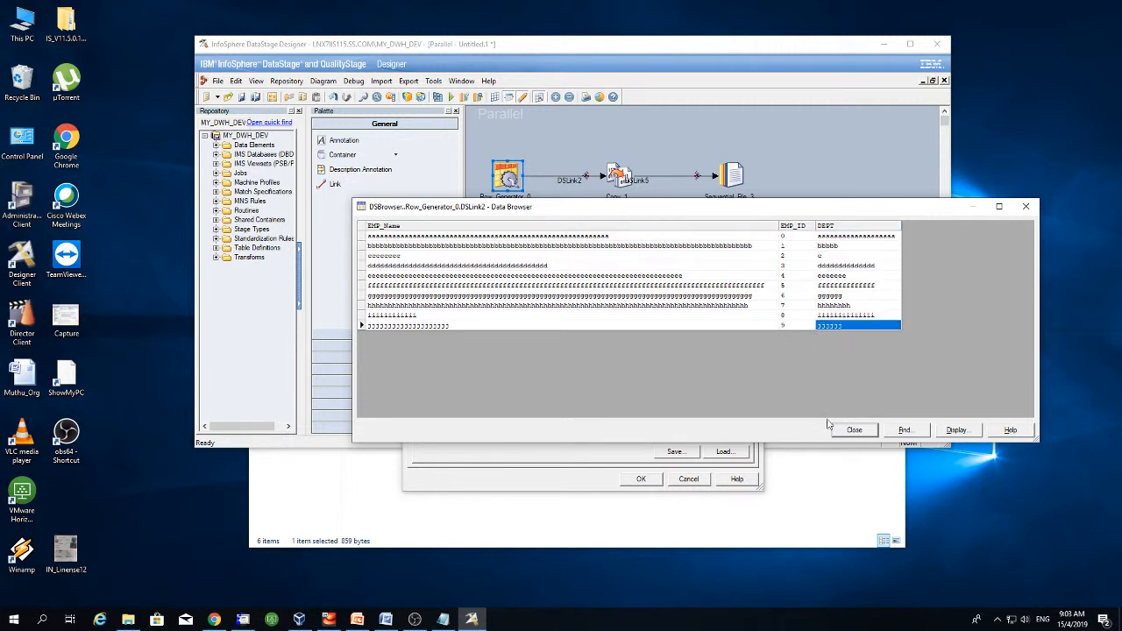
pyautogui.click(850, 430)
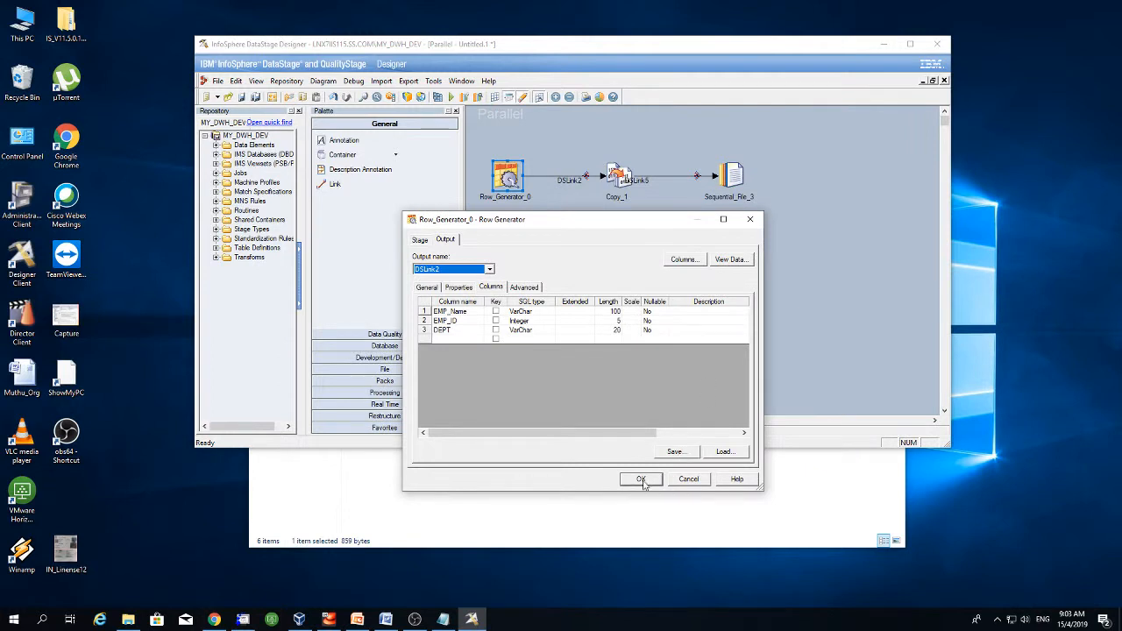
# - Close Row Generator settings and map all DSLink2 columns onto Copy_1's output DSLink5
pyautogui.click(641, 481)
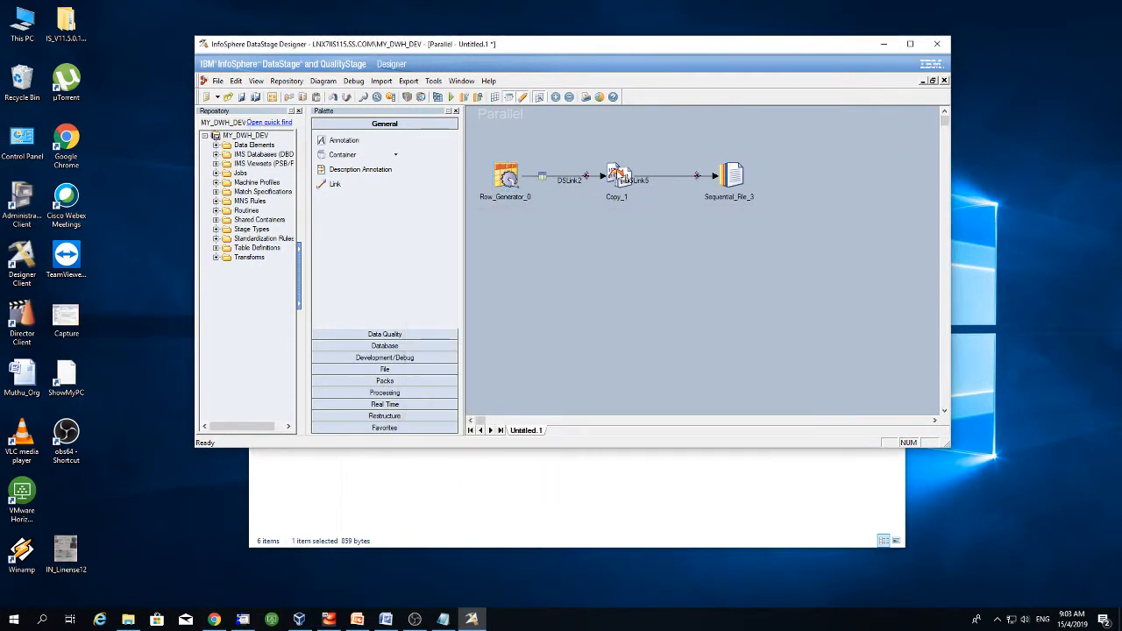
pyautogui.doubleClick(618, 174)
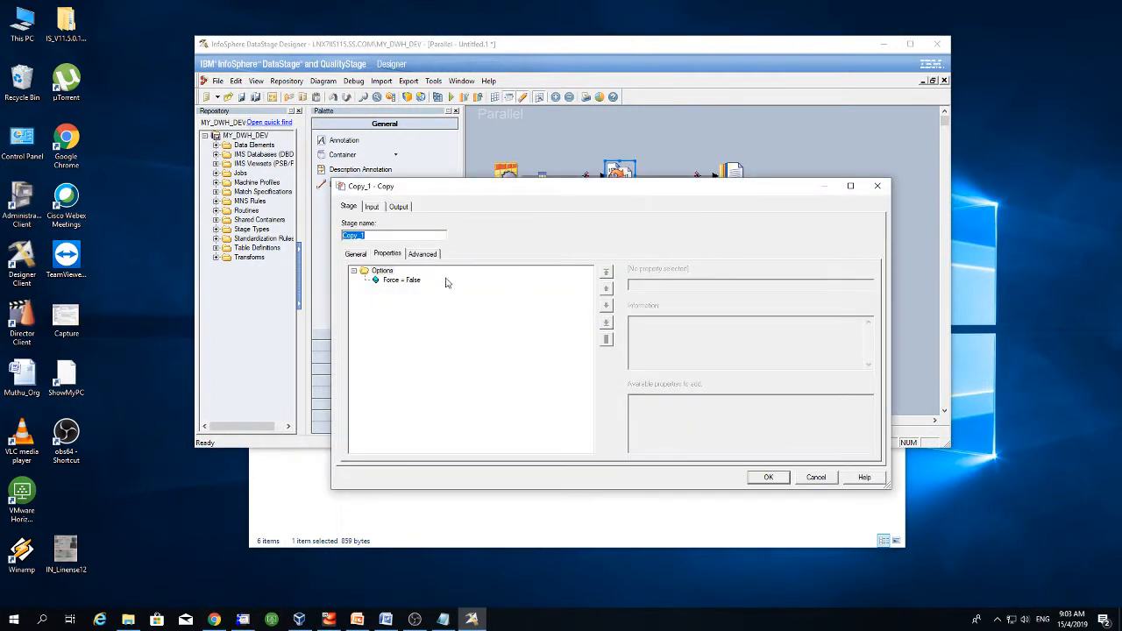
pyautogui.click(399, 207)
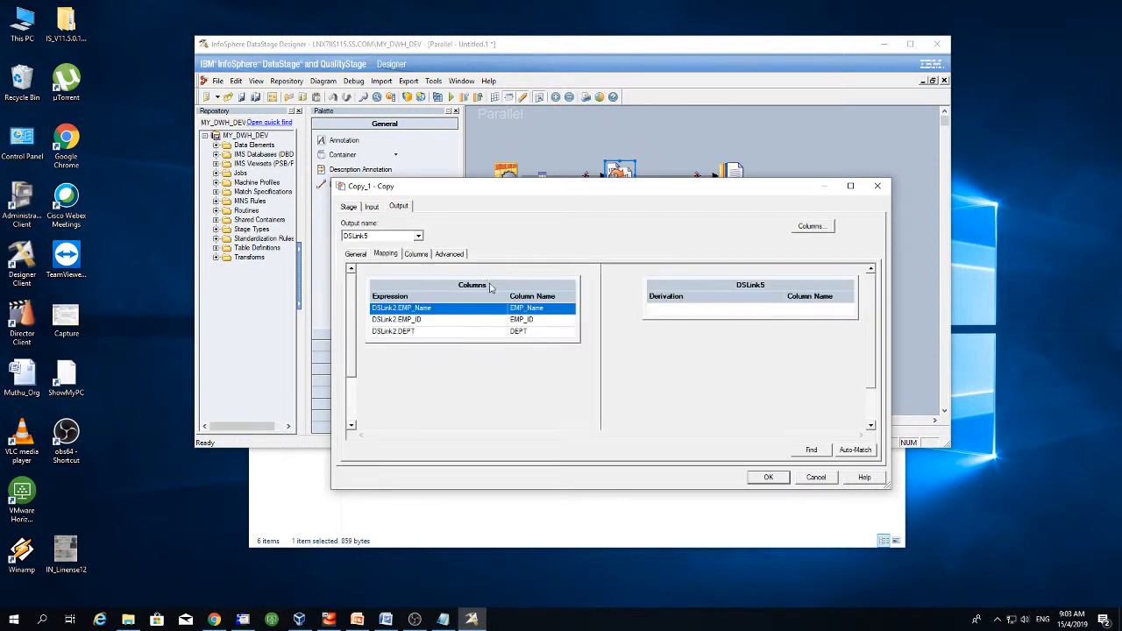
pyautogui.moveTo(490, 286); pyautogui.dragTo(673, 307)
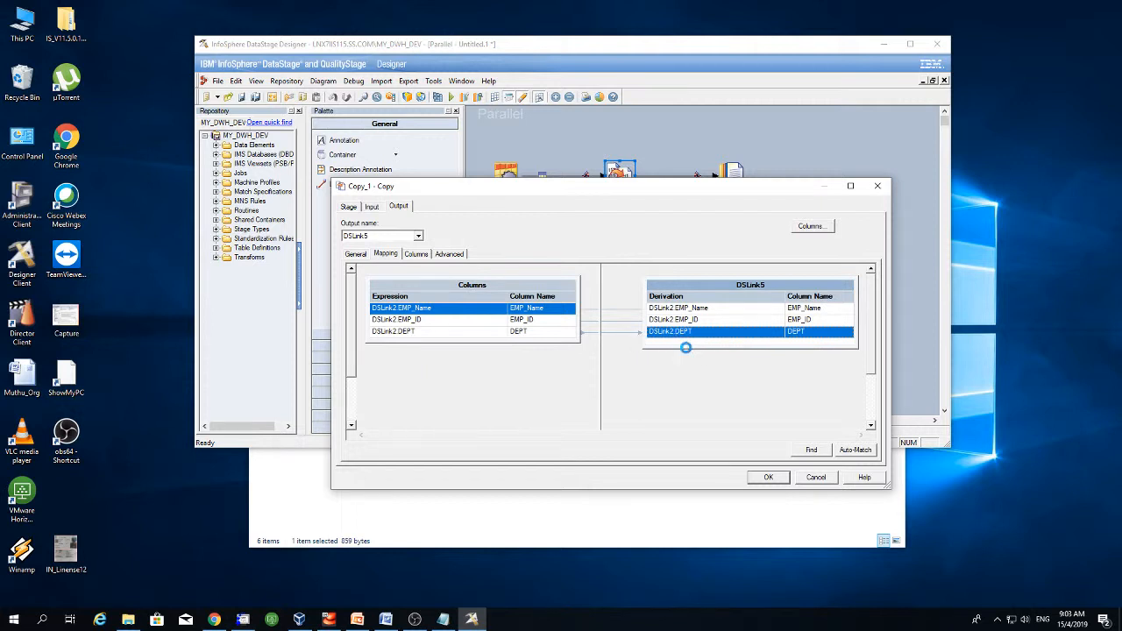
# - Remove and re-map DEPT on DSLink5, review the output columns, and confirm Copy_1
pyautogui.press('Delete')
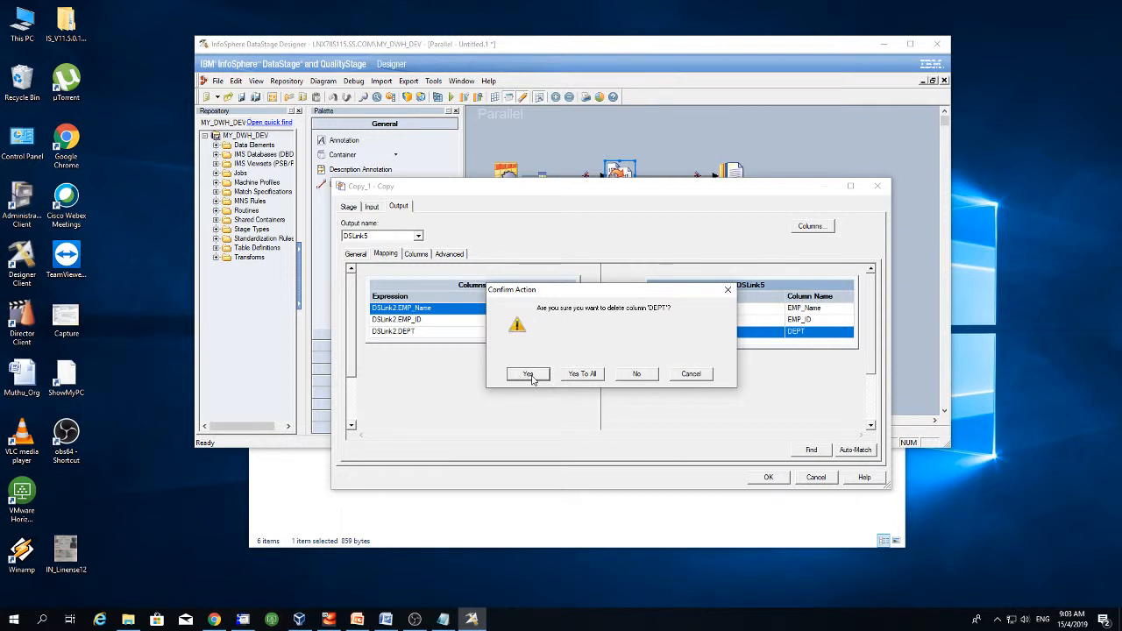
pyautogui.click(582, 374)
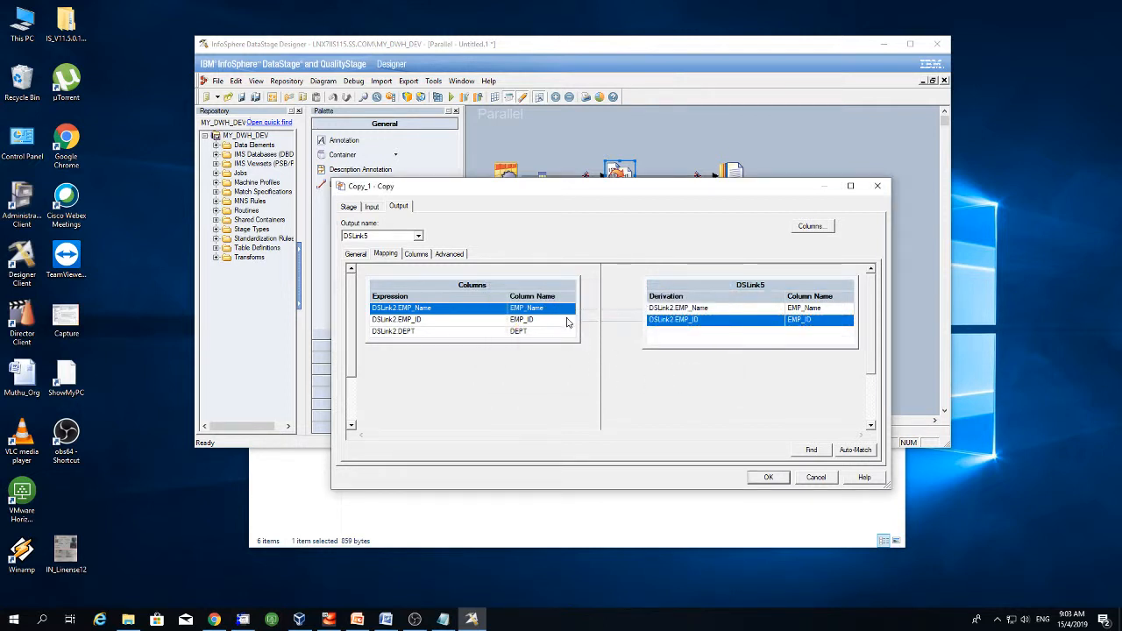
pyautogui.moveTo(565, 331); pyautogui.dragTo(687, 335)
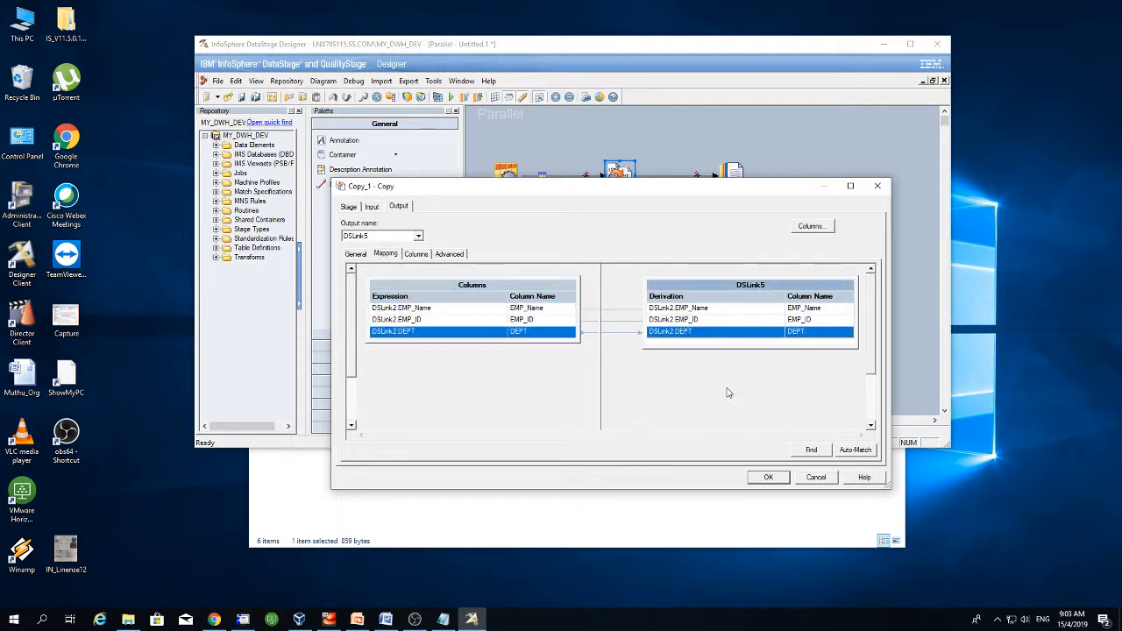
pyautogui.click(417, 254)
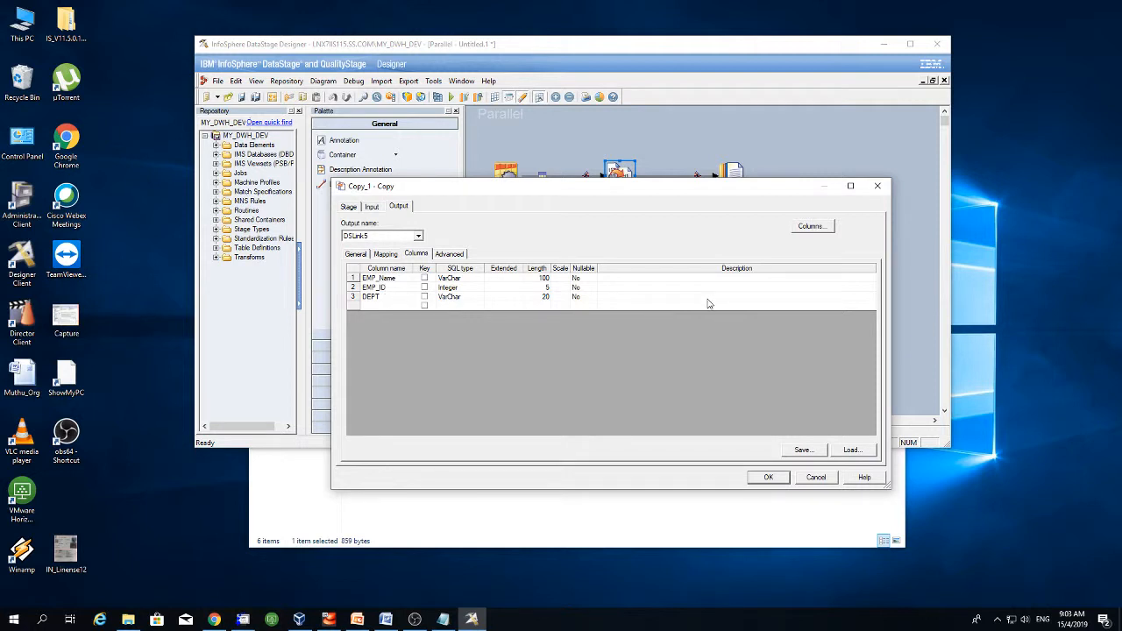
pyautogui.moveTo(633, 188); pyautogui.dragTo(672, 232)
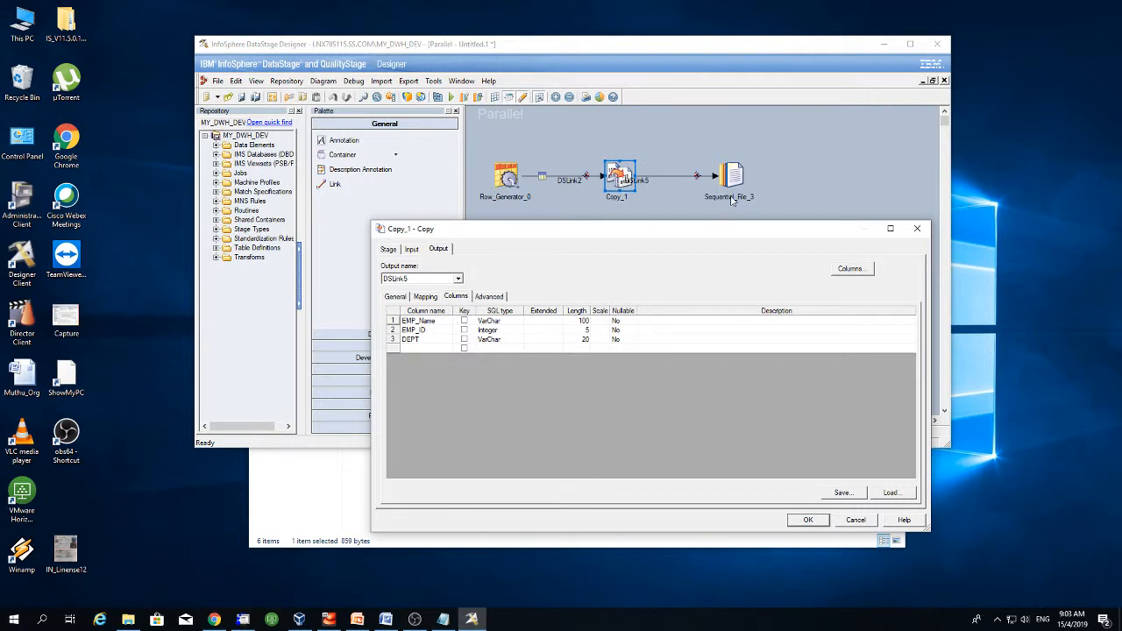
pyautogui.click(412, 249)
pyautogui.click(438, 249)
pyautogui.click(801, 523)
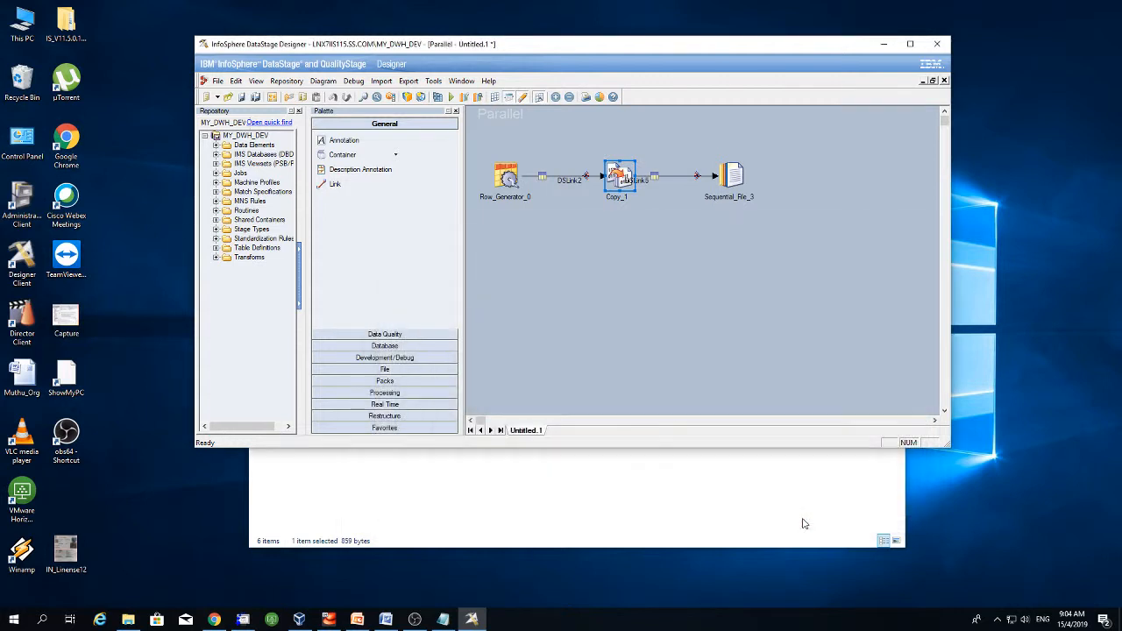
pyautogui.click(643, 290)
pyautogui.click(361, 620)
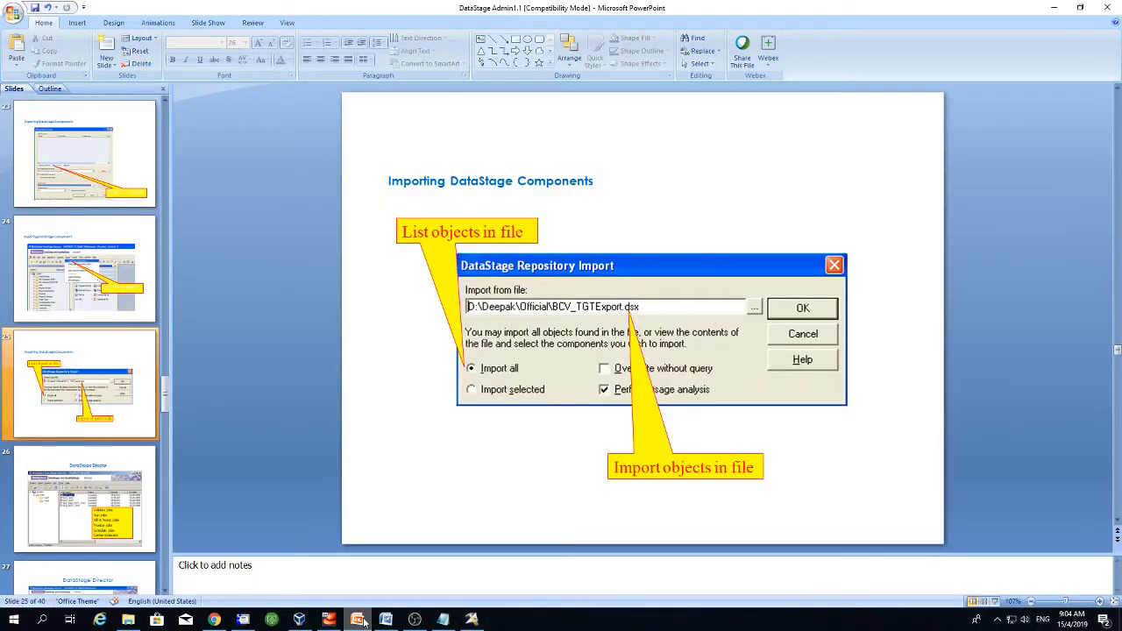
pyautogui.scroll(9, 450, 286)
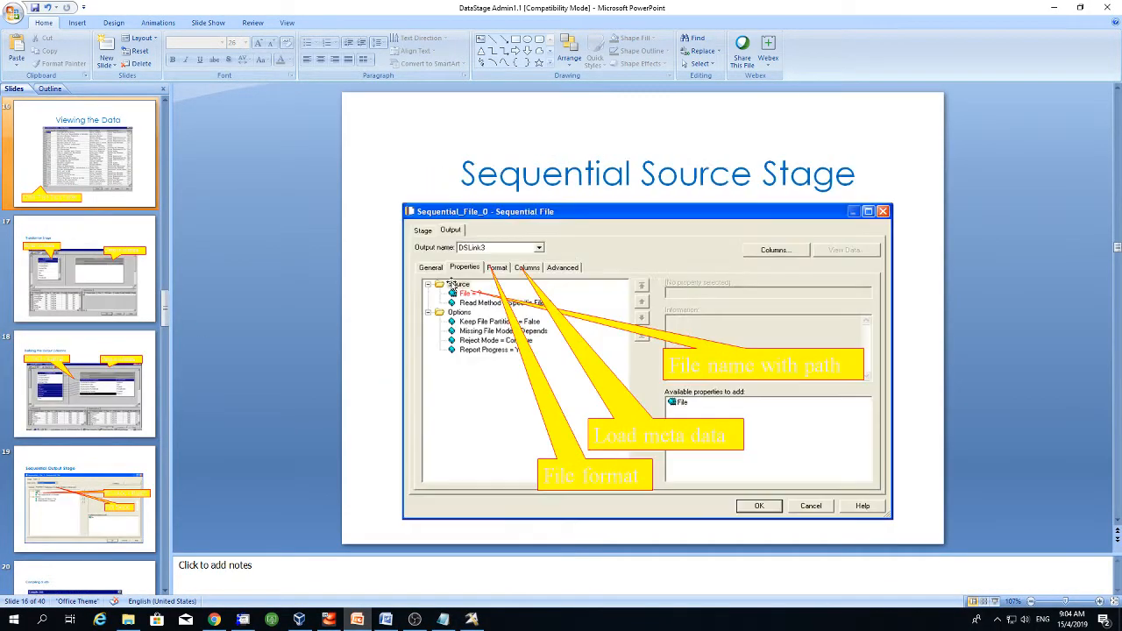
pyautogui.scroll(8, 452, 285)
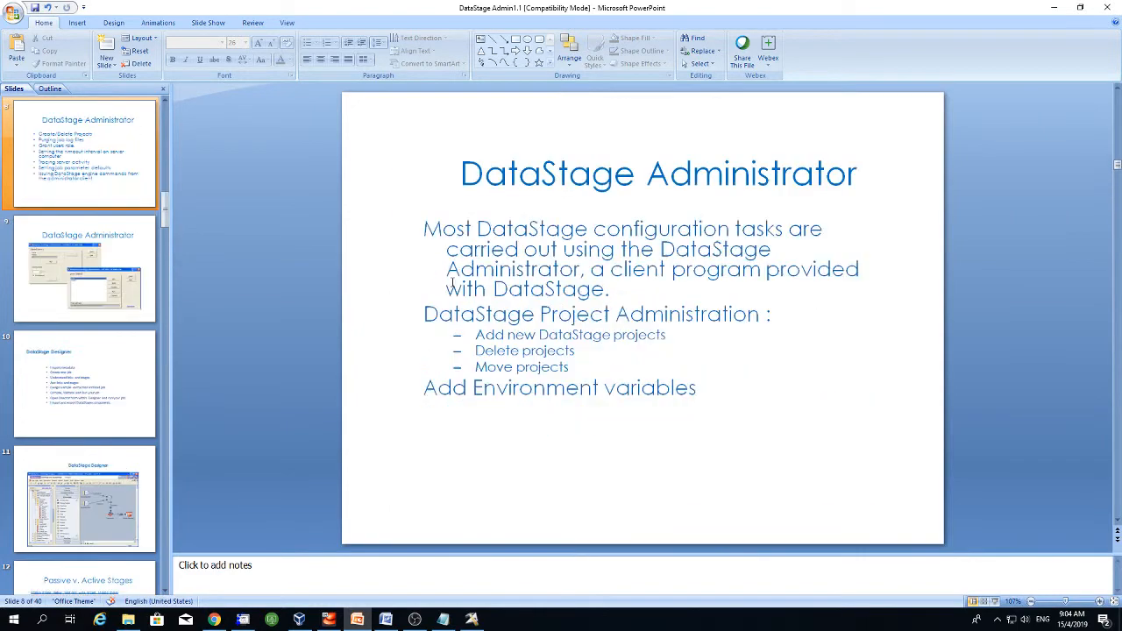
pyautogui.scroll(5, 453, 286)
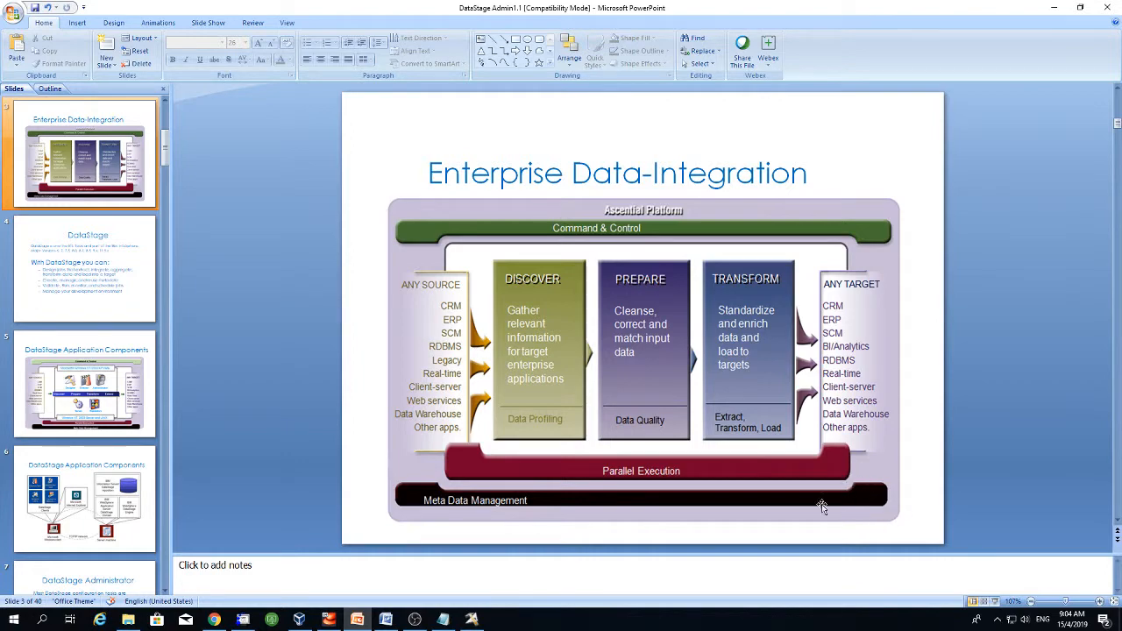
# - Check the columns arriving at Sequential_File_3, closing its settings unchanged
pyautogui.click(1053, 7)
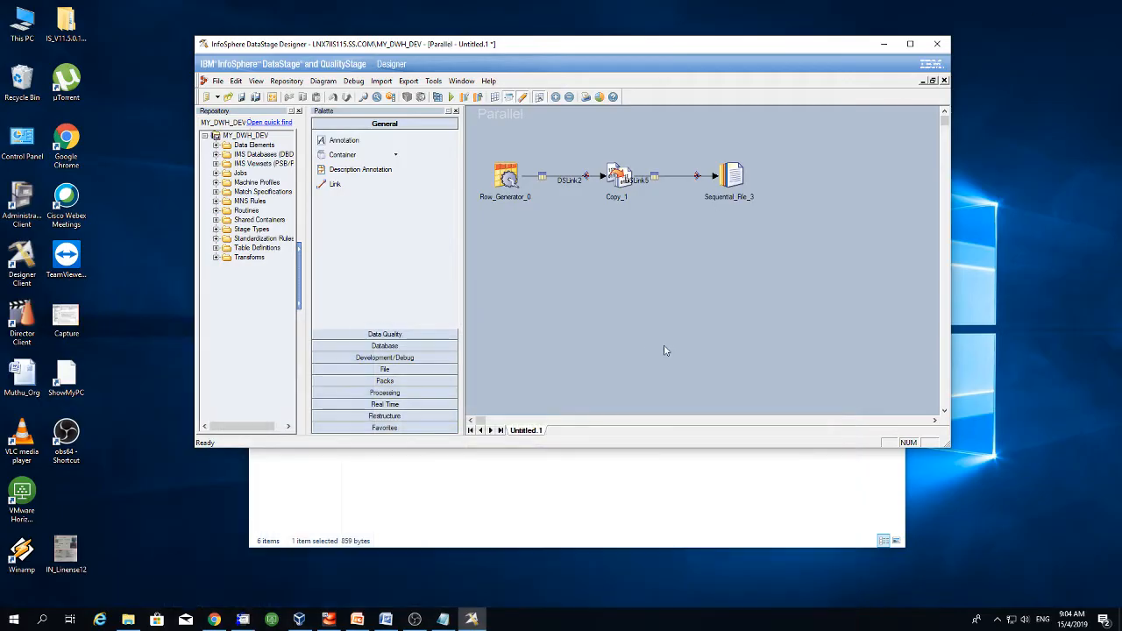
pyautogui.doubleClick(738, 179)
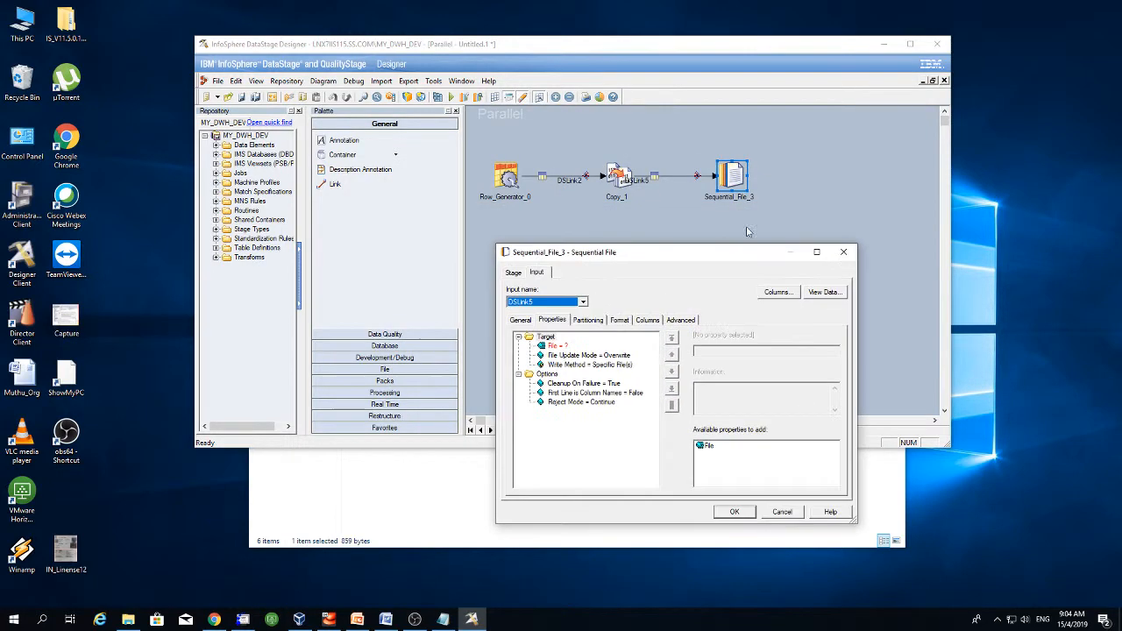
pyautogui.click(647, 320)
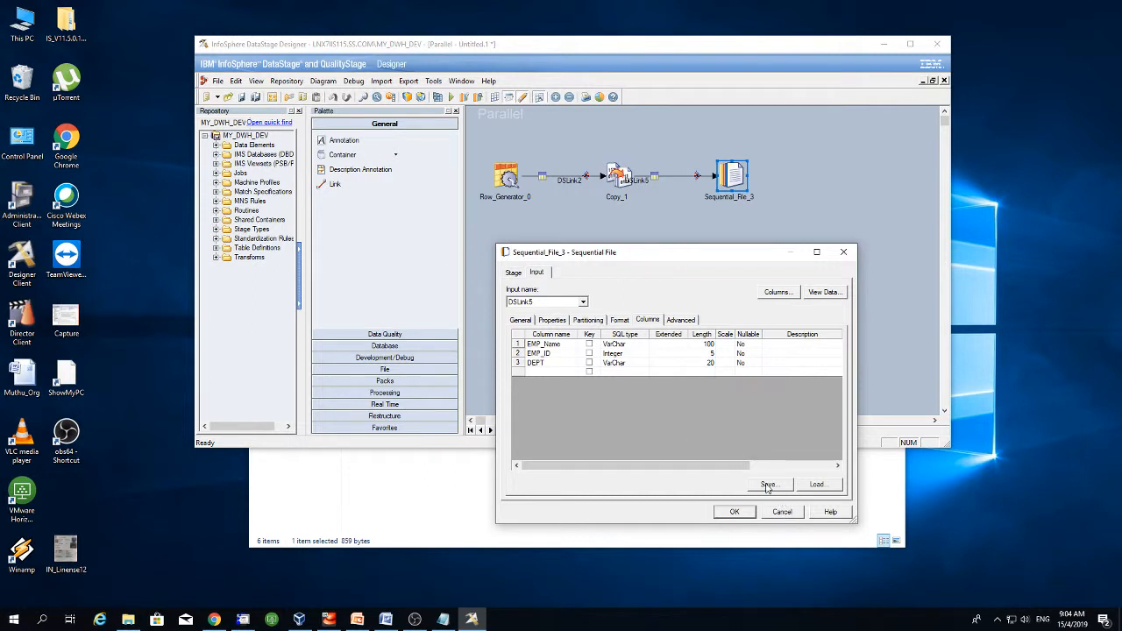
pyautogui.click(783, 513)
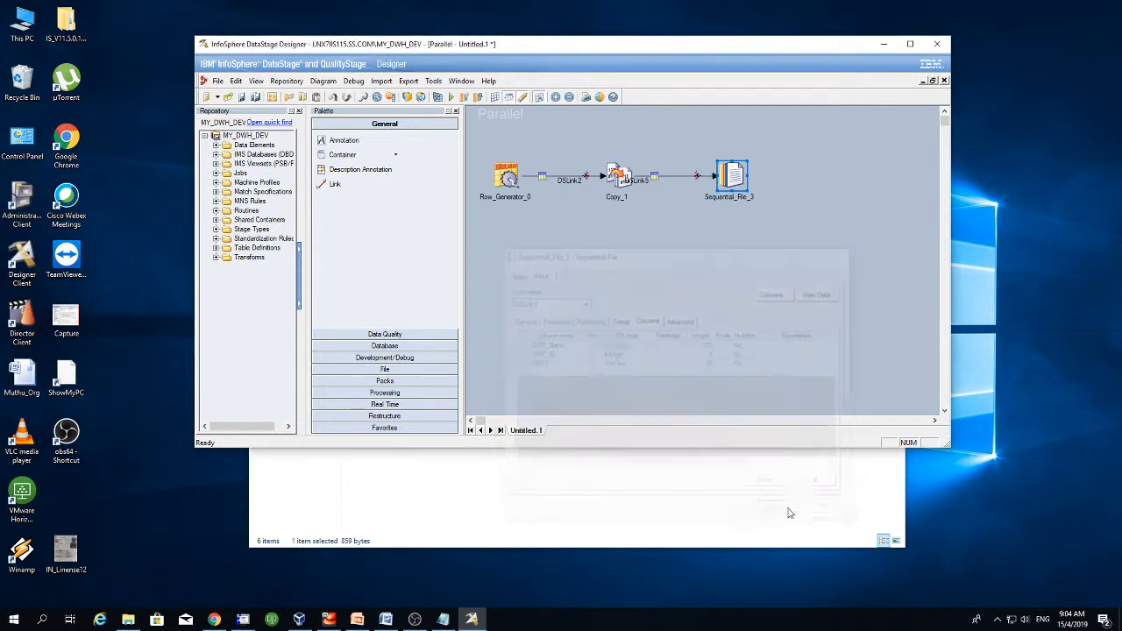
pyautogui.doubleClick(734, 176)
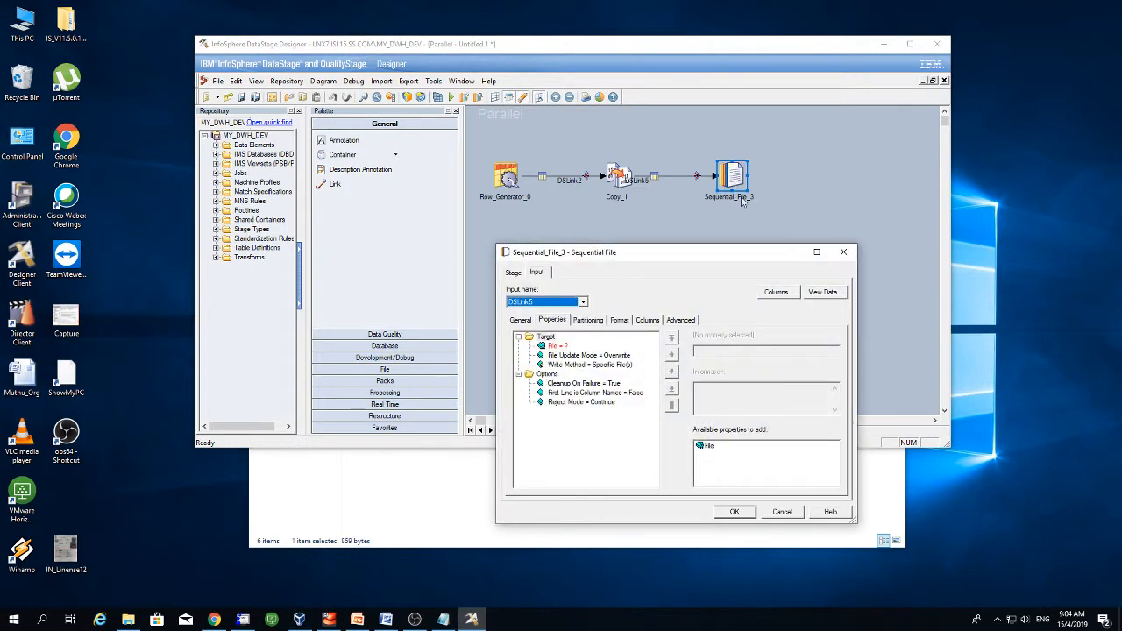
pyautogui.click(793, 511)
# - Open Sequential_File_3 properties and select the target File property for entering a path
pyautogui.rightClick(726, 182)
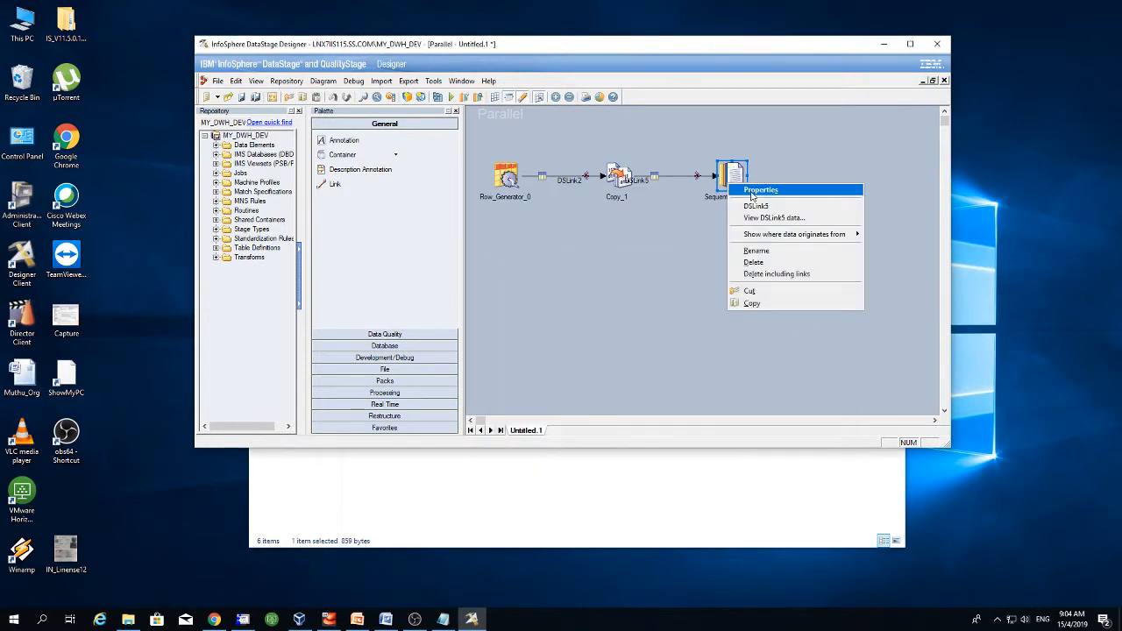
pyautogui.click(749, 191)
pyautogui.moveTo(732, 252); pyautogui.dragTo(754, 196)
pyautogui.click(576, 290)
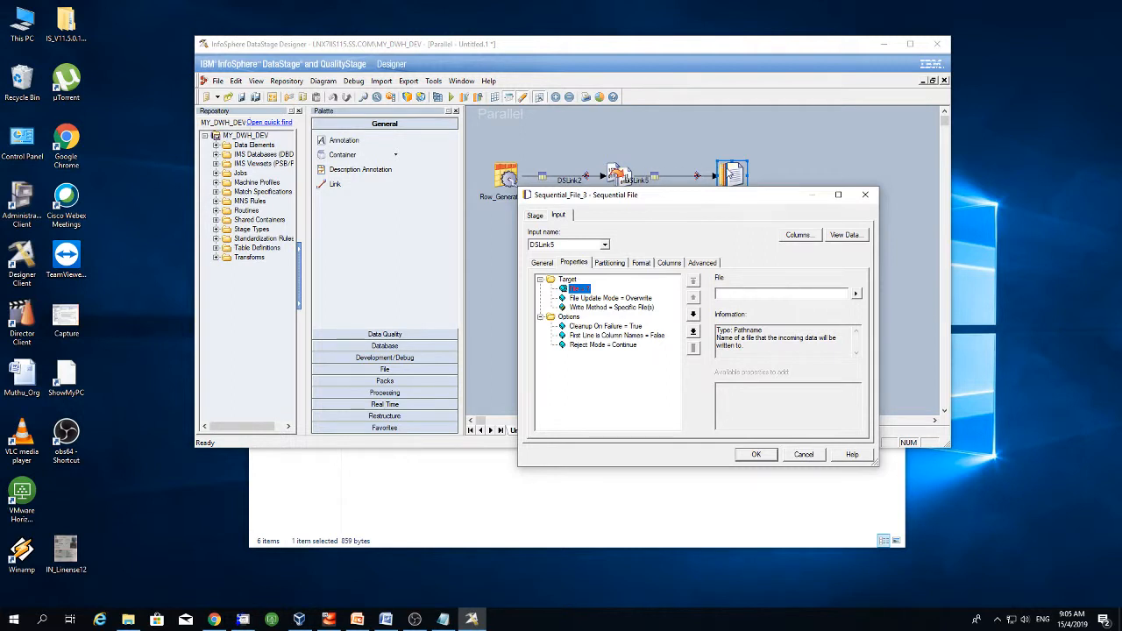
pyautogui.click(749, 292)
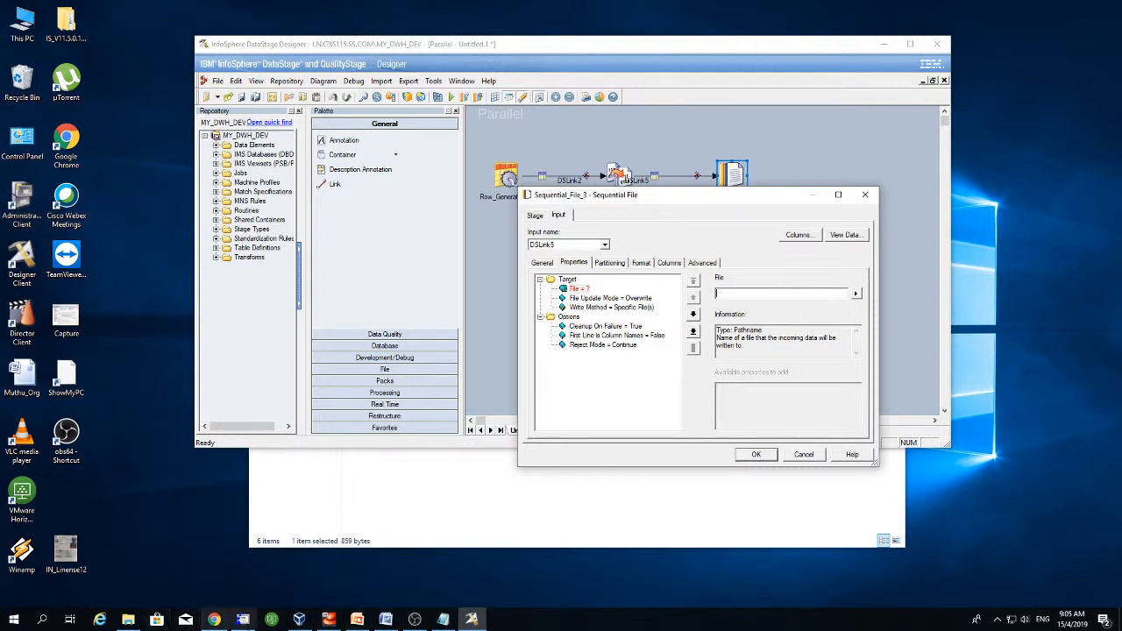
# - In the Tectia terminal, change into /tmp with 'cd /tmp/' and erase a half-typed 'ls ca'
pyautogui.click(243, 620)
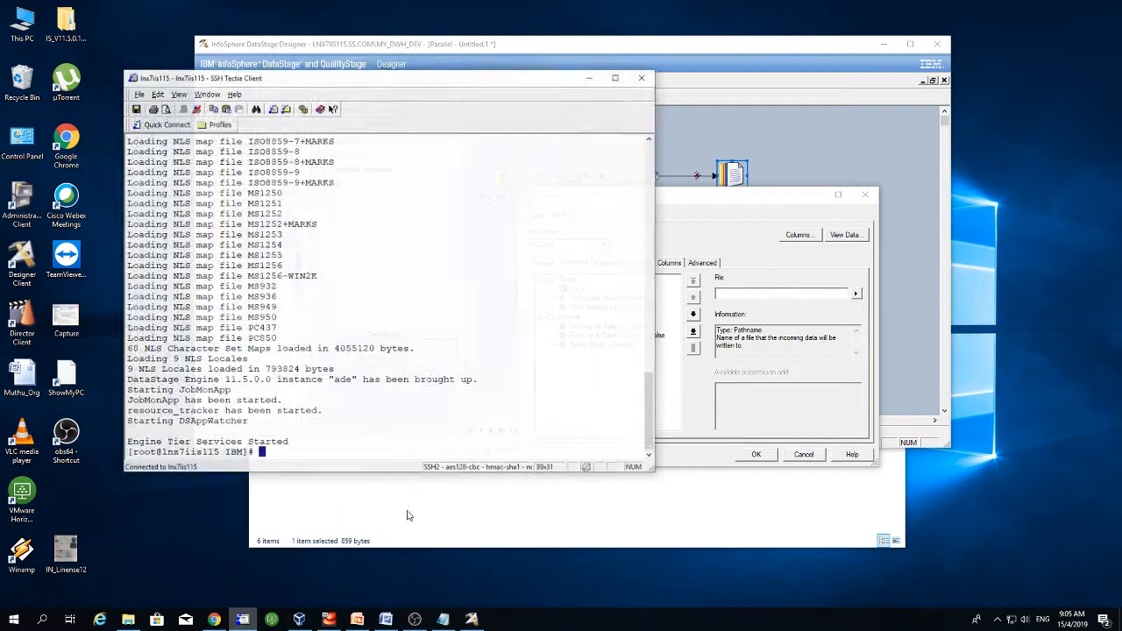
pyautogui.press('Return')
pyautogui.write('cd ')
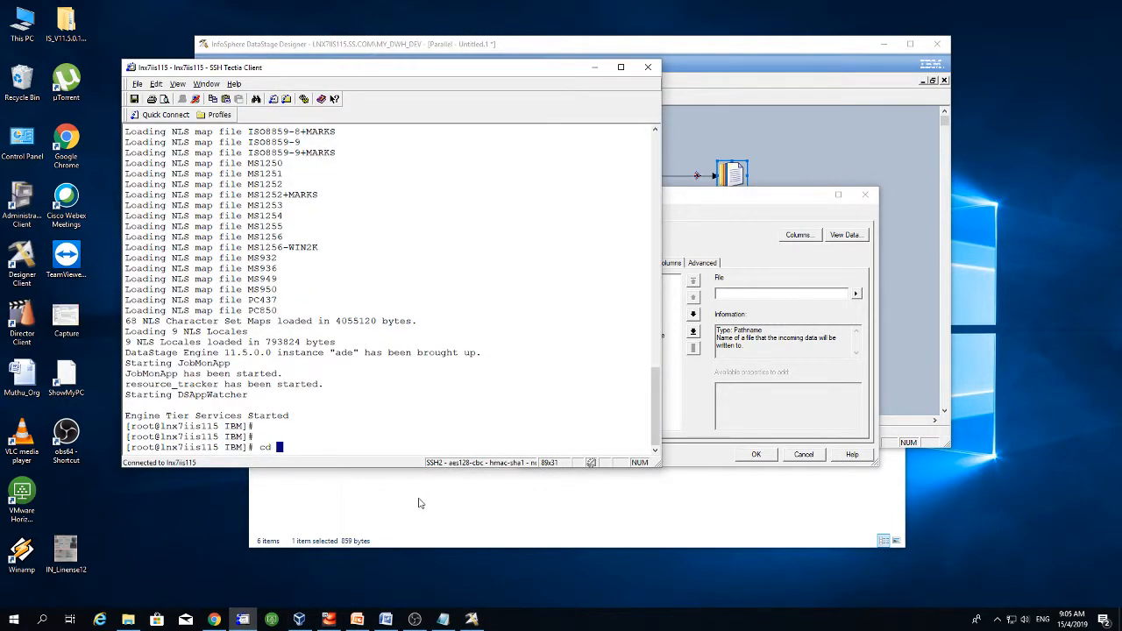
pyautogui.write('/tmp/')
pyautogui.press('Return')
pyautogui.write('ls c')
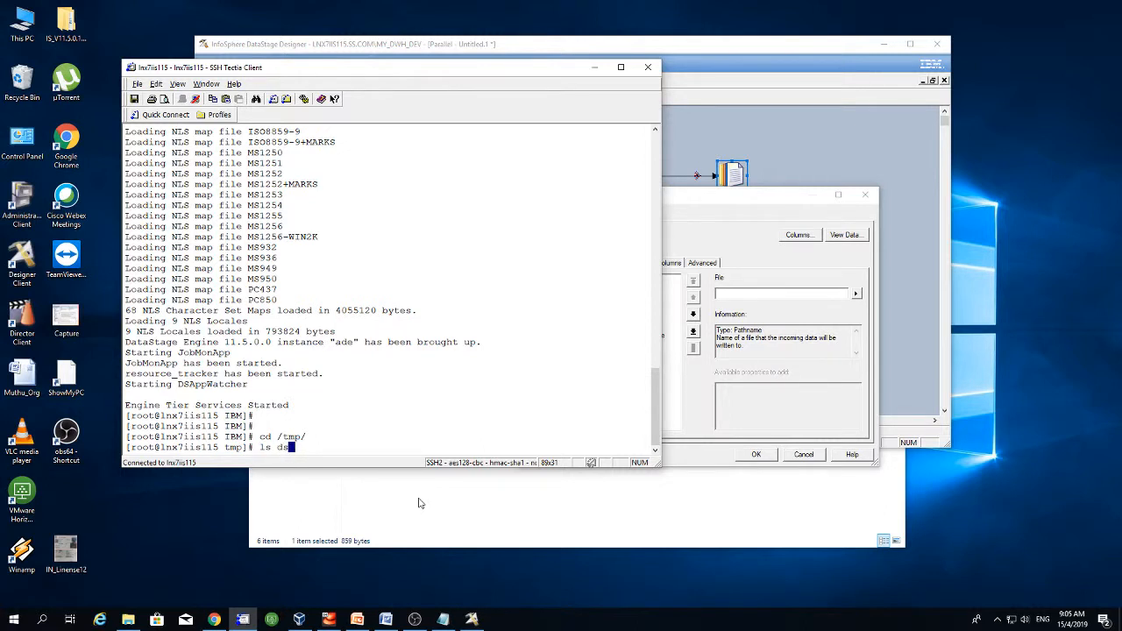
pyautogui.write('a')
pyautogui.press('BackSpace')
pyautogui.press('BackSpace')
pyautogui.press('BackSpace')
pyautogui.press('BackSpace')
pyautogui.press('BackSpace')
# - Set Sequential_File_3's File Update Mode to Overwrite for /tmp/test.txt and accept the stage settings
pyautogui.click(594, 67)
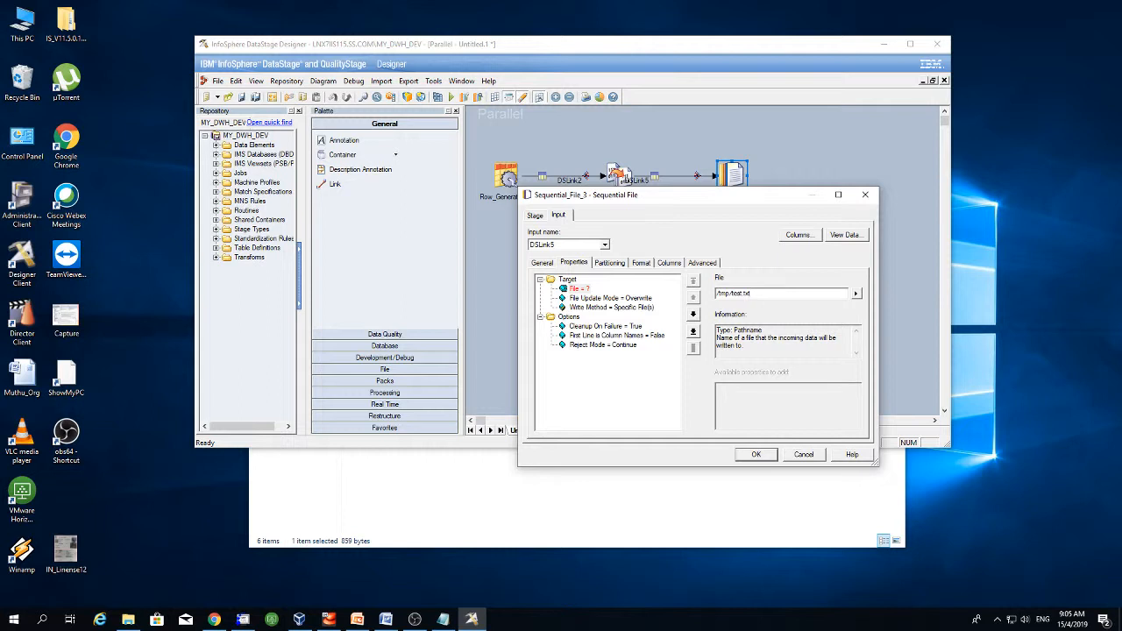
pyautogui.click(621, 303)
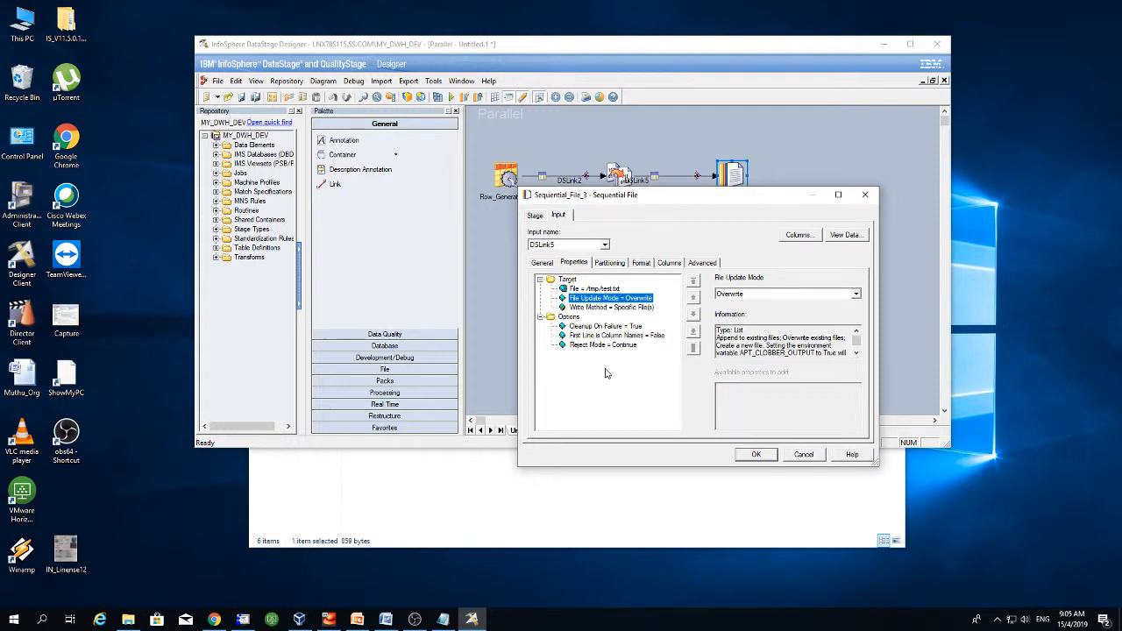
pyautogui.moveTo(684, 200); pyautogui.dragTo(663, 229)
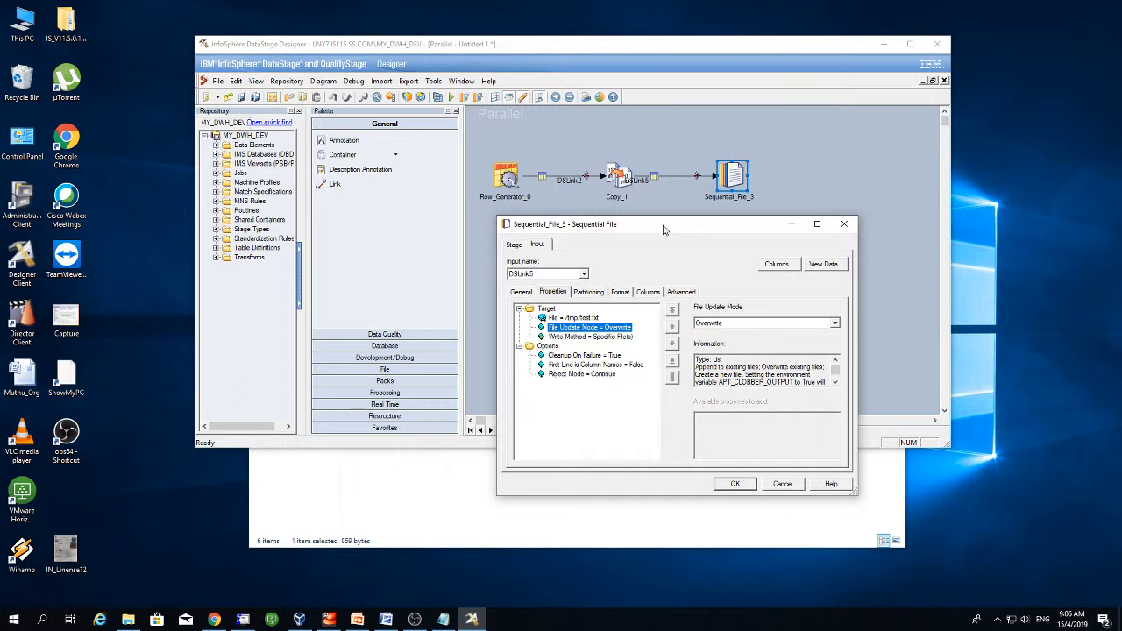
pyautogui.moveTo(663, 230); pyautogui.dragTo(631, 222)
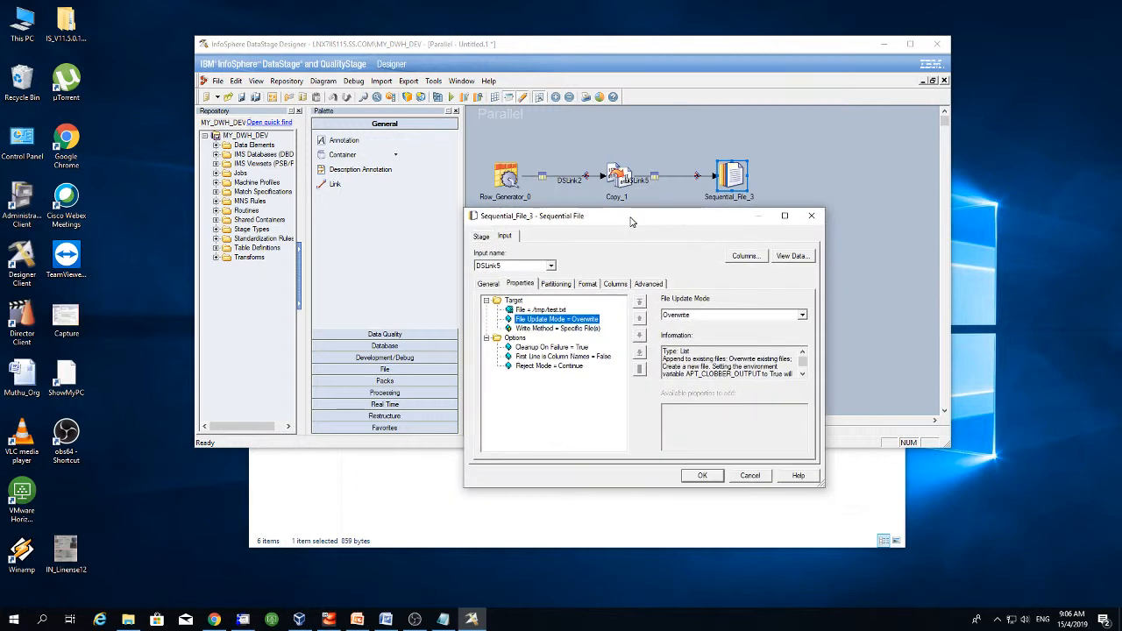
pyautogui.click(704, 478)
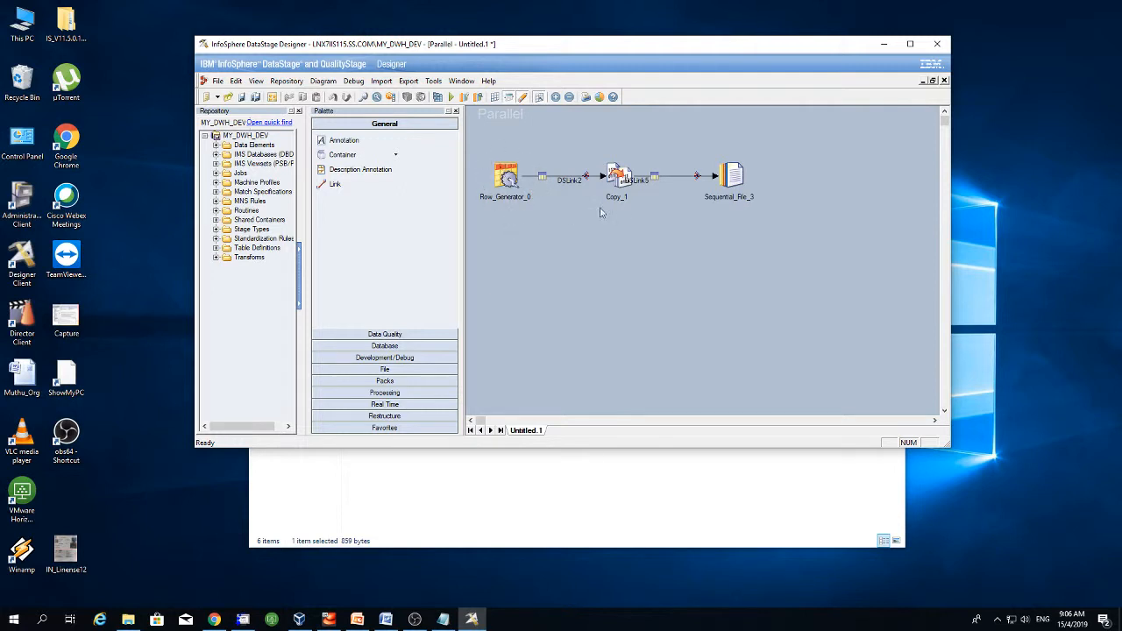
# - Move the DSLink5 label right of Copy_1, then confirm Sequential_File_3 targets /tmp/test.txt
pyautogui.moveTo(644, 182); pyautogui.dragTo(682, 186)
pyautogui.doubleClick(734, 176)
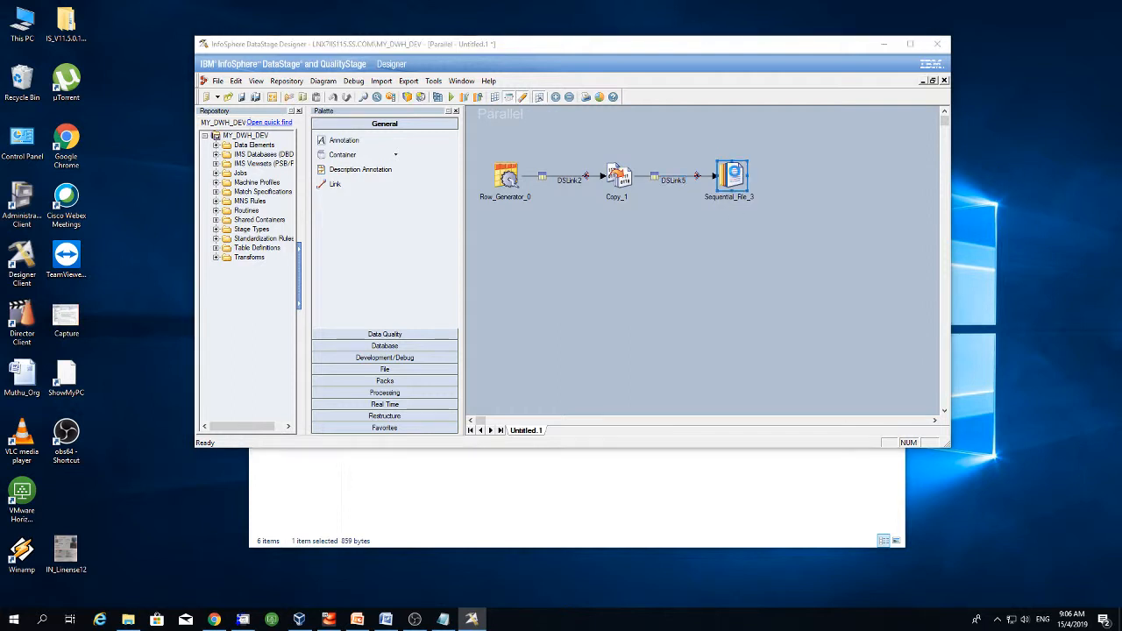
pyautogui.click(542, 310)
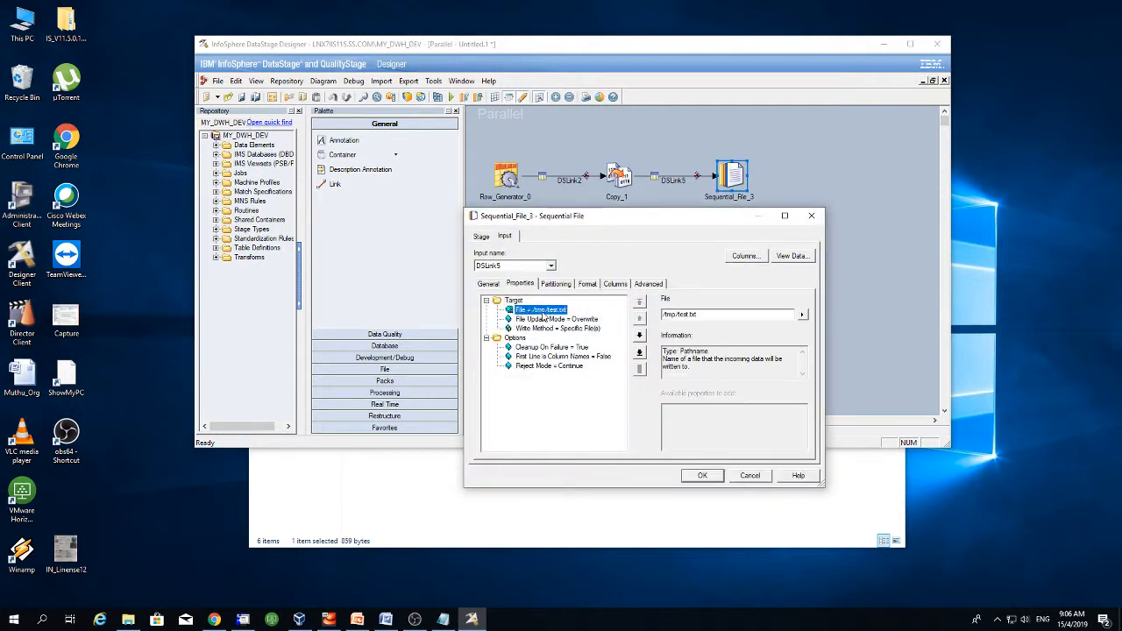
pyautogui.click(749, 475)
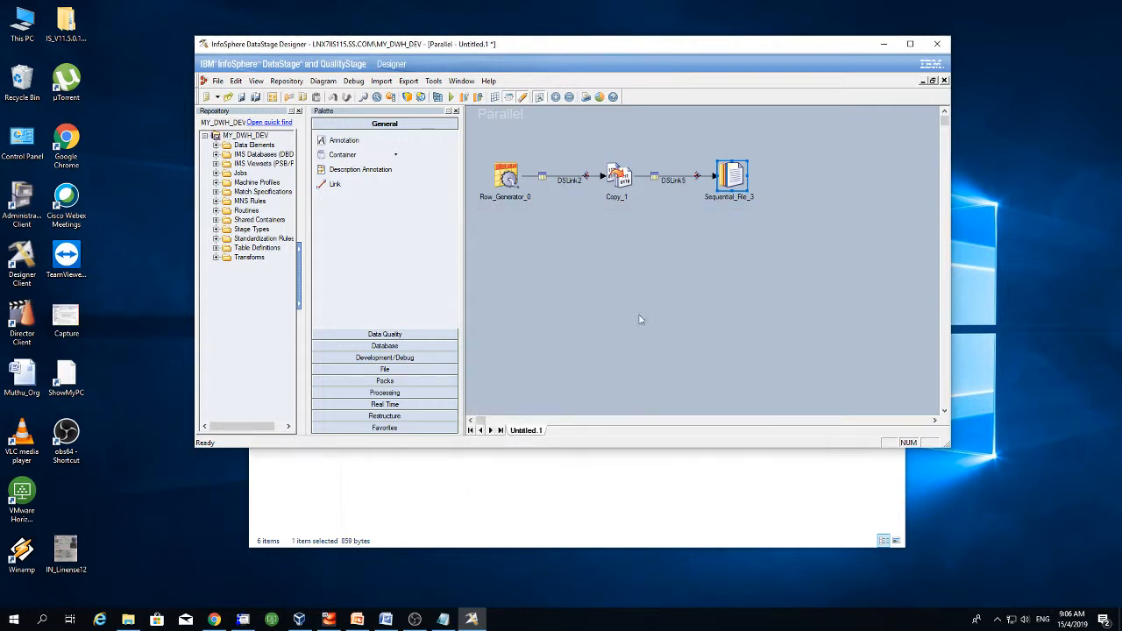
# - Save the job into the Jobs folder, replacing the name Untitled1 with 'mytest1'
pyautogui.click(242, 97)
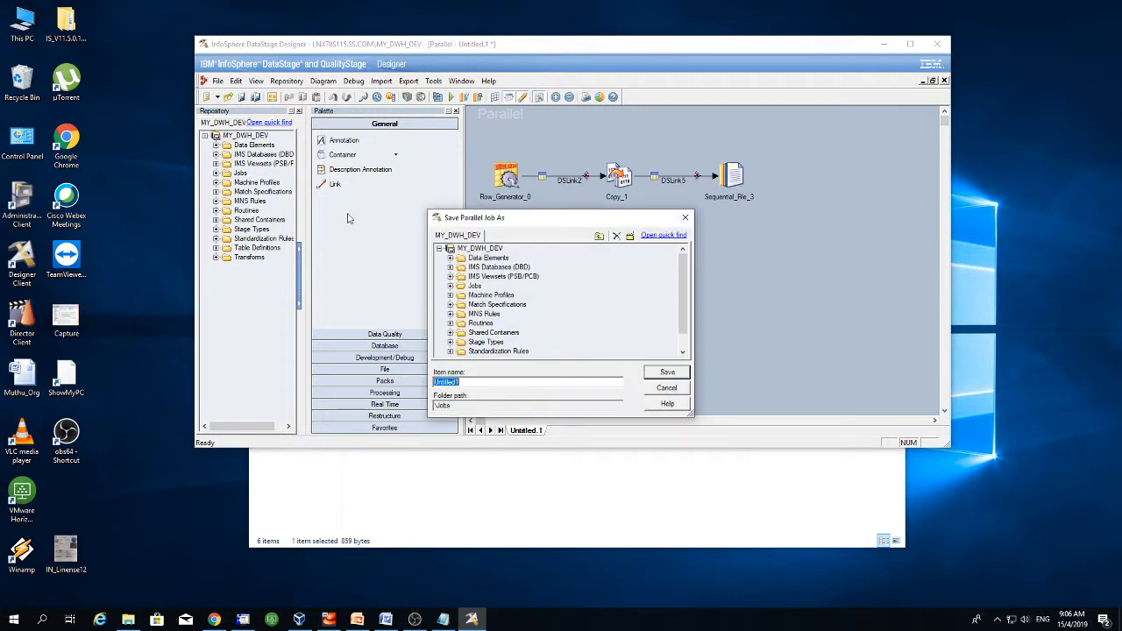
pyautogui.click(475, 286)
pyautogui.click(469, 383)
pyautogui.doubleClick(469, 383)
pyautogui.write('mytest1')
pyautogui.click(668, 373)
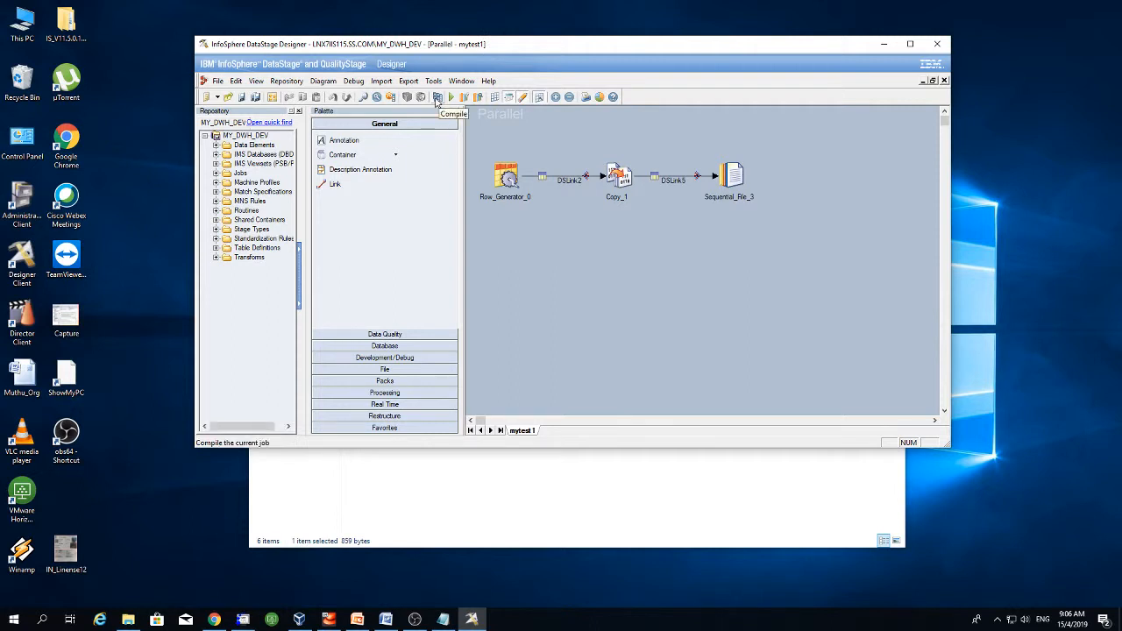
# - Compile and re-compile mytest1, confirm no errors, and close the compile results
pyautogui.click(438, 98)
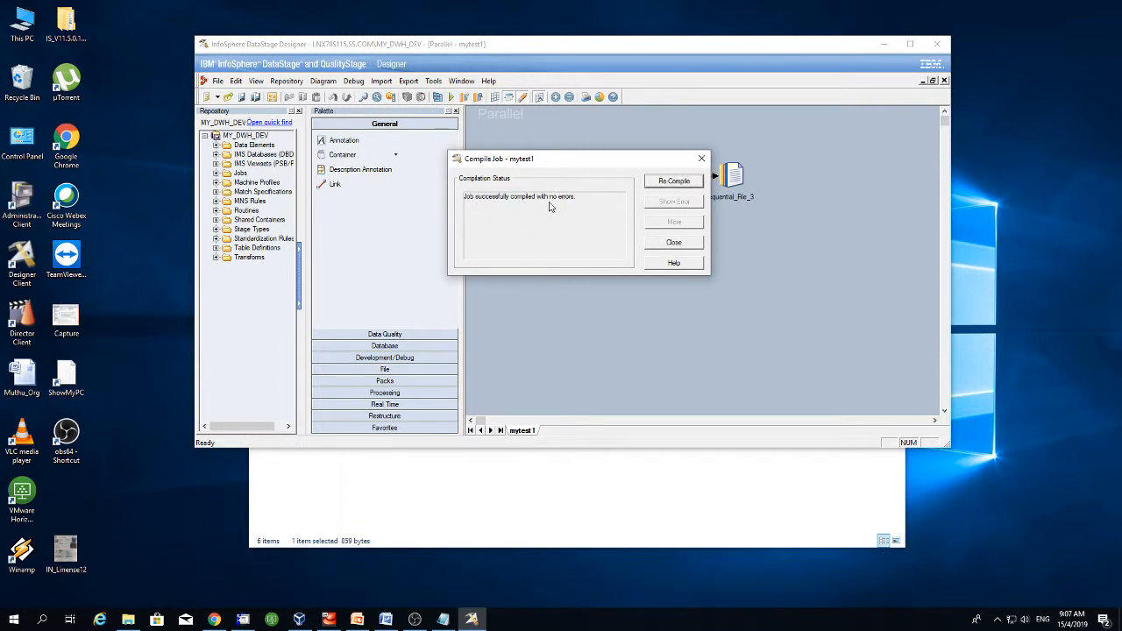
pyautogui.click(672, 181)
pyautogui.moveTo(616, 164); pyautogui.dragTo(645, 219)
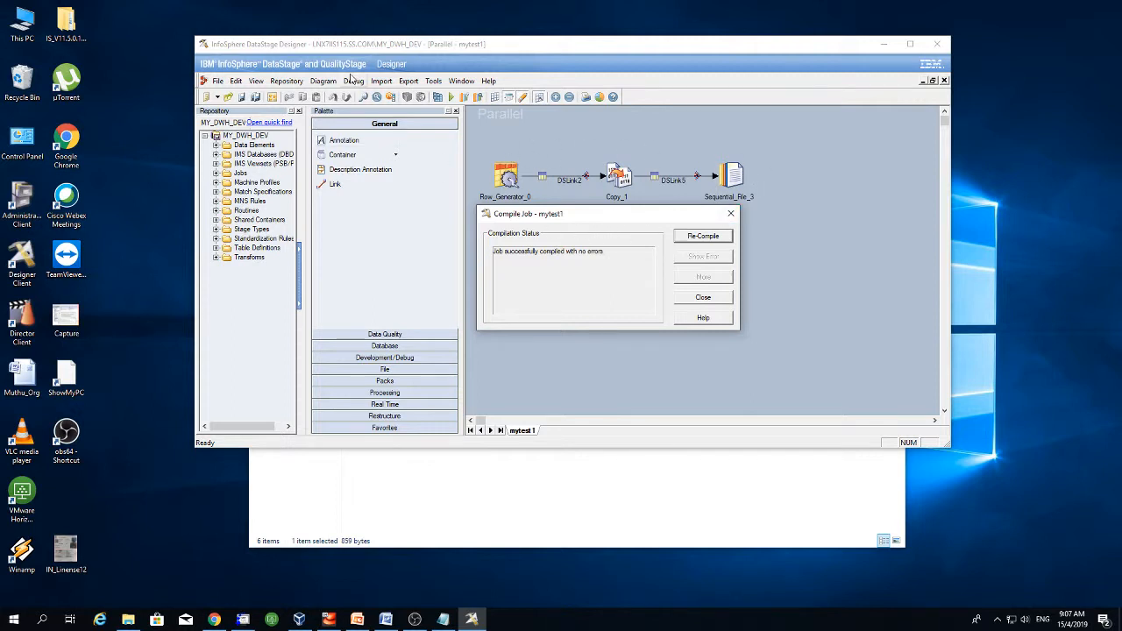
pyautogui.moveTo(597, 219); pyautogui.dragTo(605, 240)
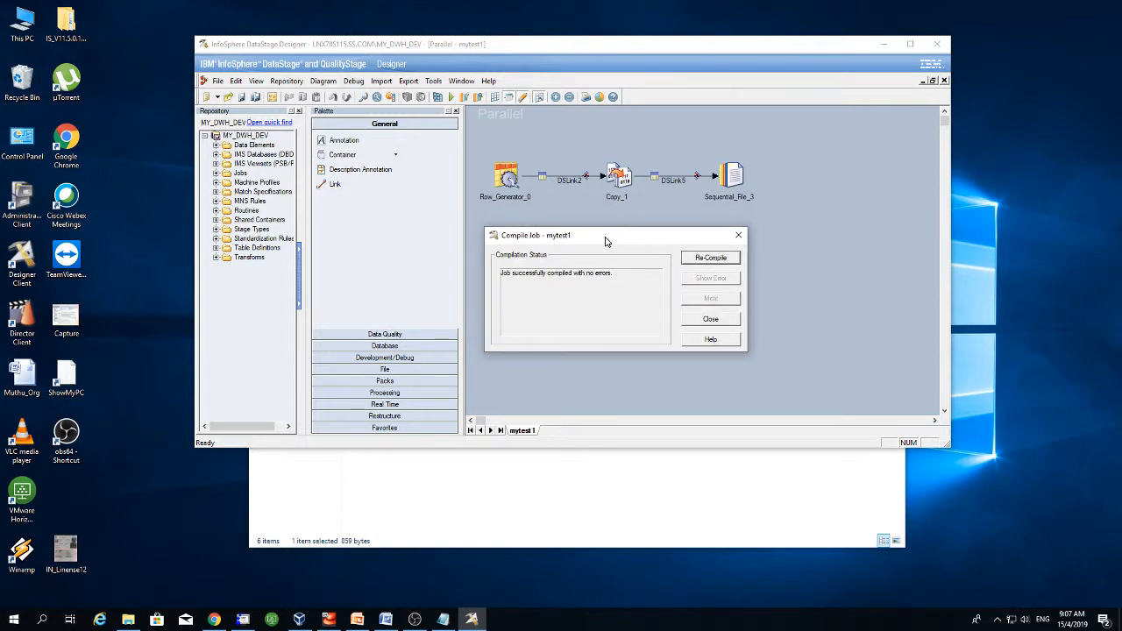
pyautogui.click(710, 319)
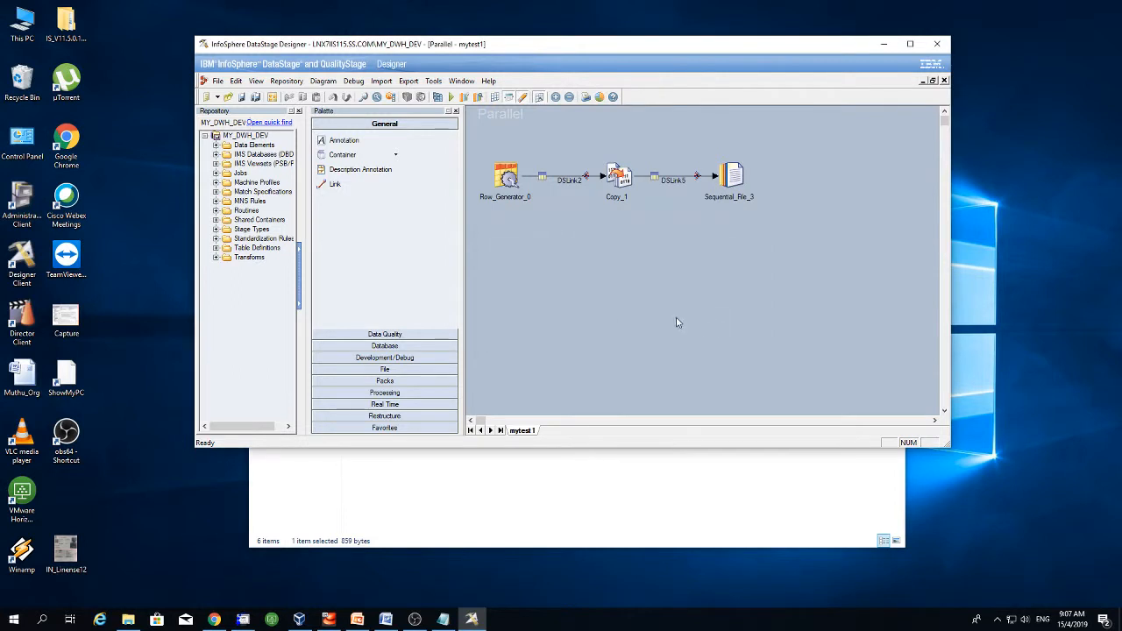
# - Validate mytest1 from Job Run Options, then run it with default limits
pyautogui.click(452, 100)
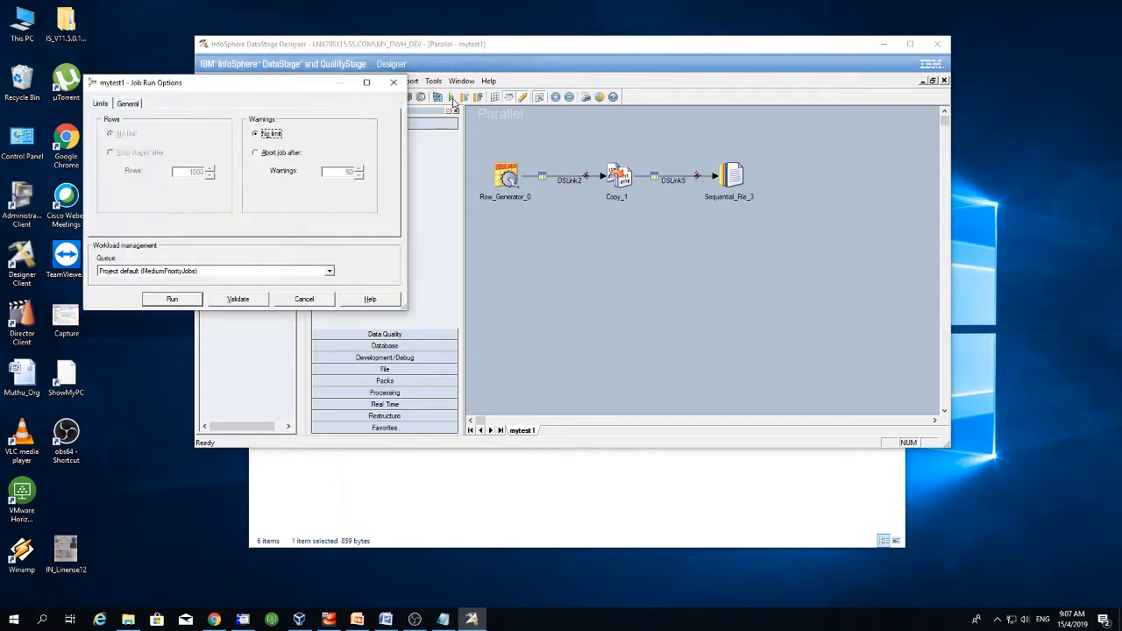
pyautogui.moveTo(316, 86); pyautogui.dragTo(734, 235)
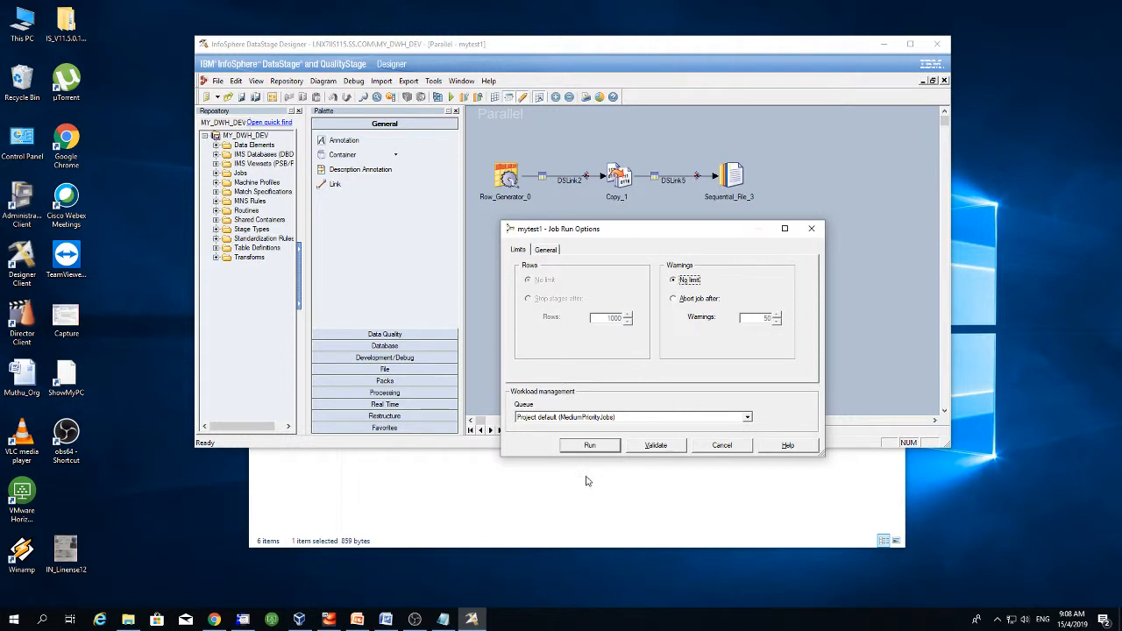
pyautogui.click(656, 446)
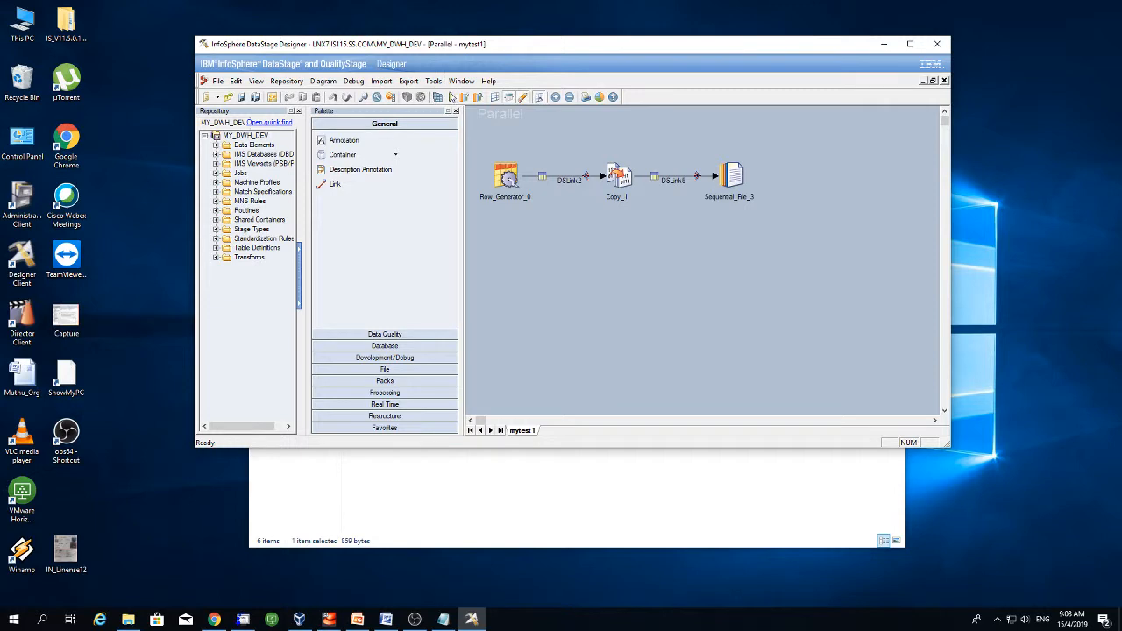
pyautogui.click(450, 97)
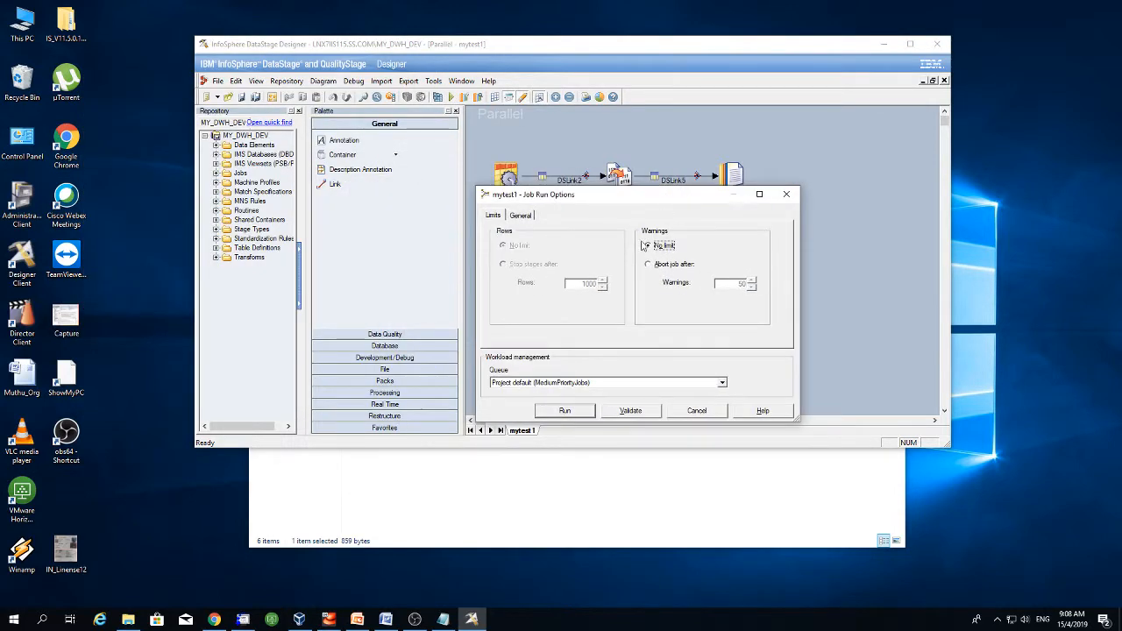
pyautogui.click(578, 414)
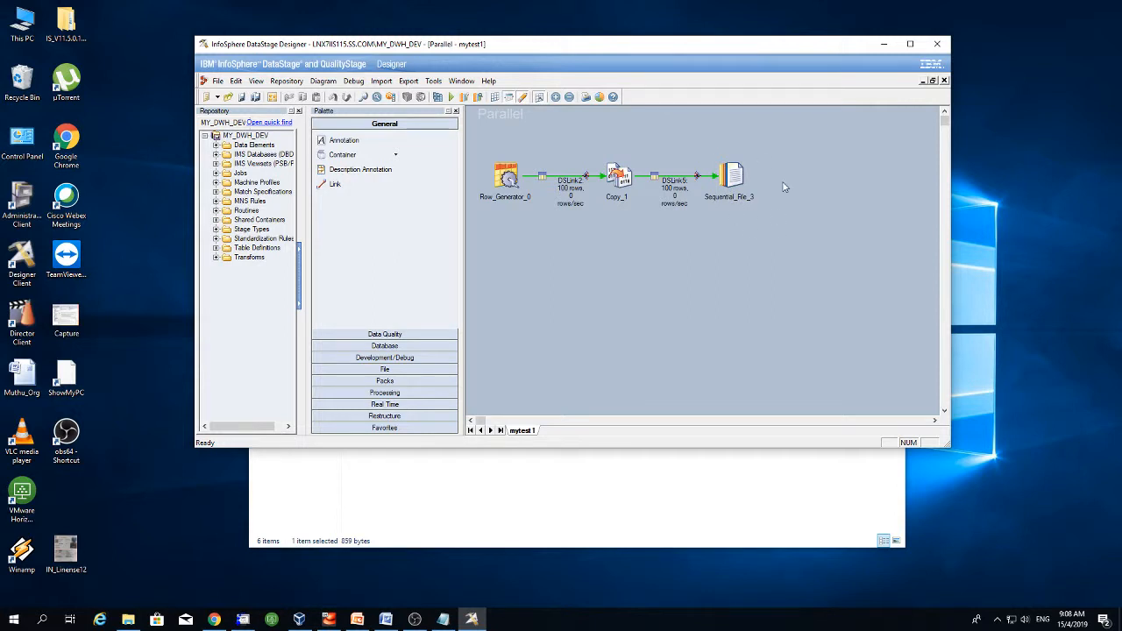
pyautogui.doubleClick(732, 176)
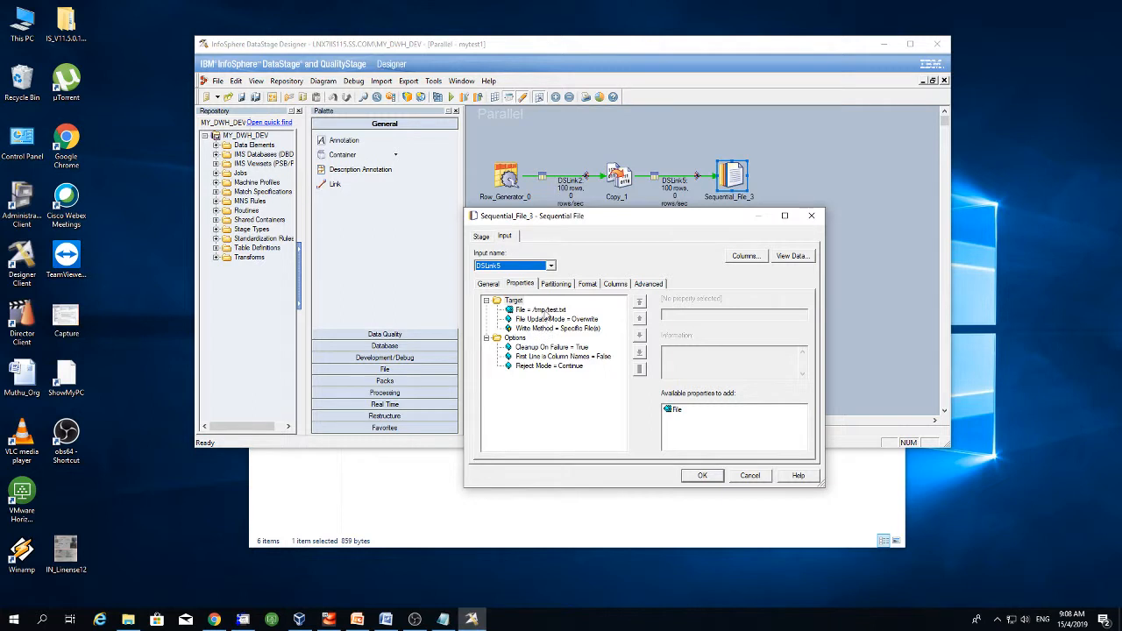
pyautogui.click(544, 311)
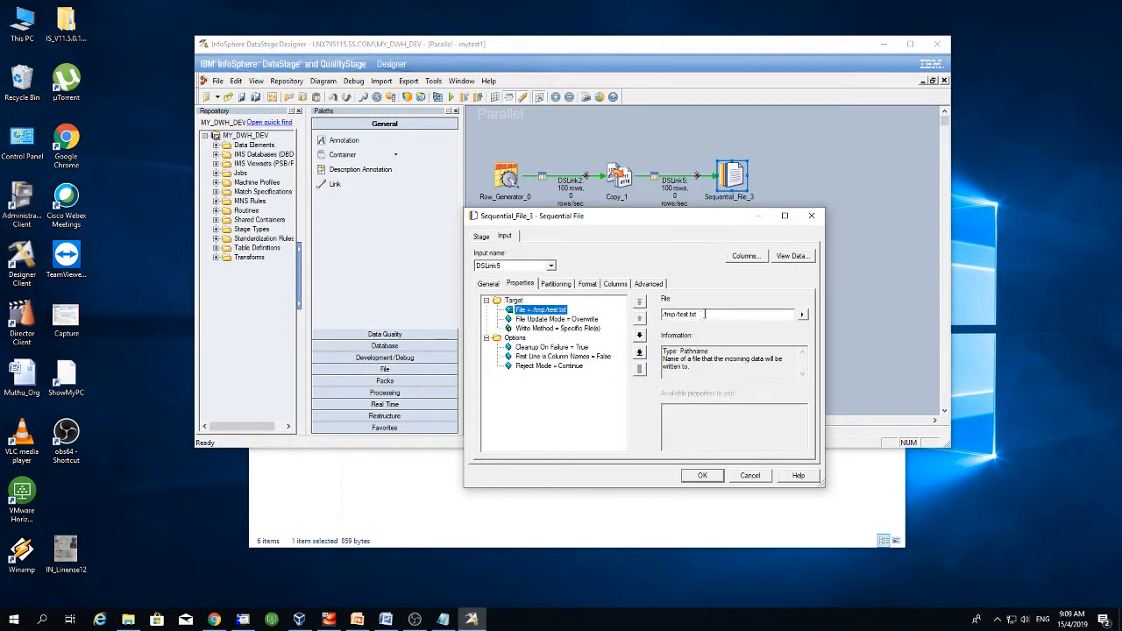
pyautogui.moveTo(699, 313); pyautogui.dragTo(652, 313)
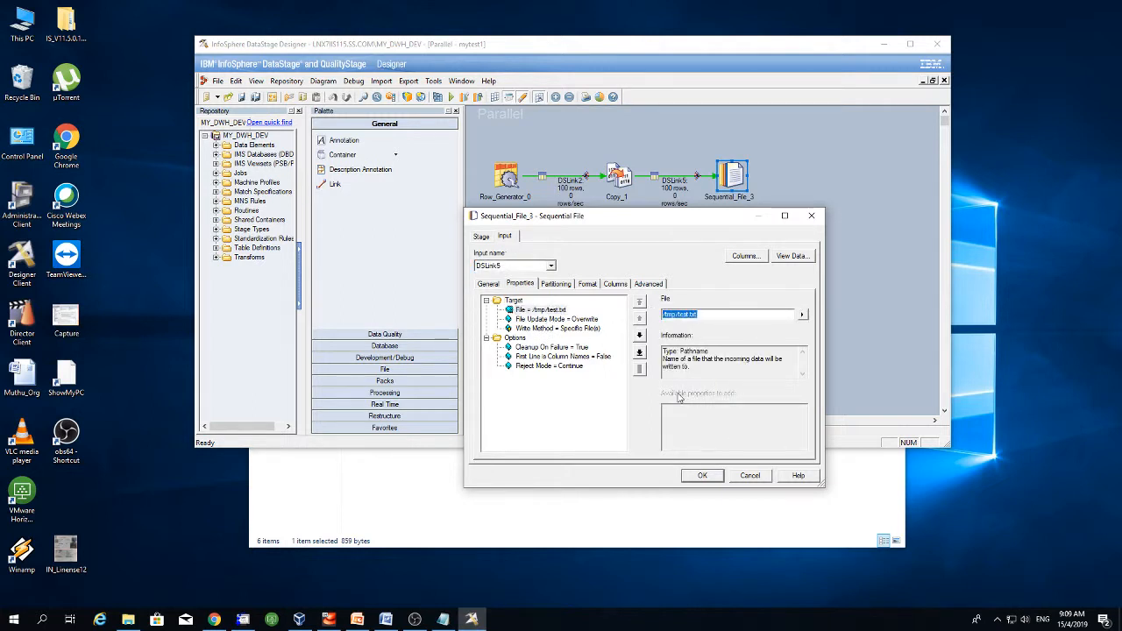
pyautogui.click(749, 477)
# - List the file with 'ls -ltr /tmp/test.txt' to confirm it exists at 7656 bytes
pyautogui.click(243, 619)
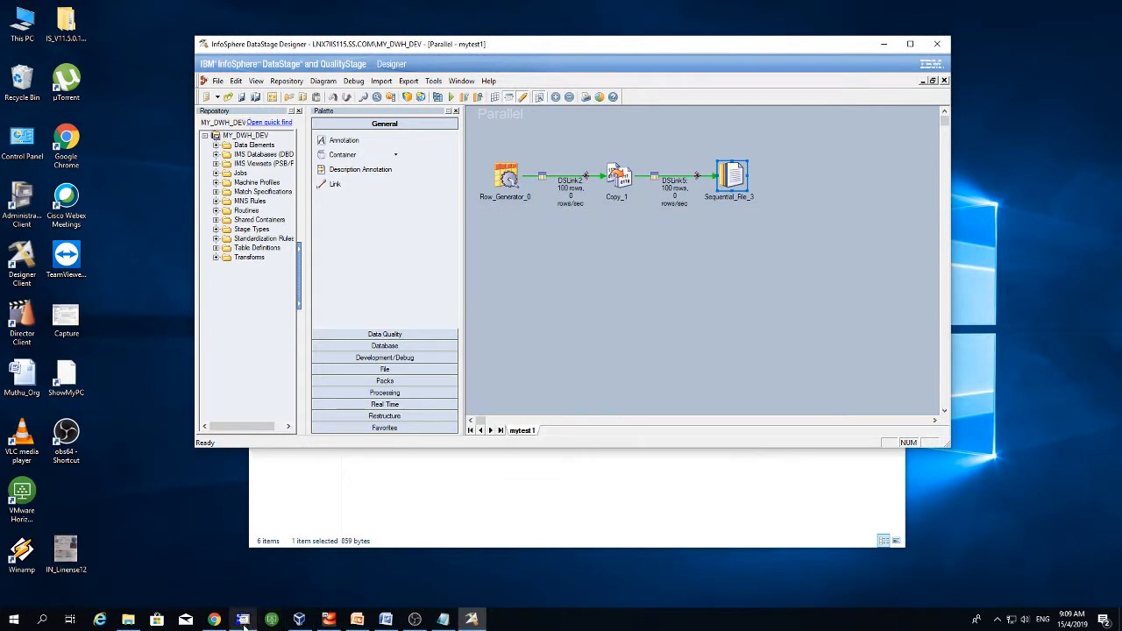
pyautogui.press('Return')
pyautogui.press('Return')
pyautogui.press('Return')
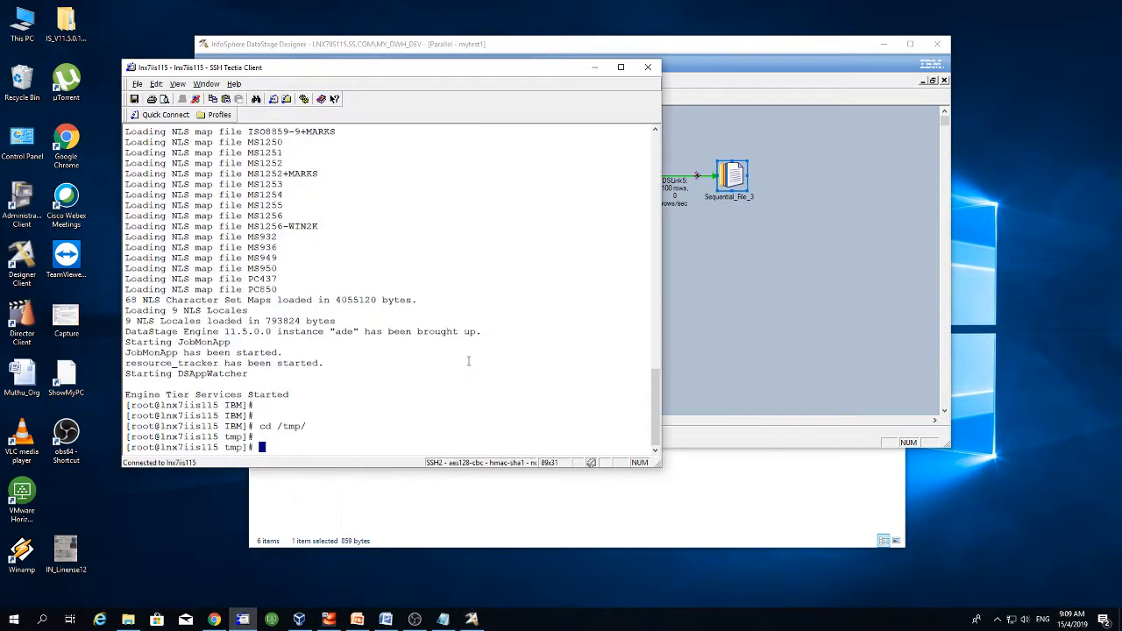
pyautogui.write('ls -ltr /tmp/test.txt')
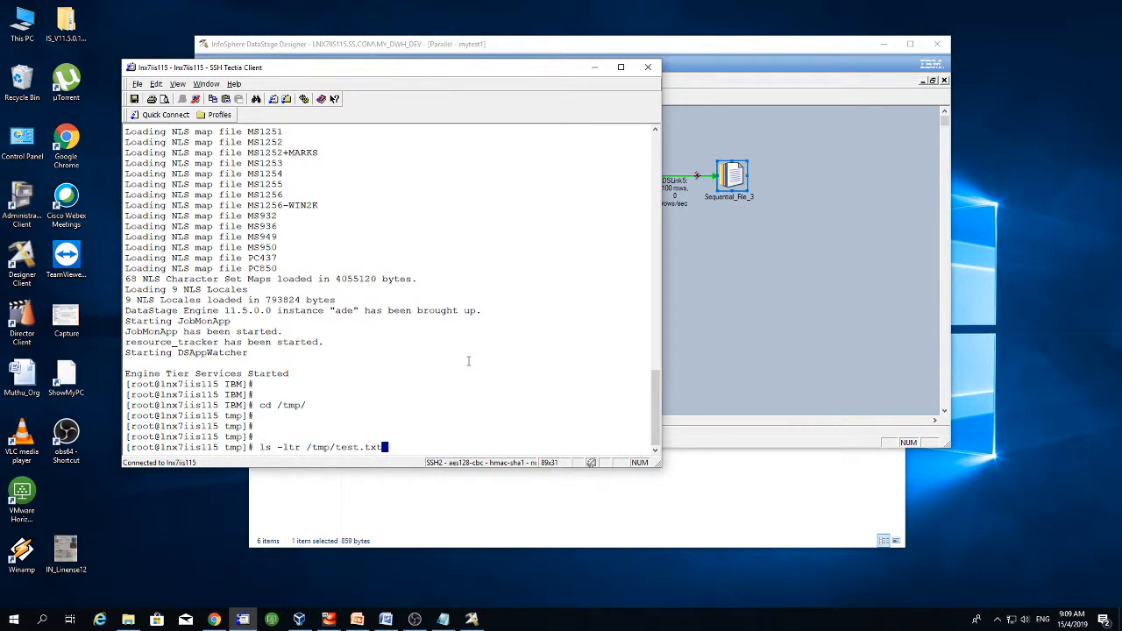
pyautogui.press('Return')
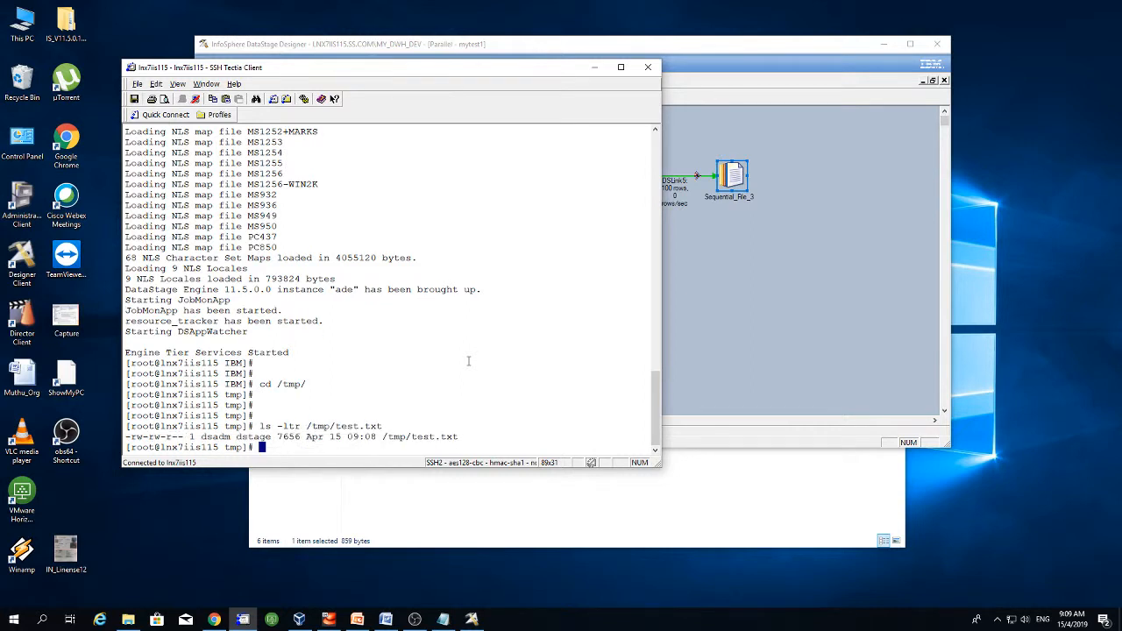
# - Show the first rows of the file with 'head /tmp/test.txt'
pyautogui.press('Return')
pyautogui.press('Return')
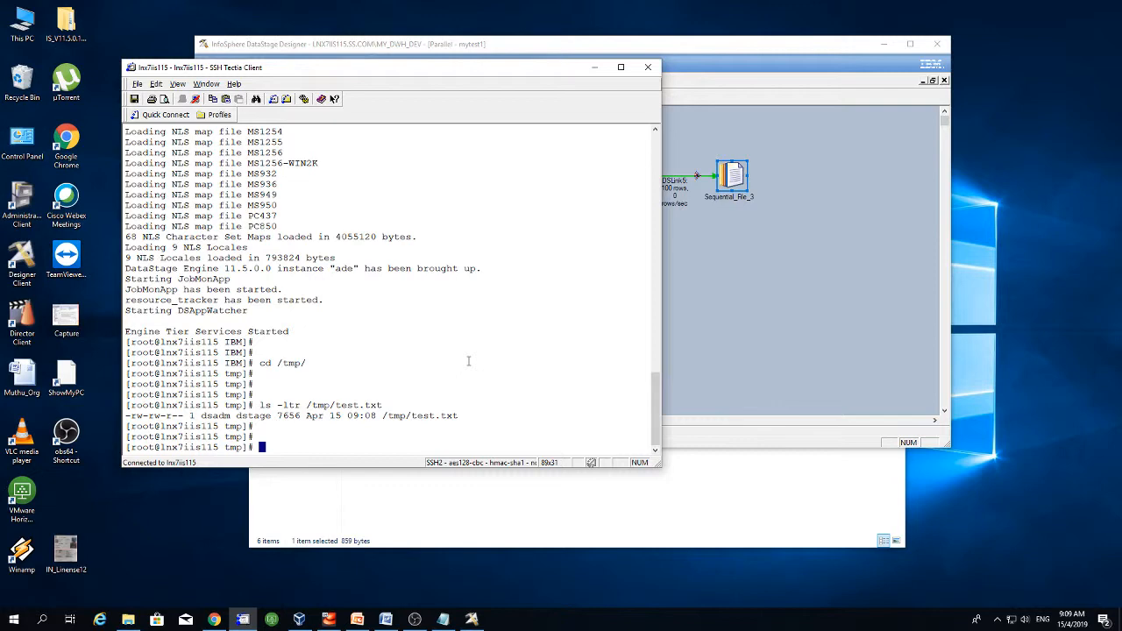
pyautogui.write('head /tmp/test.txt')
pyautogui.press('Return')
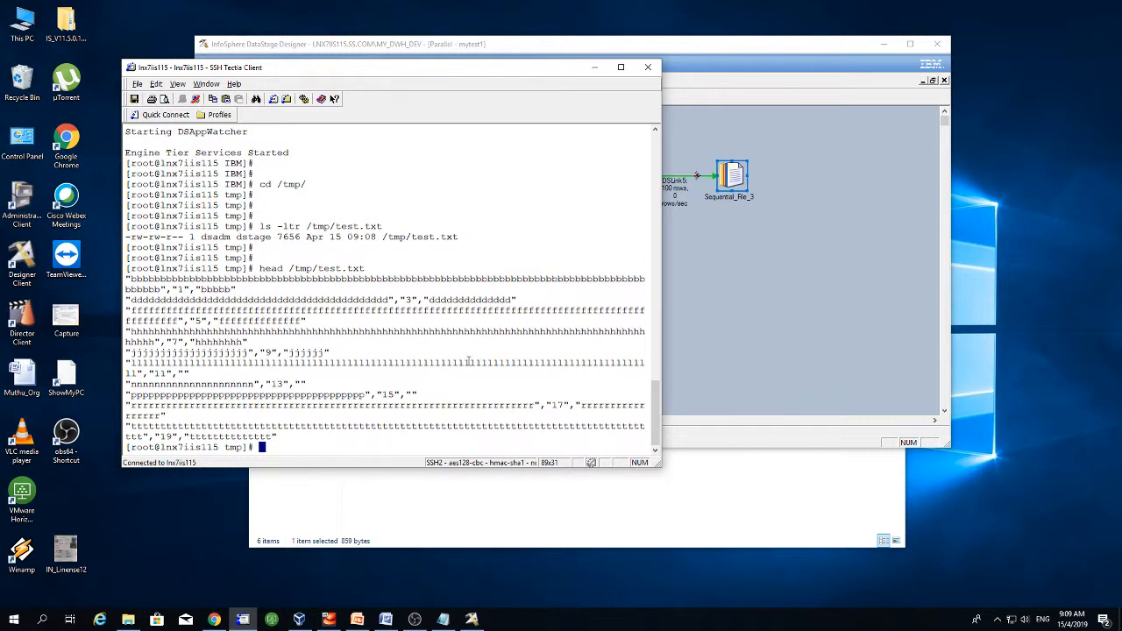
# - Count the file's lines with 'cat /tmp/test.txt | wc -l', confirming 100
pyautogui.press('Return')
pyautogui.press('Return')
pyautogui.press('Return')
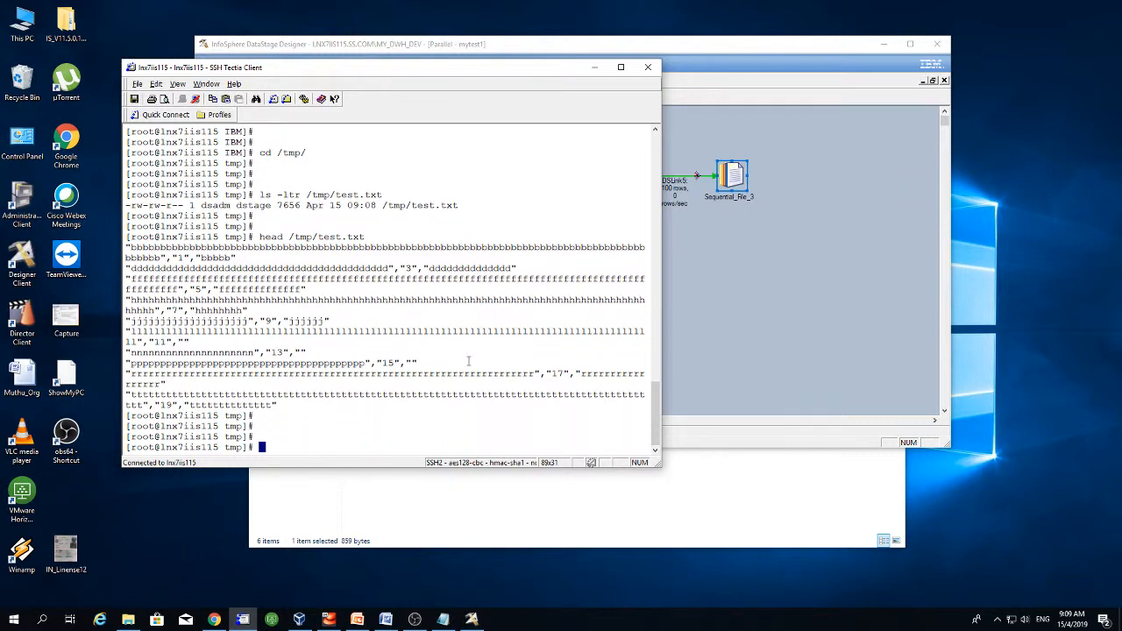
pyautogui.press('Up')
pyautogui.press('Left')
pyautogui.press('Left')
pyautogui.press('Left')
pyautogui.press('Left')
pyautogui.press('Left')
pyautogui.press('Left')
pyautogui.press('Left')
pyautogui.press('Left')
pyautogui.press('Left')
pyautogui.press('Left')
pyautogui.press('Left')
pyautogui.press('Left')
pyautogui.press('Left')
pyautogui.press('Left')
pyautogui.press('BackSpace')
pyautogui.press('BackSpace')
pyautogui.press('BackSpace')
pyautogui.press('BackSpace')
pyautogui.write('cat')
pyautogui.press('Right')
pyautogui.press('Right')
pyautogui.press('Right')
pyautogui.press('Right')
pyautogui.press('Right')
pyautogui.press('Right')
pyautogui.press('Right')
pyautogui.press('Right')
pyautogui.press('Right')
pyautogui.press('Right')
pyautogui.press('Right')
pyautogui.press('Right')
pyautogui.press('Right')
pyautogui.write('| wc -l')
pyautogui.press('Return')
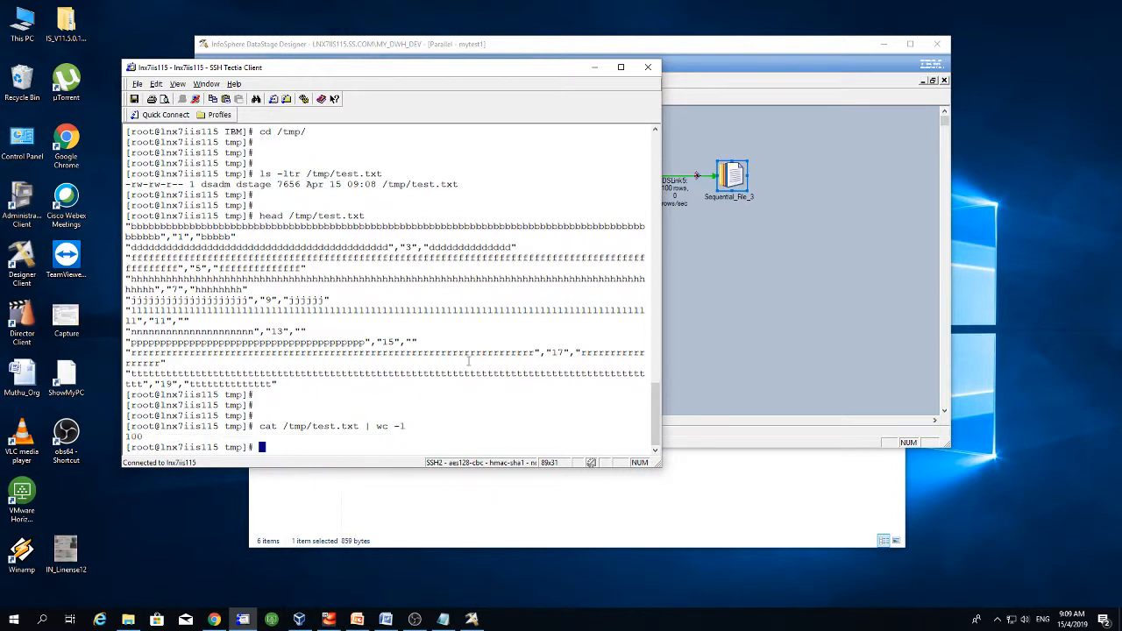
# - Return to DataStage, clear the canvas selection, and close the mytest1 job window
pyautogui.click(595, 68)
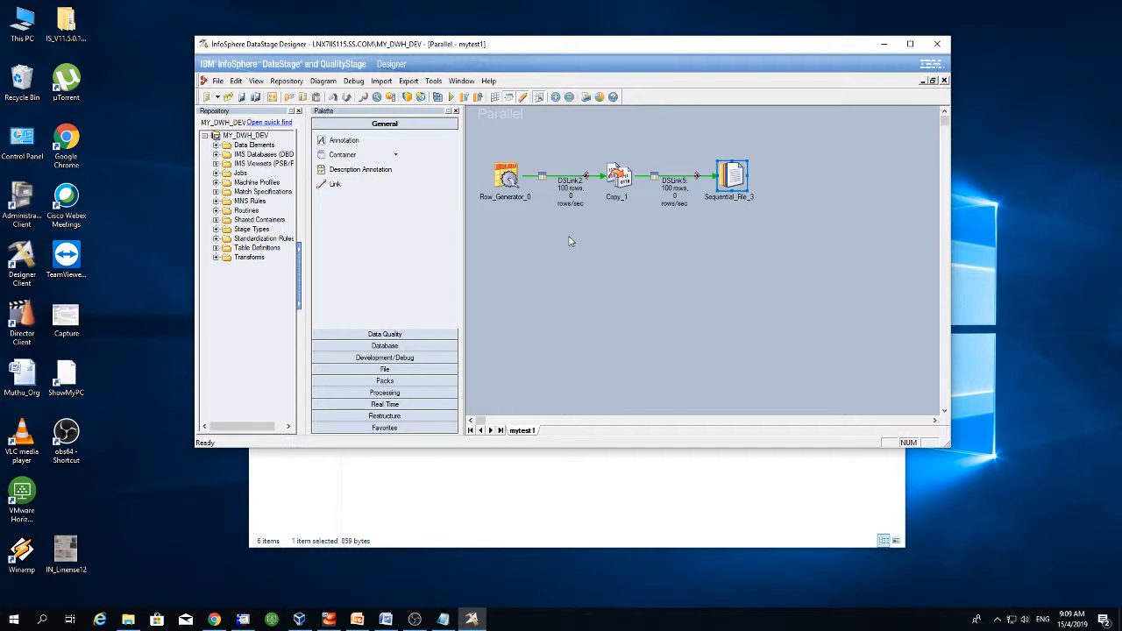
pyautogui.click(595, 285)
pyautogui.click(943, 81)
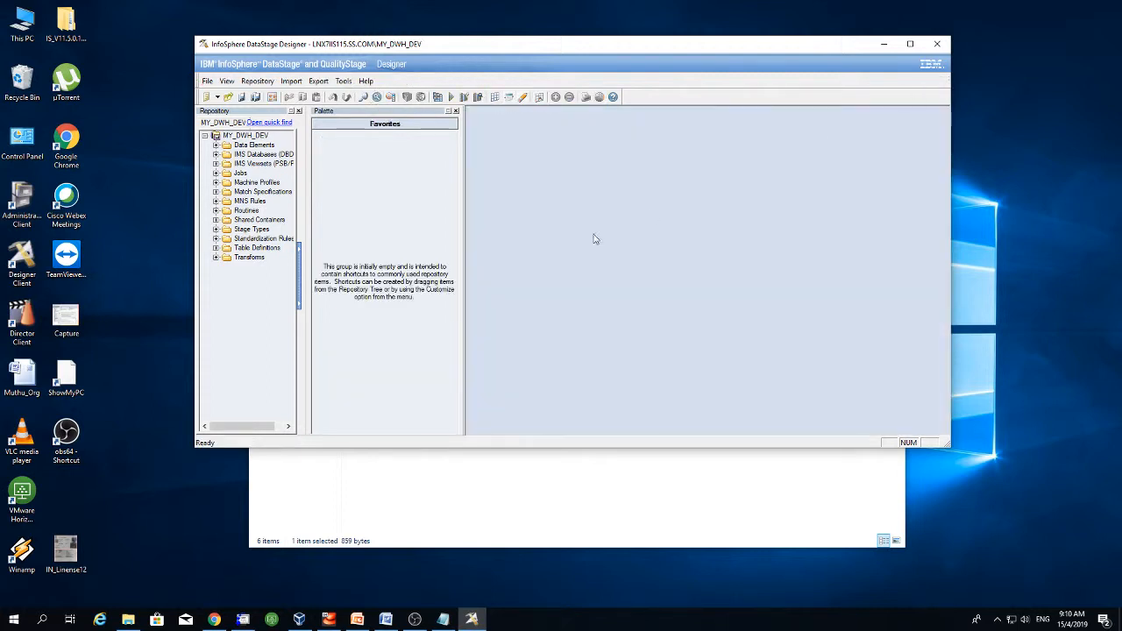
# - Open the Export menu to reach DataStage Components
pyautogui.click(291, 80)
pyautogui.click(291, 81)
pyautogui.click(319, 81)
pyautogui.click(319, 81)
pyautogui.click(321, 82)
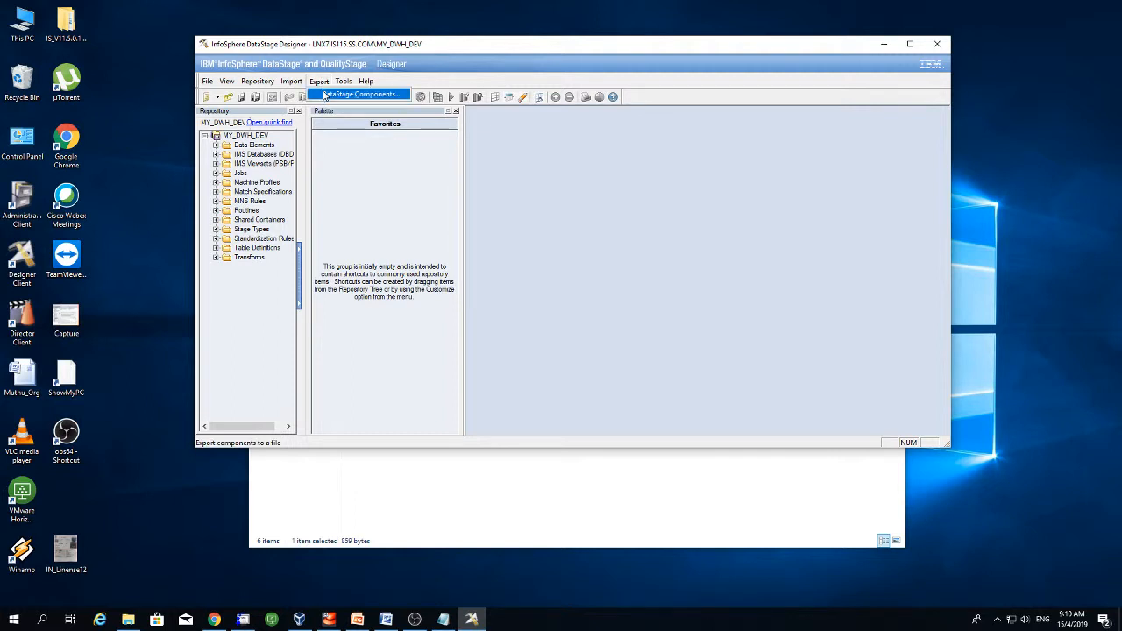
# - Start a Repository Export and add the mytest1 job from the Jobs folder
pyautogui.click(343, 95)
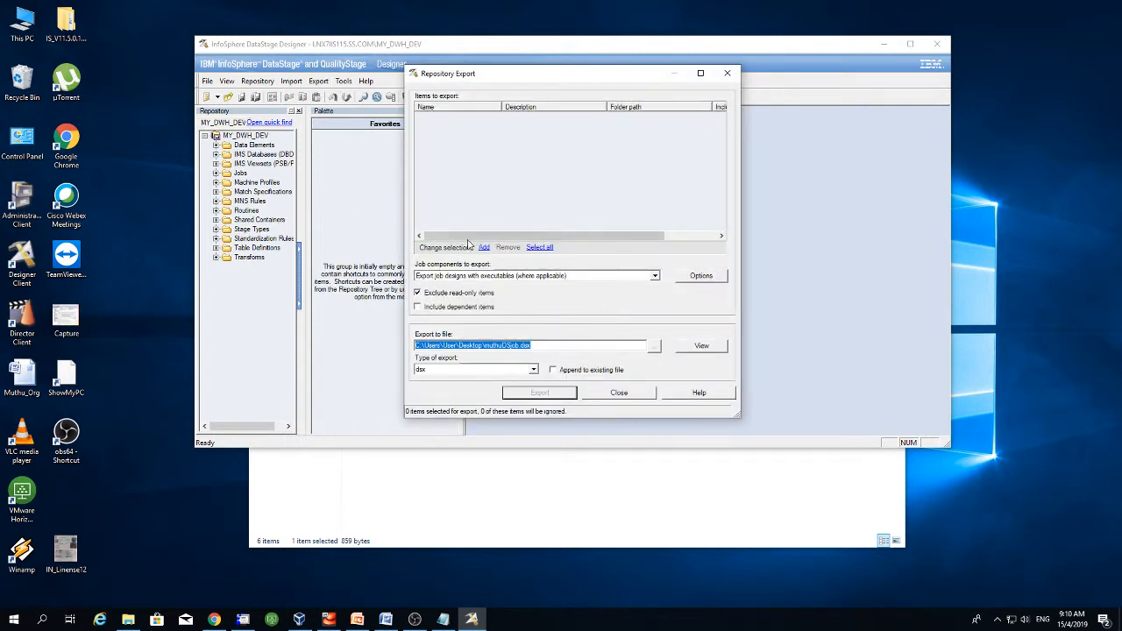
pyautogui.click(484, 249)
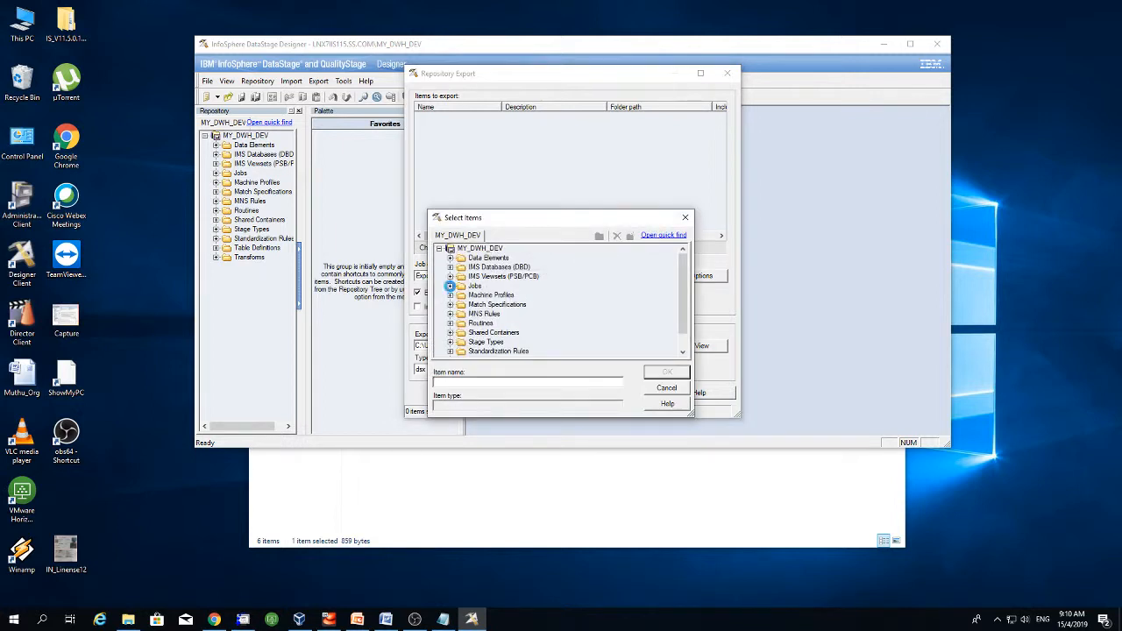
pyautogui.click(449, 285)
pyautogui.click(489, 295)
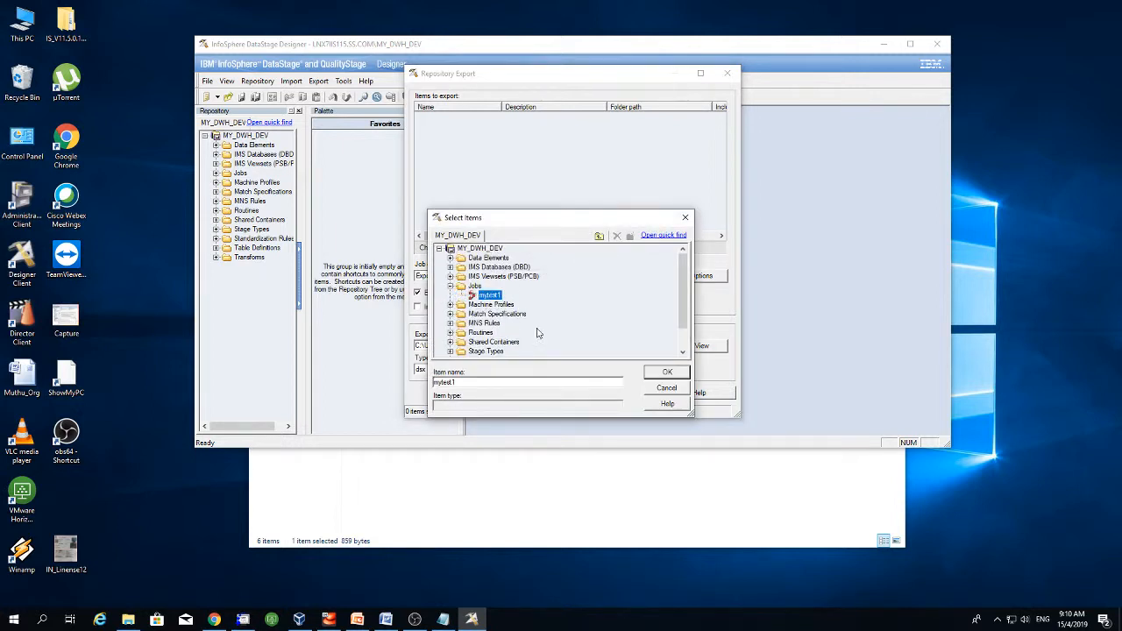
pyautogui.click(664, 375)
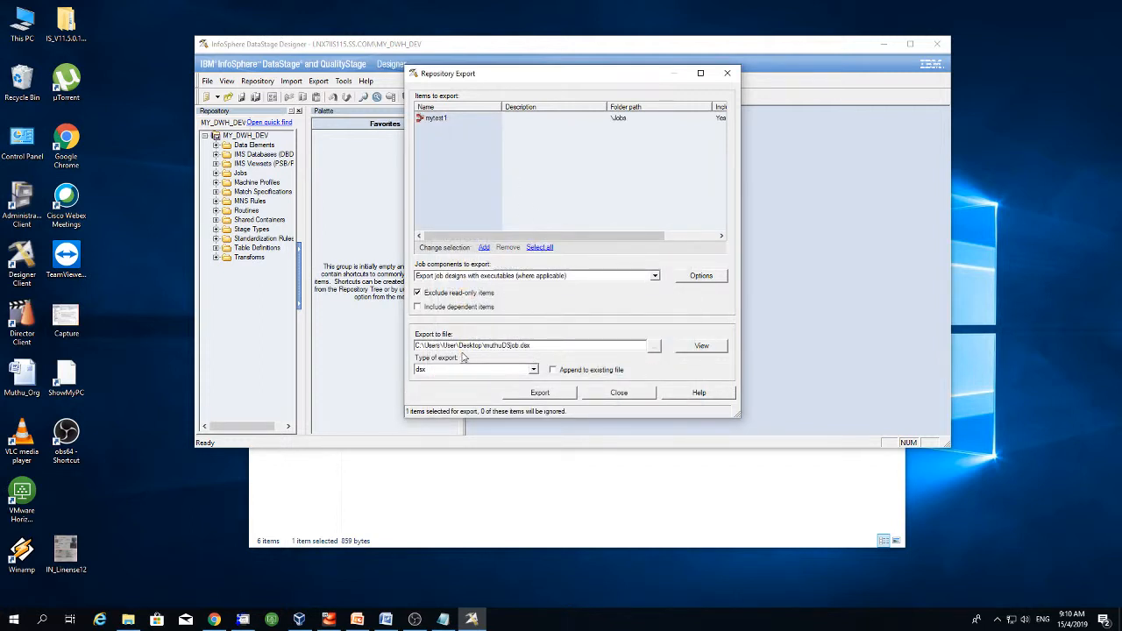
# - Inspect the Export to file path, selecting its .dsx extension
pyautogui.click(555, 345)
pyautogui.moveTo(530, 345); pyautogui.dragTo(403, 345)
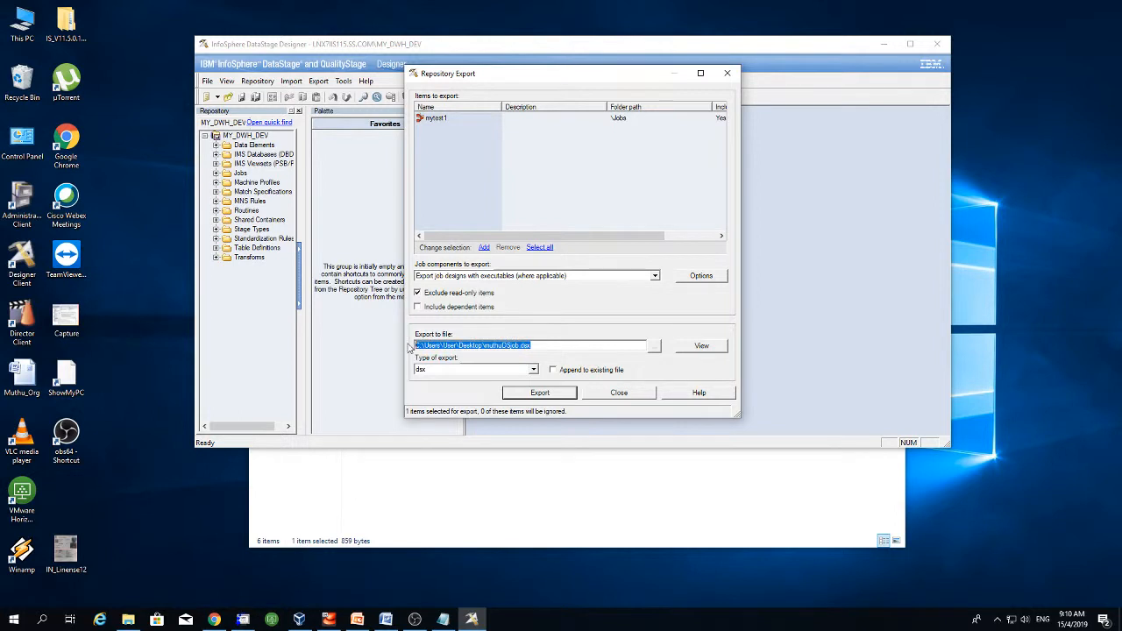
pyautogui.click(552, 345)
pyautogui.moveTo(553, 346); pyautogui.dragTo(411, 345)
pyautogui.click(550, 345)
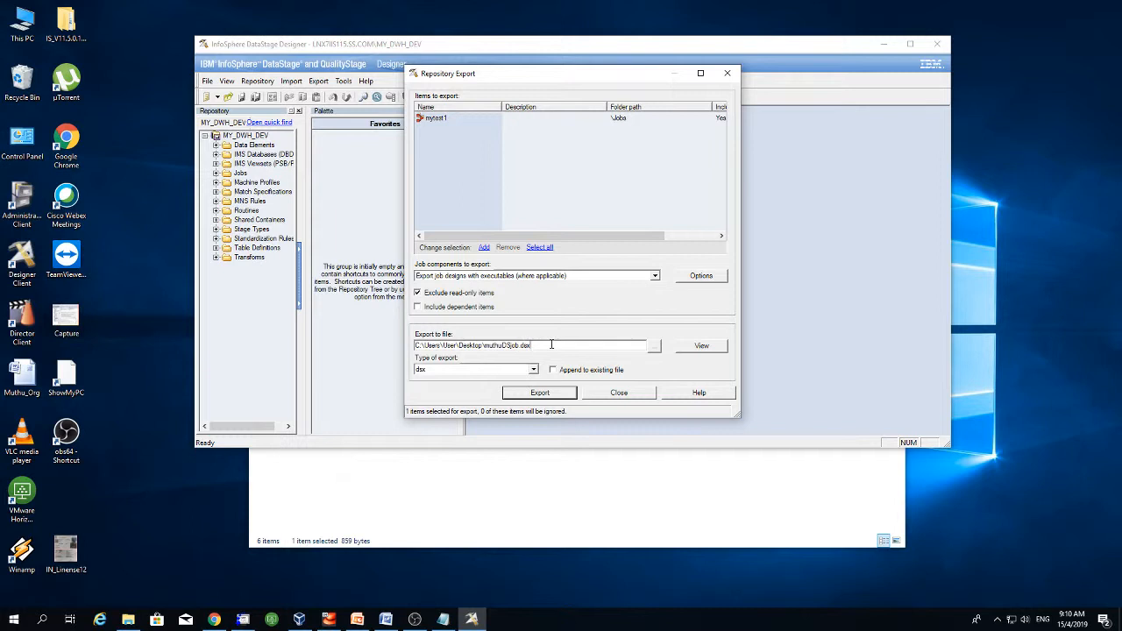
pyautogui.moveTo(547, 345); pyautogui.dragTo(407, 342)
pyautogui.click(531, 346)
pyautogui.moveTo(531, 346); pyautogui.dragTo(454, 345)
pyautogui.click(576, 346)
# - Set the export target file to myjob.dsx in the Desktop folder
pyautogui.click(654, 346)
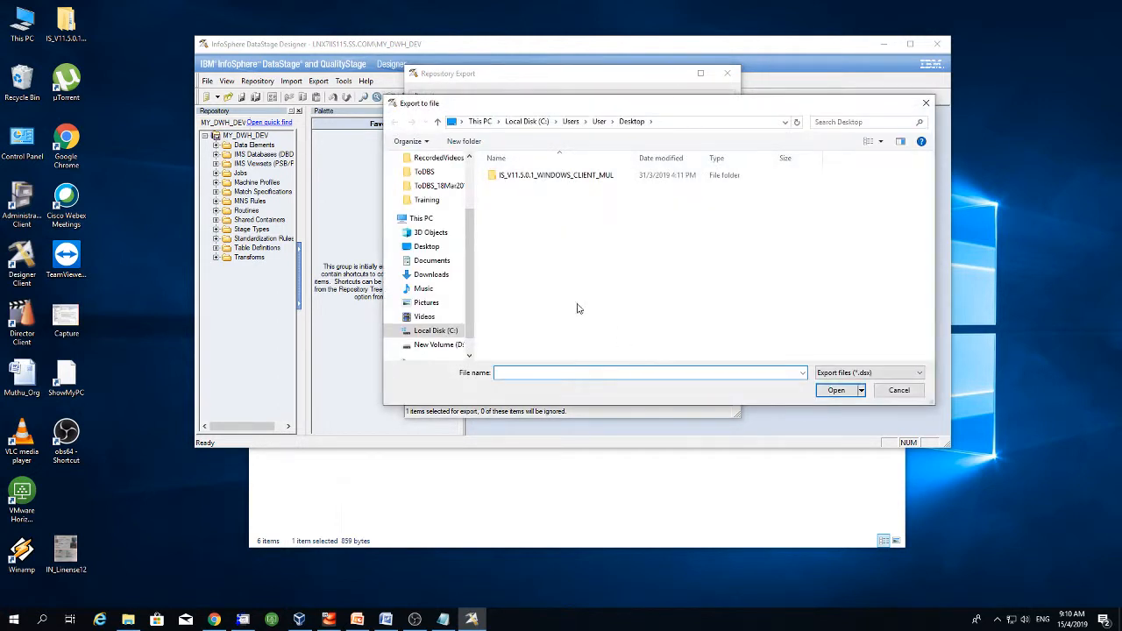
pyautogui.scroll(2, 465, 188)
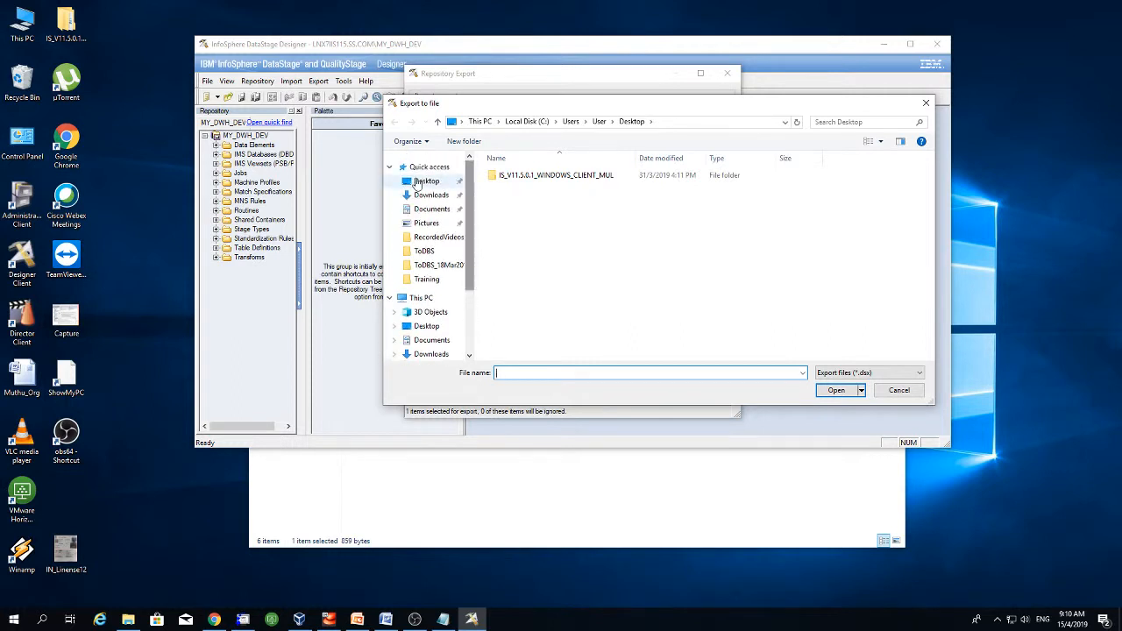
pyautogui.click(427, 182)
pyautogui.click(525, 372)
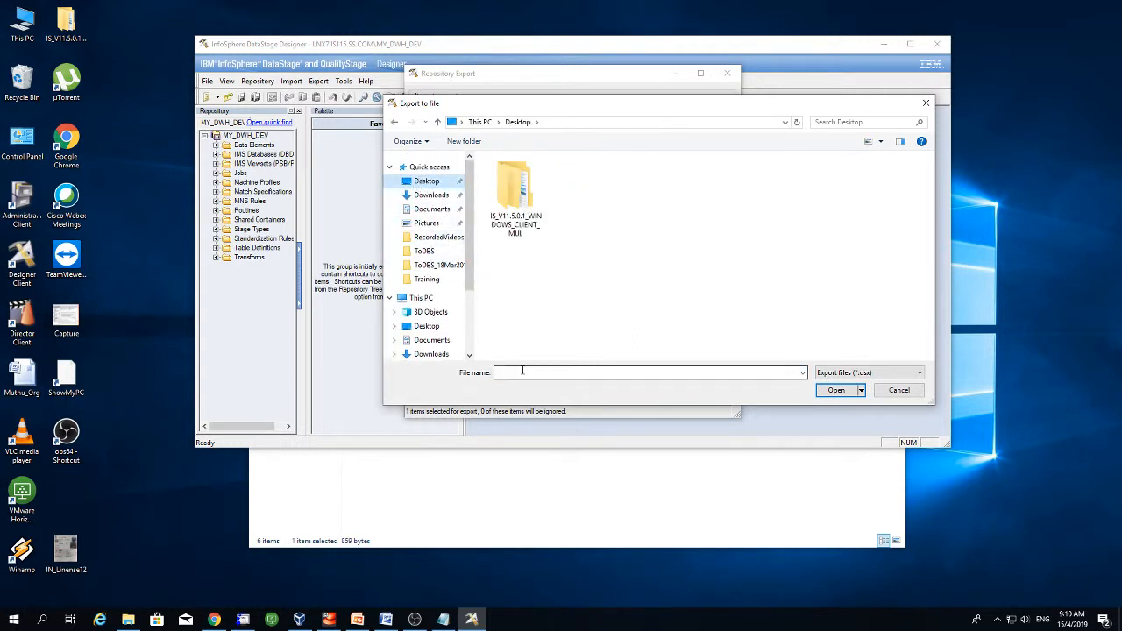
pyautogui.write('m')
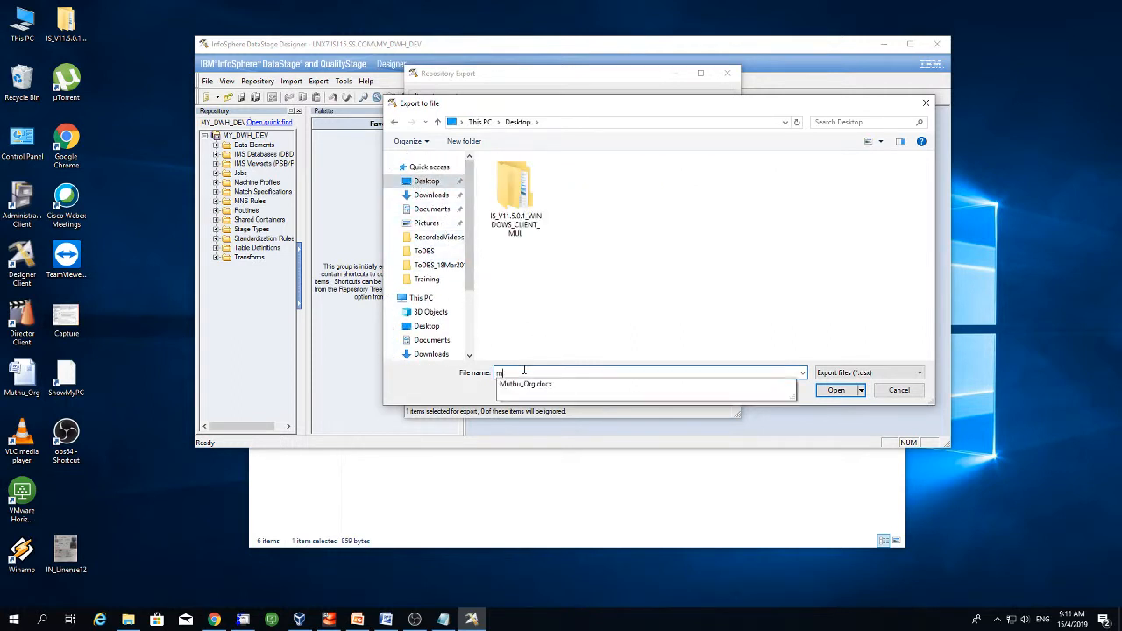
pyautogui.write('yjob.dsx')
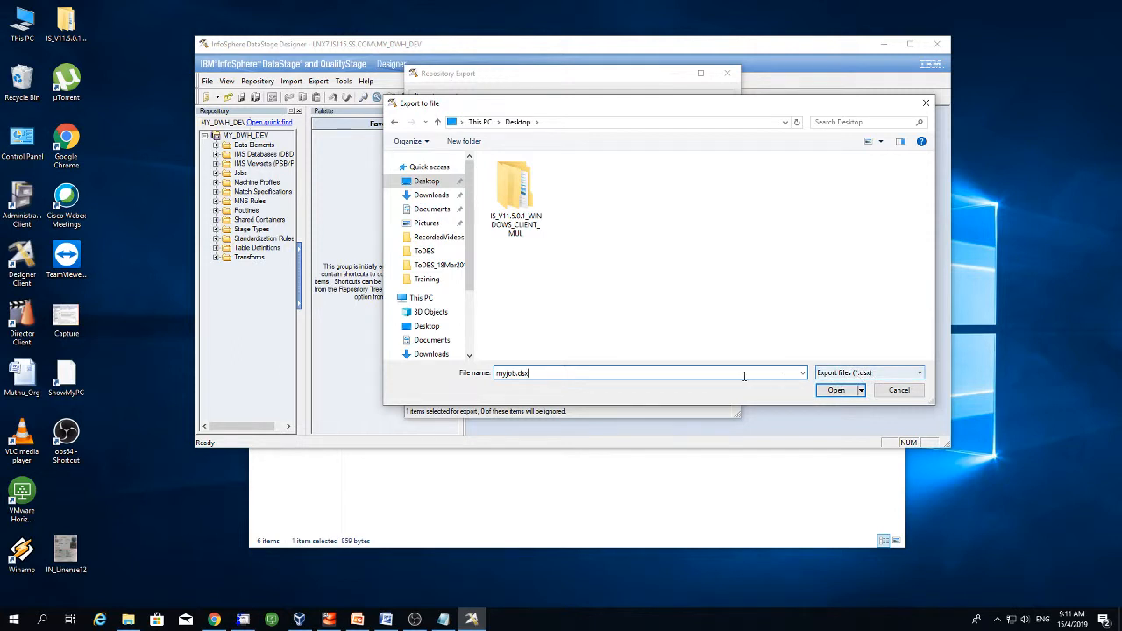
pyautogui.click(836, 389)
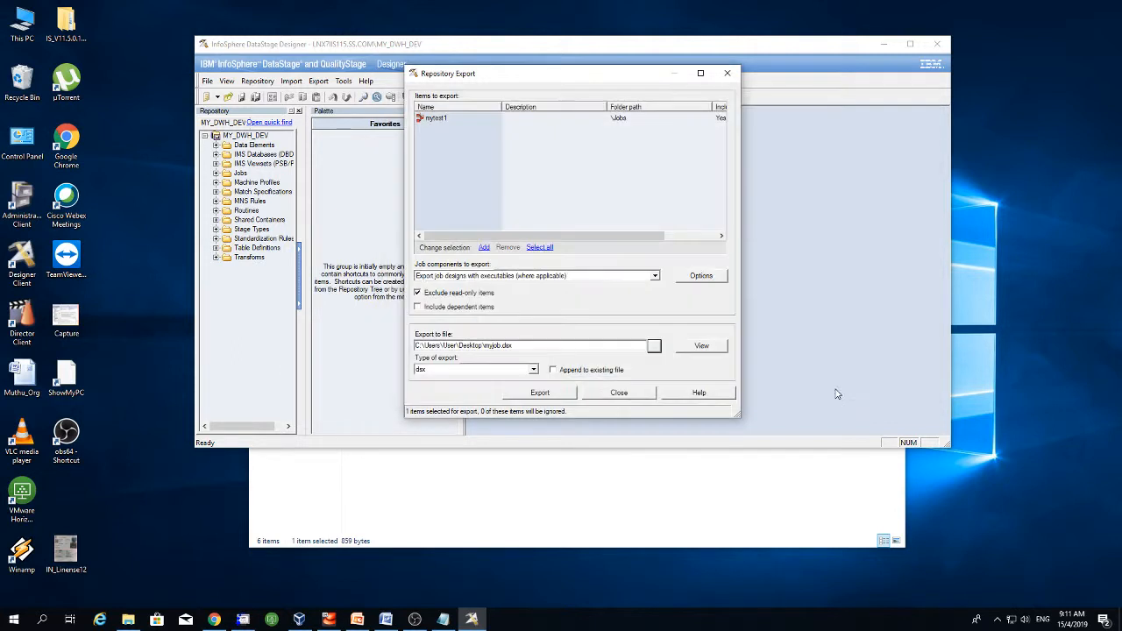
# - Export mytest1, dismiss the completion message, close the window and check myjob.dsx on the desktop
pyautogui.click(542, 393)
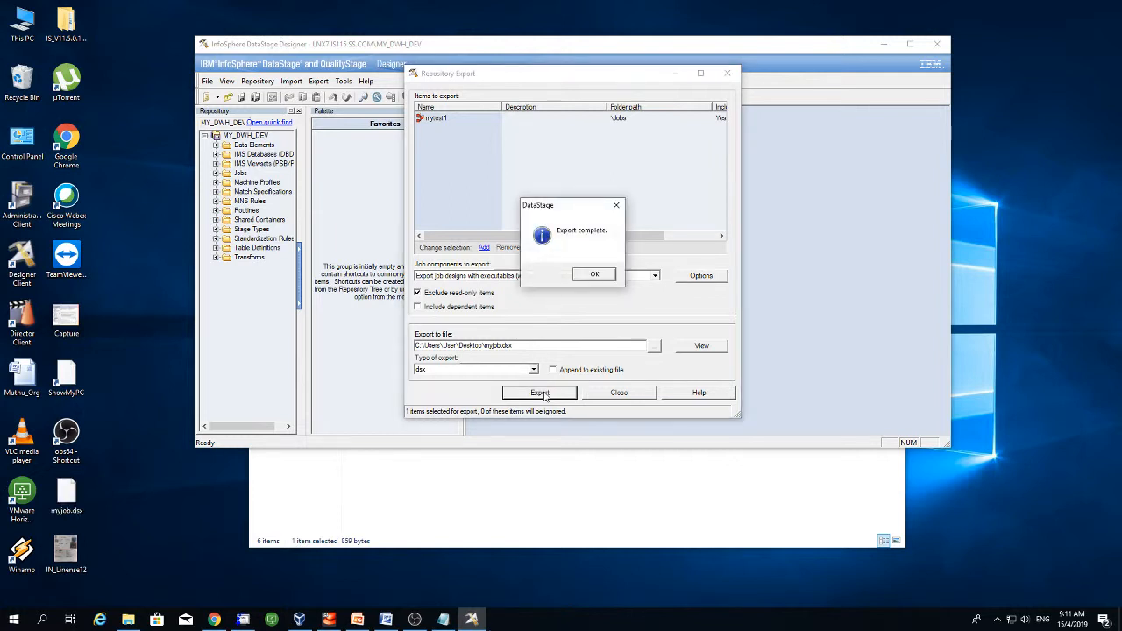
pyautogui.click(596, 274)
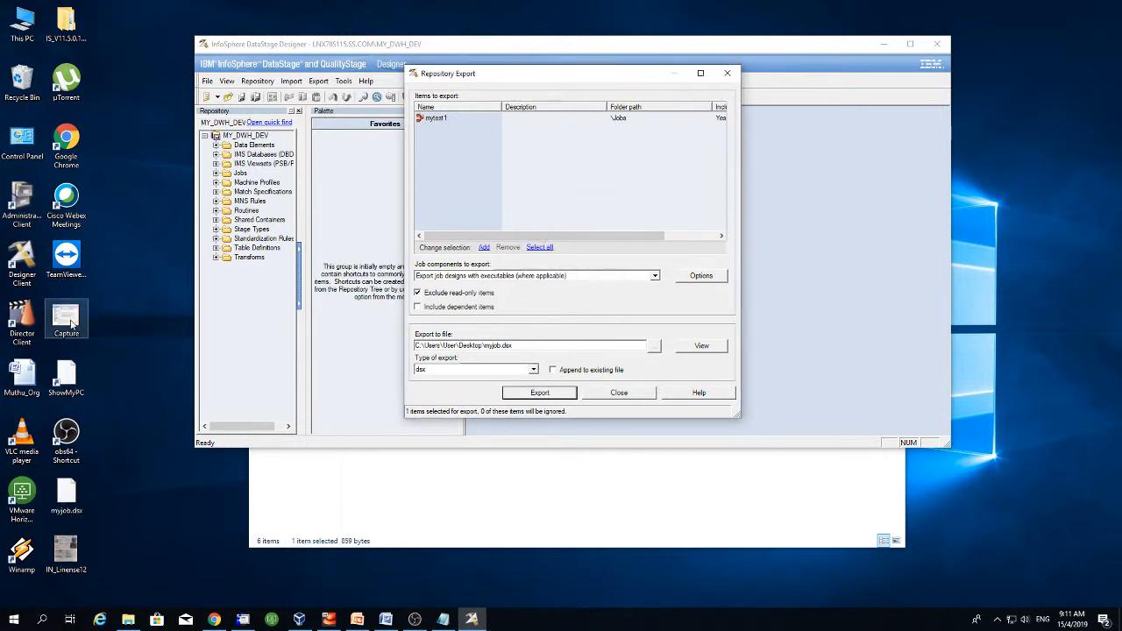
pyautogui.click(67, 322)
pyautogui.click(63, 501)
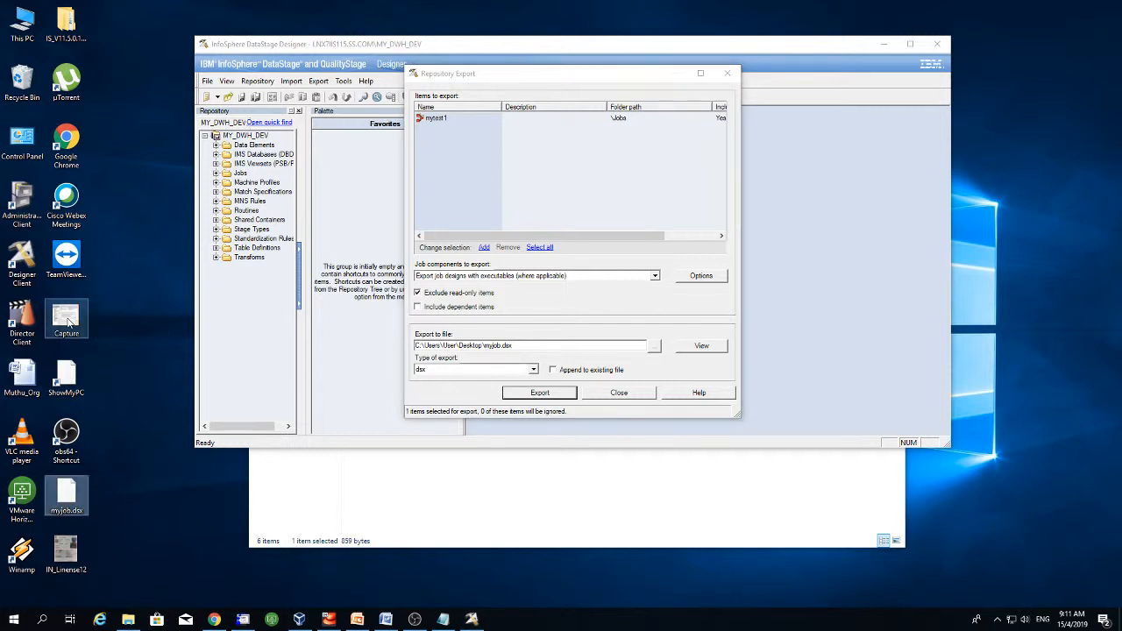
pyautogui.click(624, 396)
pyautogui.click(73, 497)
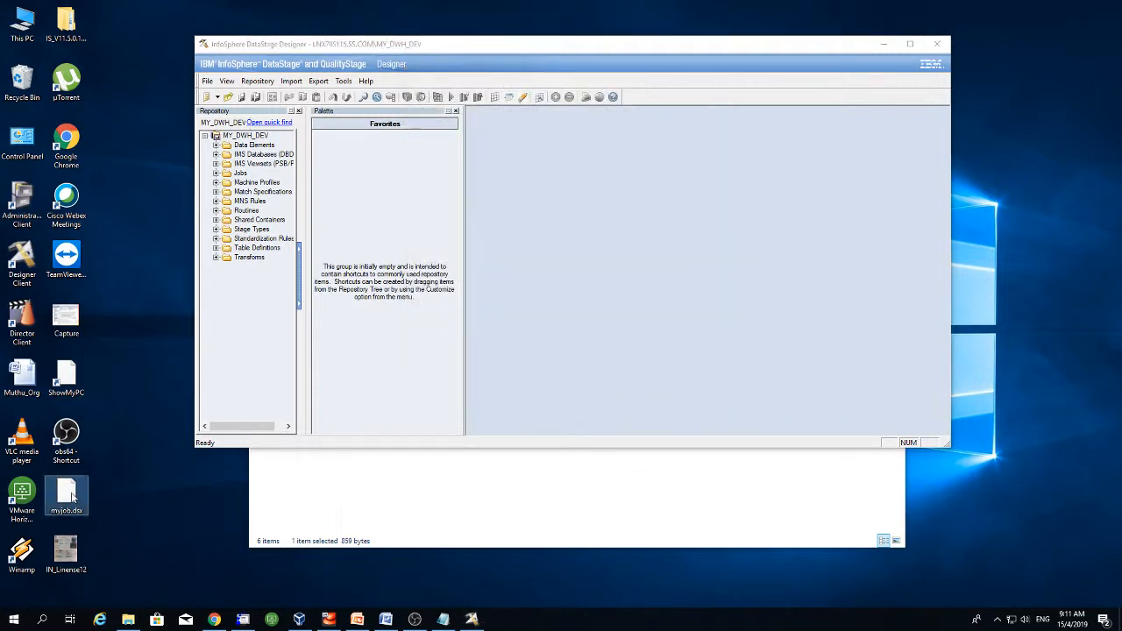
pyautogui.click(291, 81)
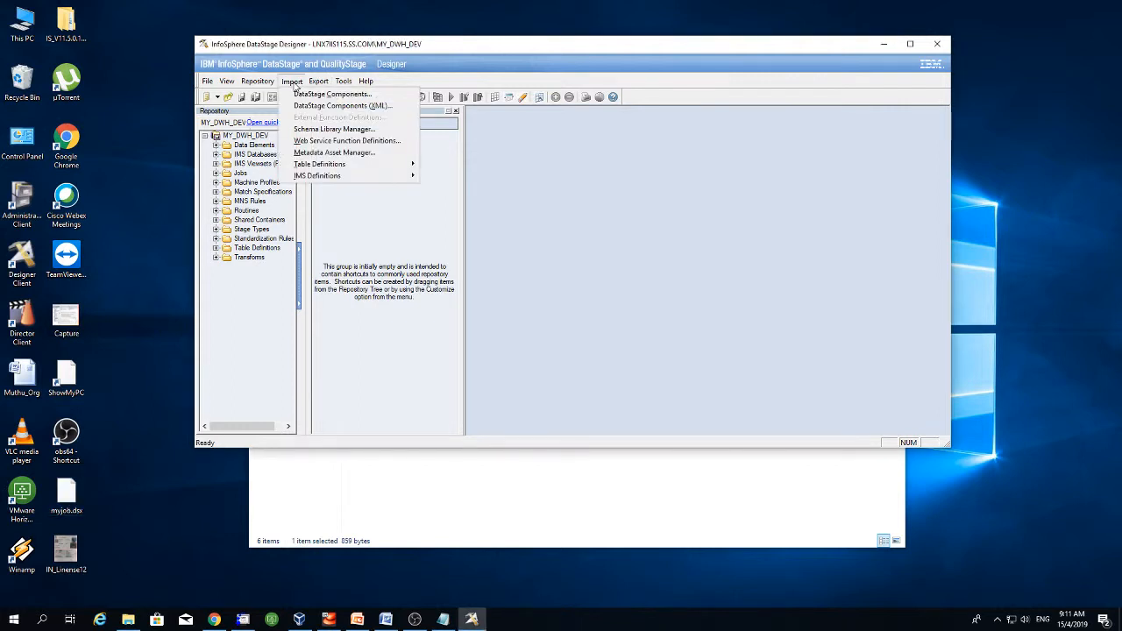
pyautogui.click(324, 93)
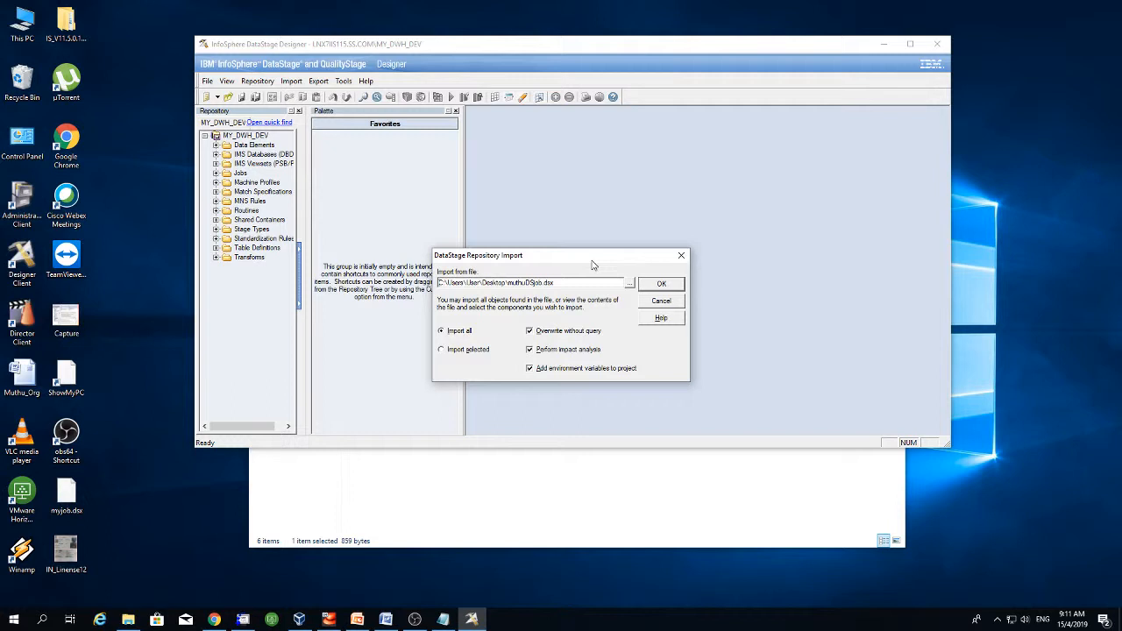
pyautogui.moveTo(592, 265); pyautogui.dragTo(550, 265)
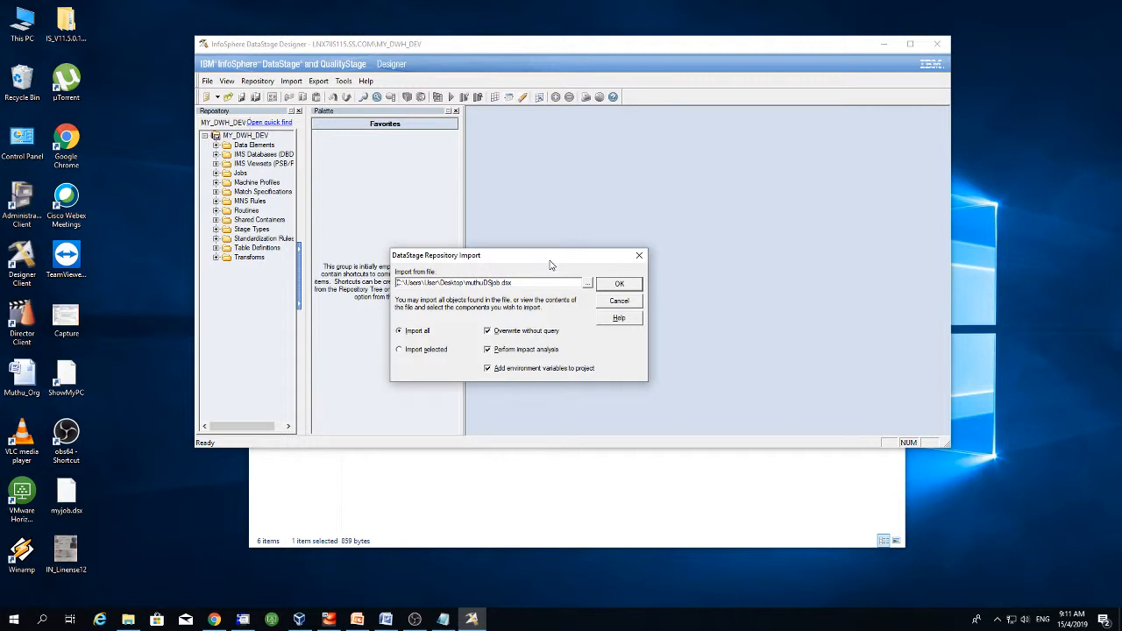
pyautogui.click(618, 301)
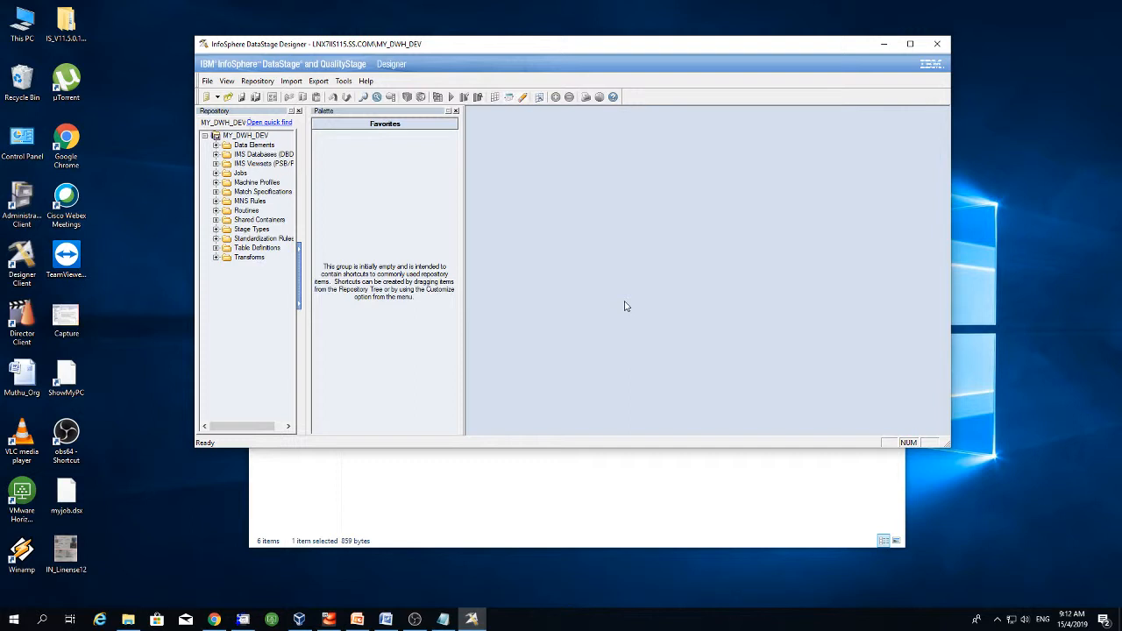
pyautogui.click(342, 81)
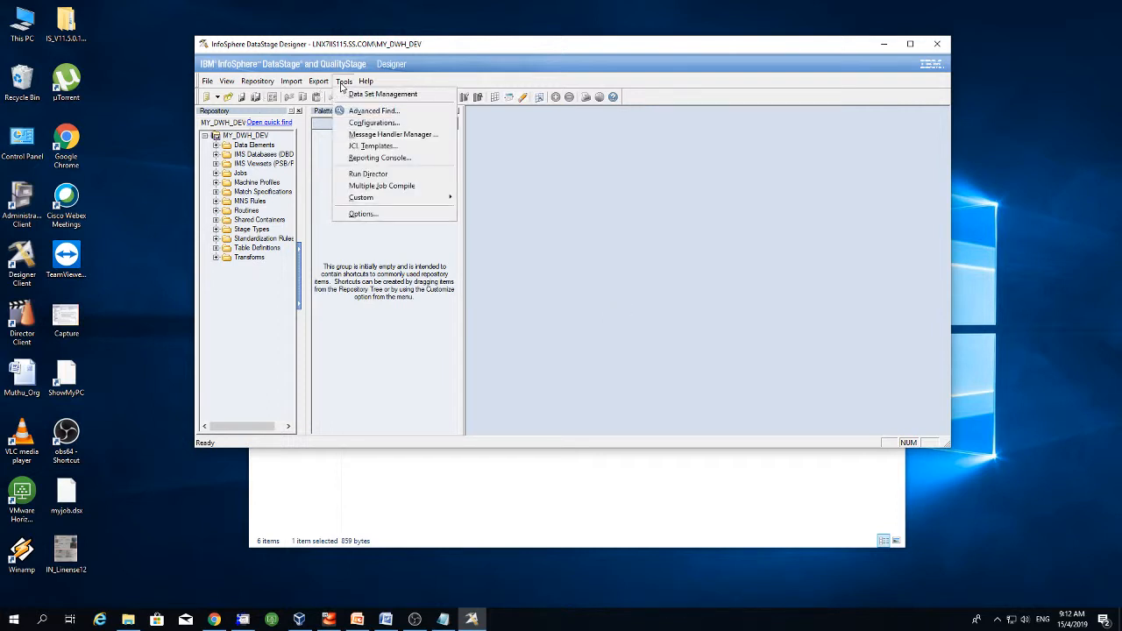
pyautogui.click(342, 80)
pyautogui.click(343, 81)
pyautogui.click(379, 174)
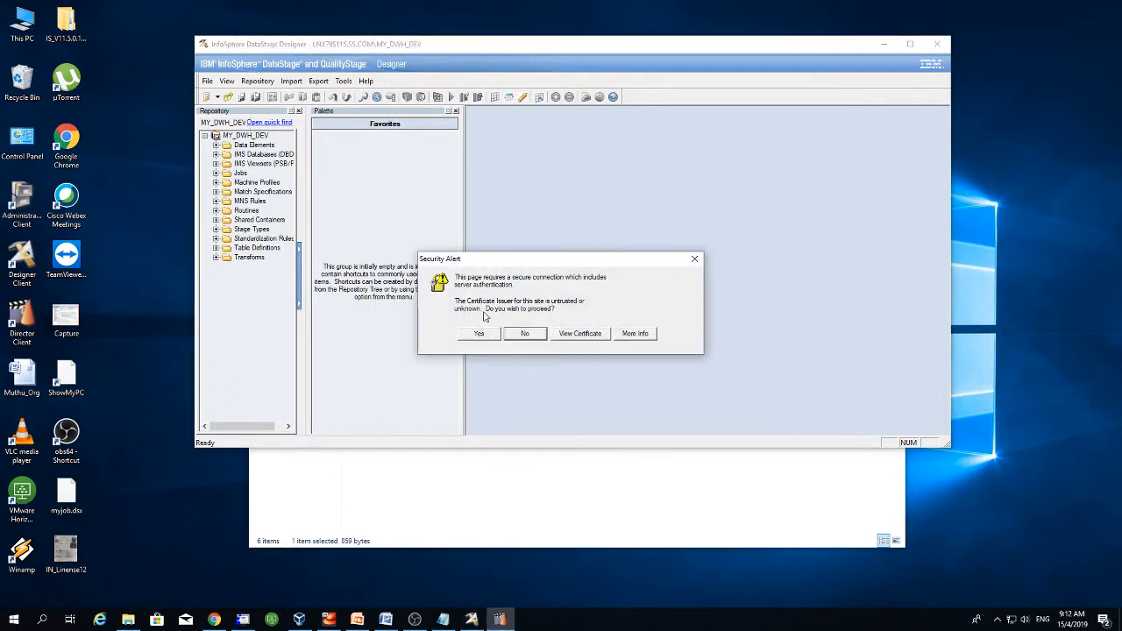
pyautogui.click(483, 334)
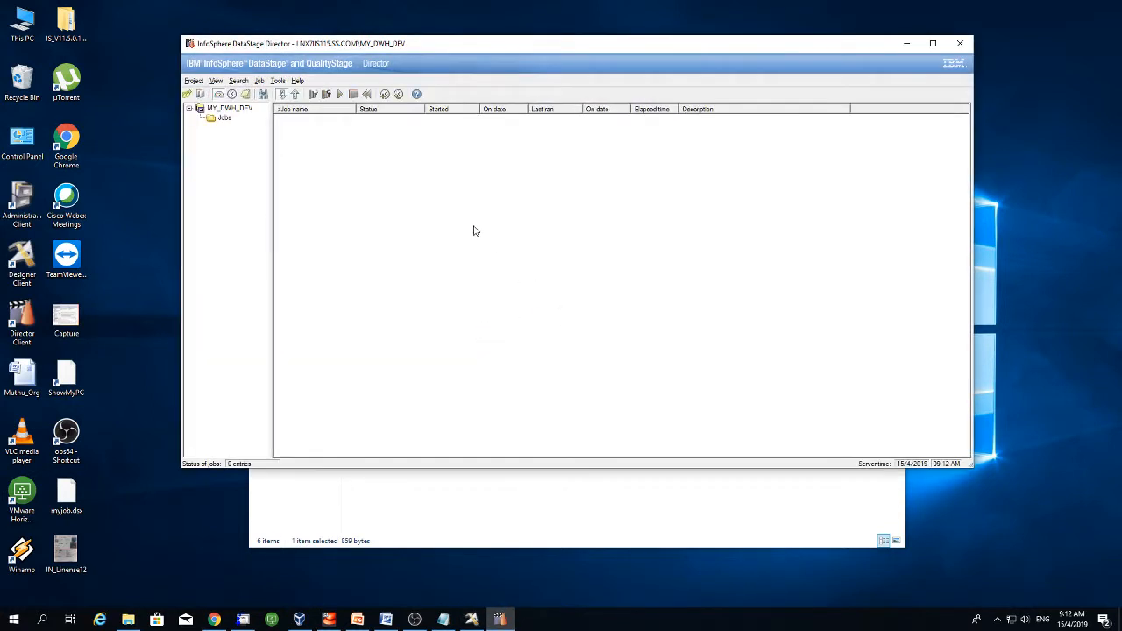
pyautogui.click(224, 118)
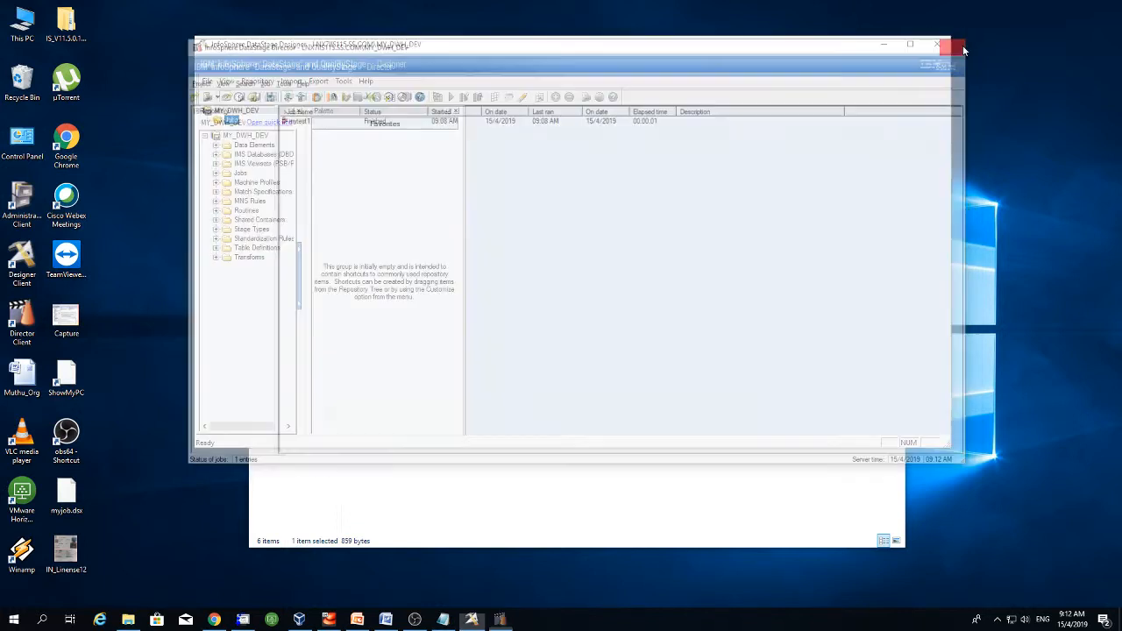
pyautogui.click(959, 43)
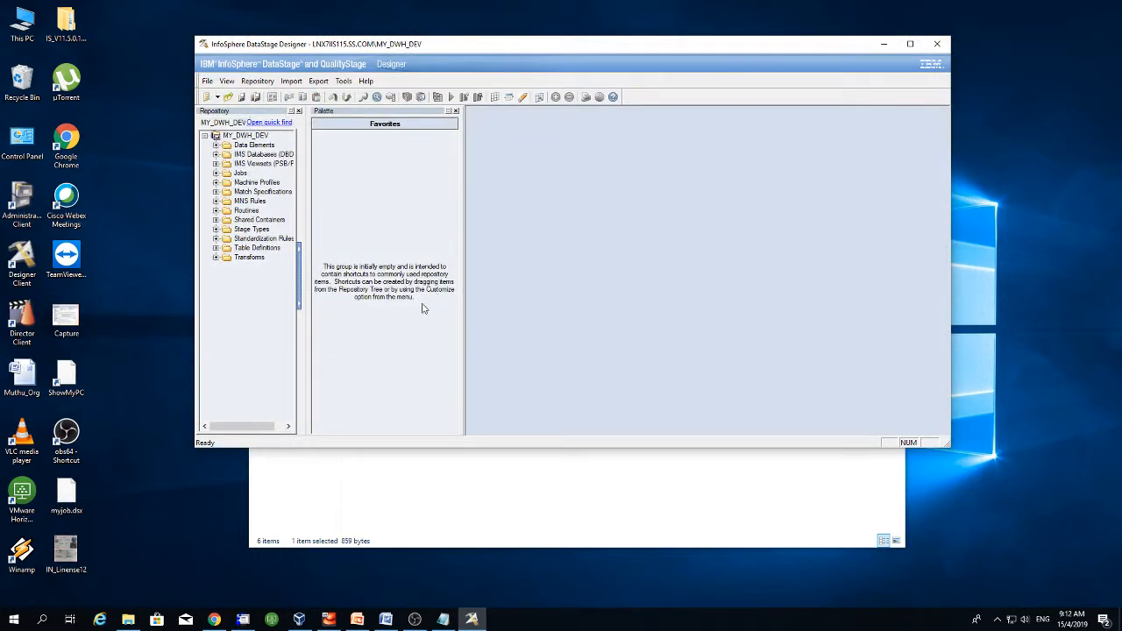
# - Open mytest1 from the Repository's Jobs folder, displaying its Row_Generator_0 → Copy_1 → Sequential_File_3 flow
pyautogui.click(216, 174)
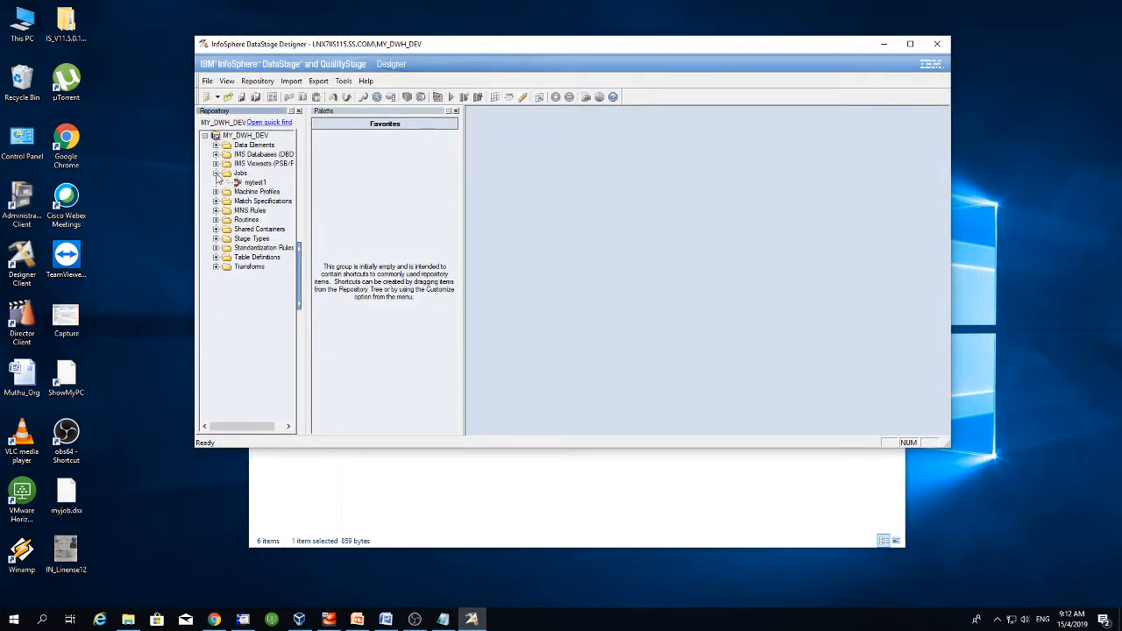
pyautogui.moveTo(250, 185)
pyautogui.doubleClick(254, 181)
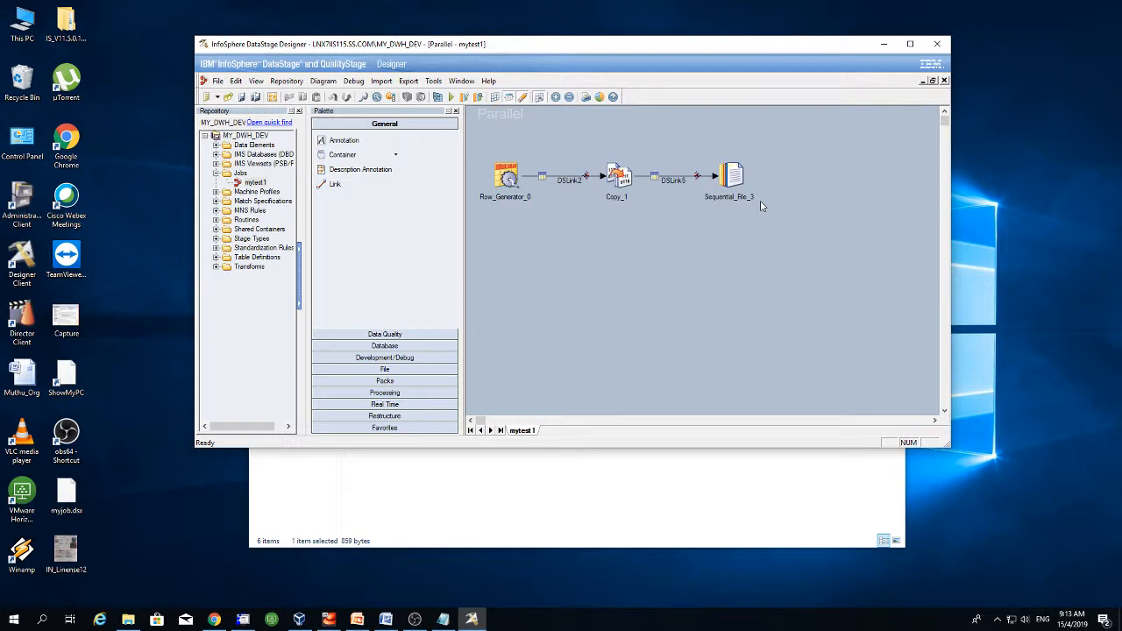
pyautogui.click(416, 619)
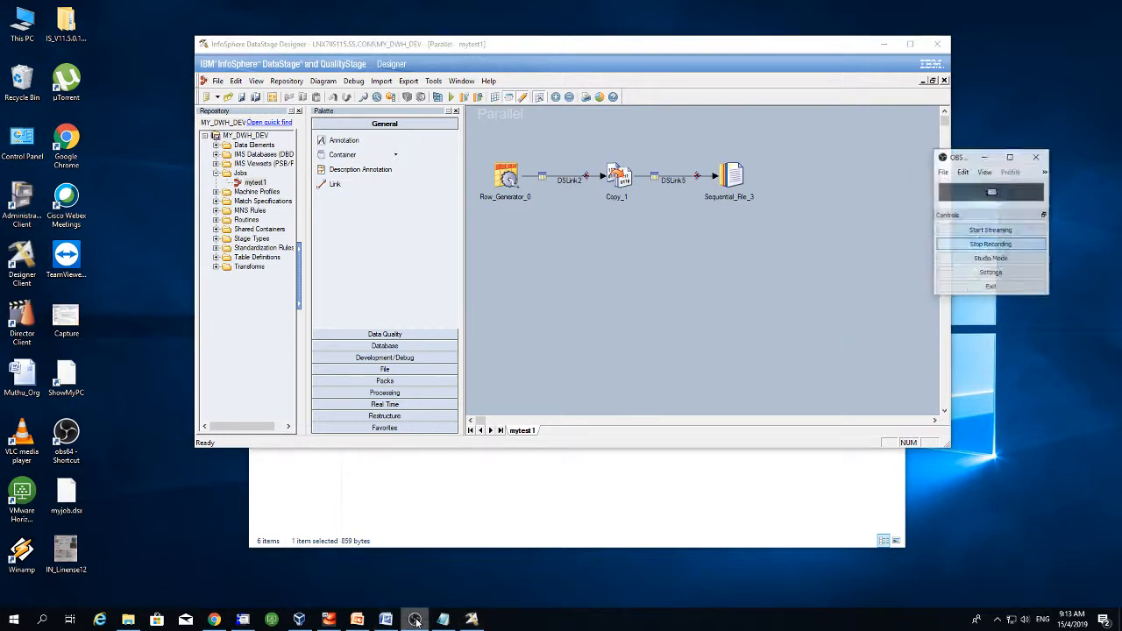